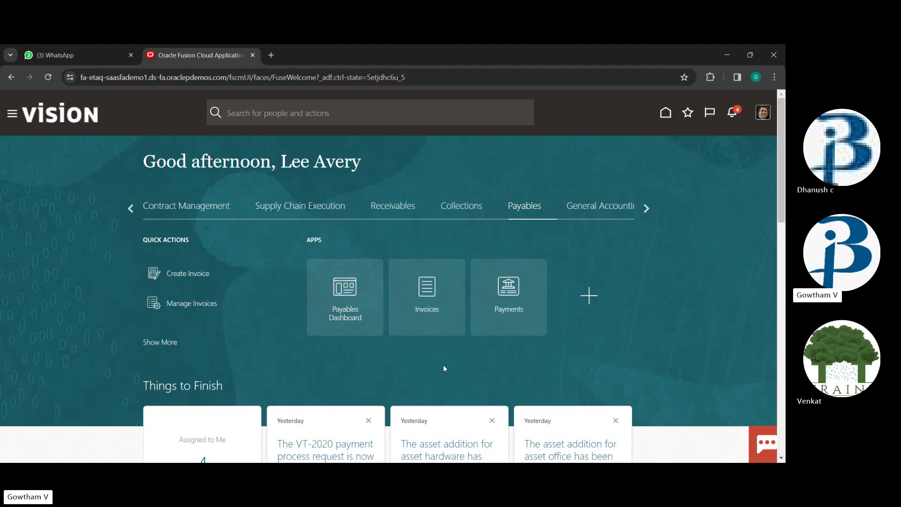
Open the Invoices work area from the Payables home page
left_click(452, 285)
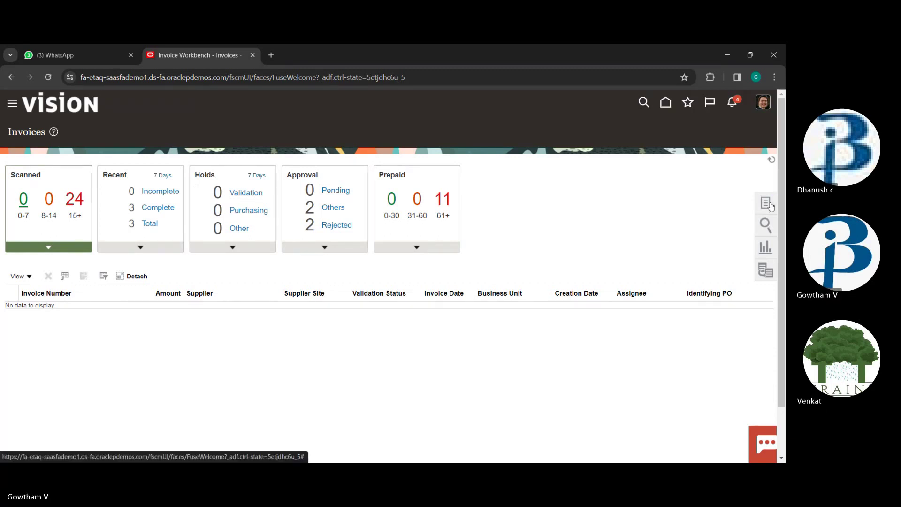
Start a new invoice from the Invoices task list, opening a blank Create Invoice form
left_click(771, 205)
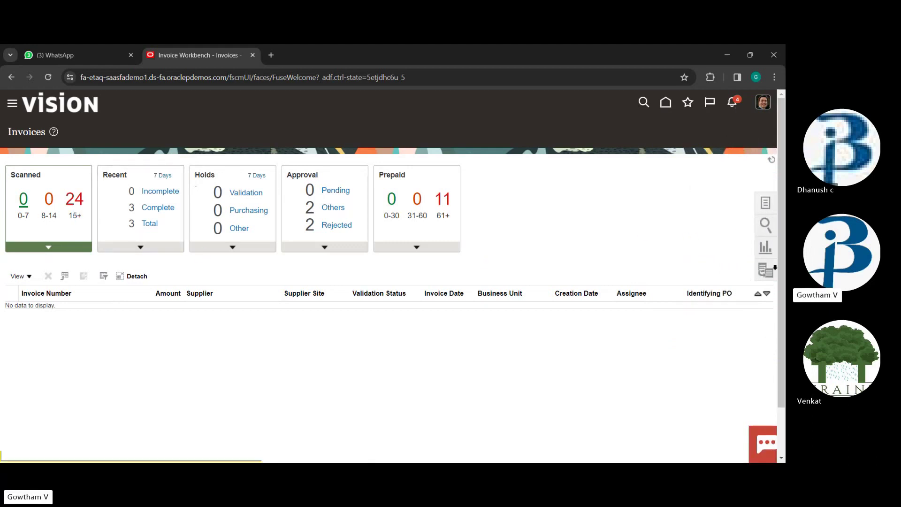
left_click(766, 203)
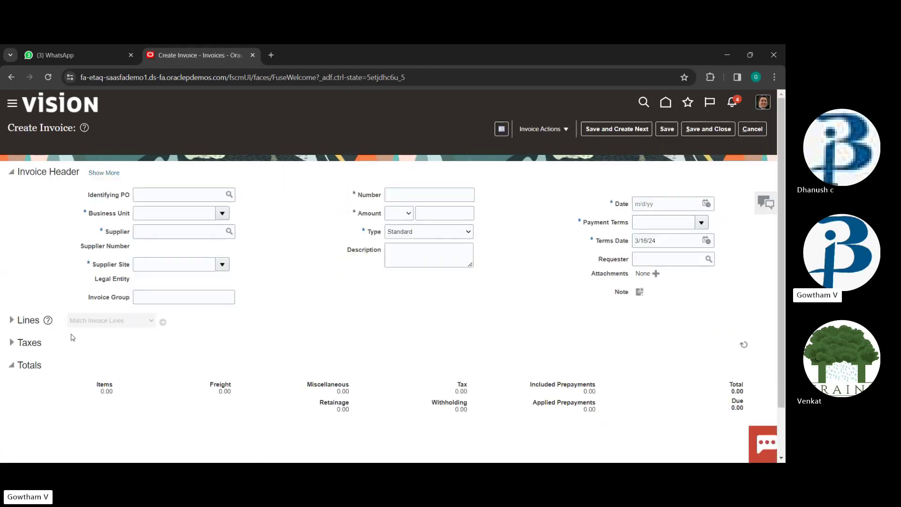
Choose US1 Business Unit and supplier Advanced Corp, filling site AC US1 and US1 Legal Entity
left_click(223, 212)
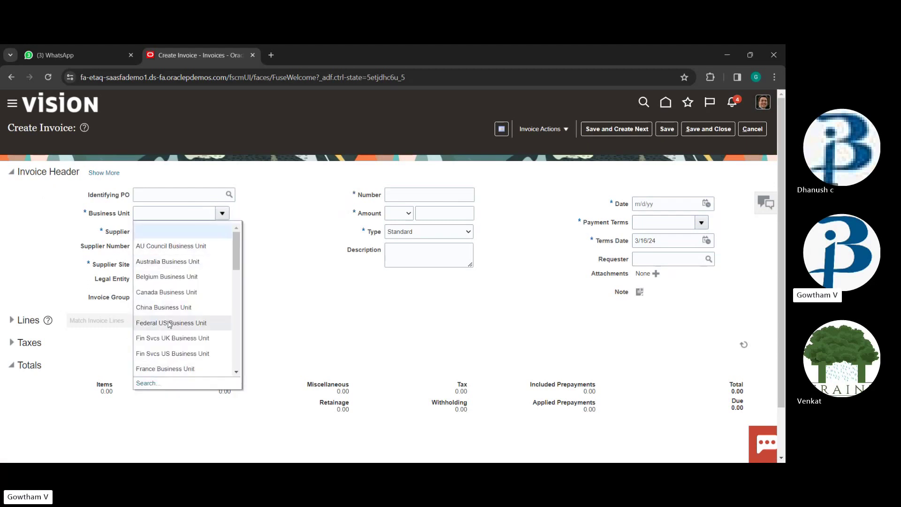
scroll(184, 302, "down", 3)
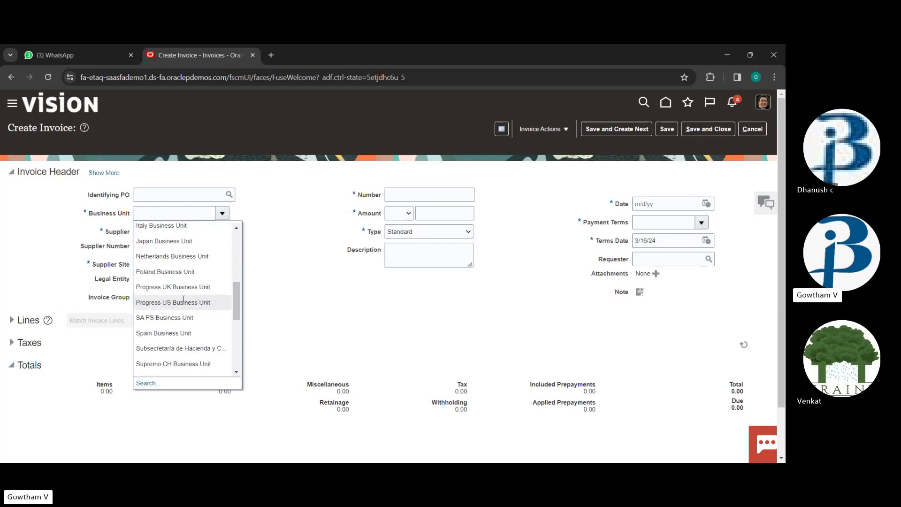
scroll(184, 302, "down", 1)
scroll(181, 300, "up", 2)
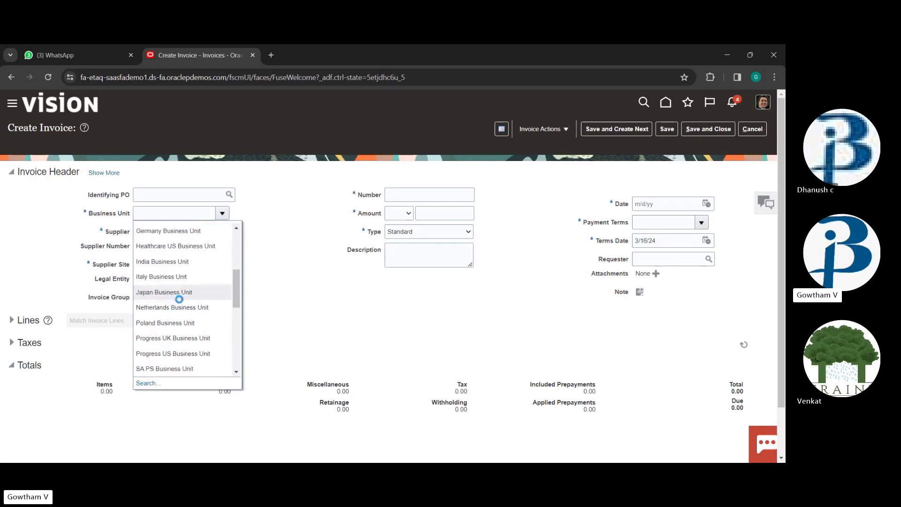
scroll(180, 301, "down", 5)
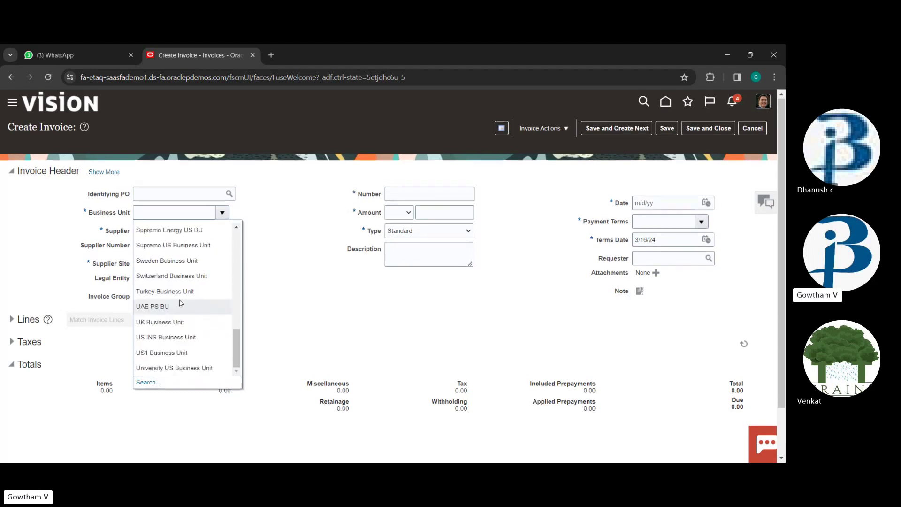
scroll(250, 280, "down", 1)
left_click(223, 235)
left_click(194, 163)
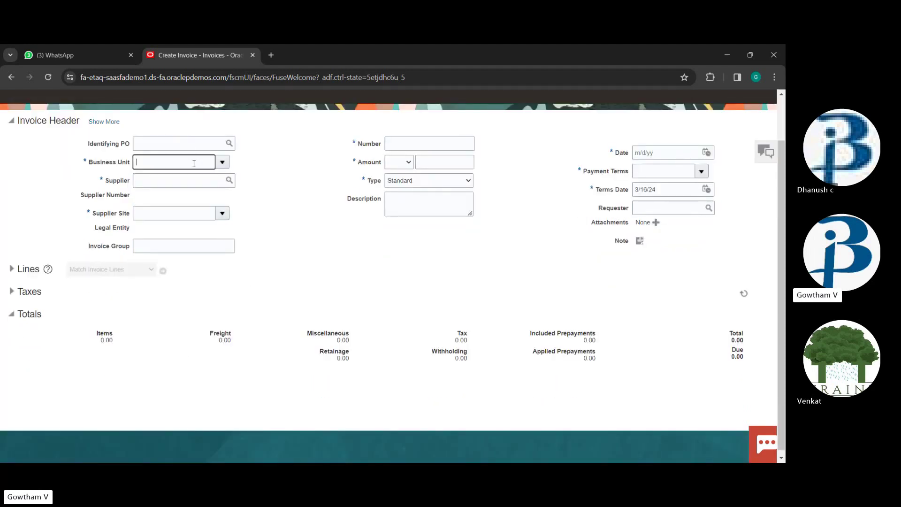
left_click(222, 162)
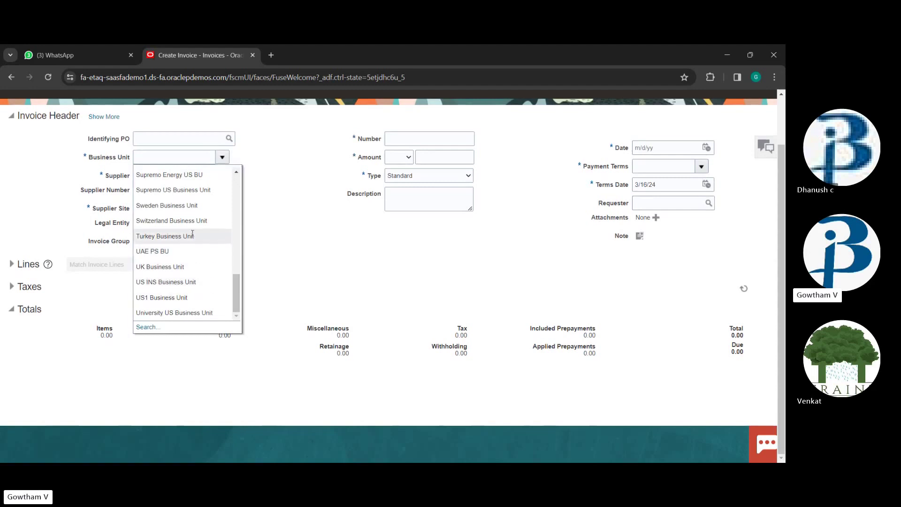
left_click(176, 297)
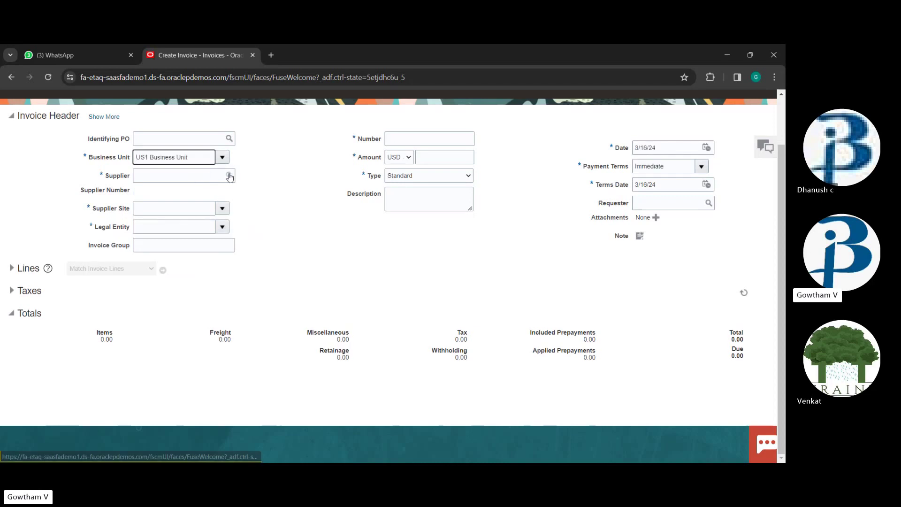
left_click(182, 177)
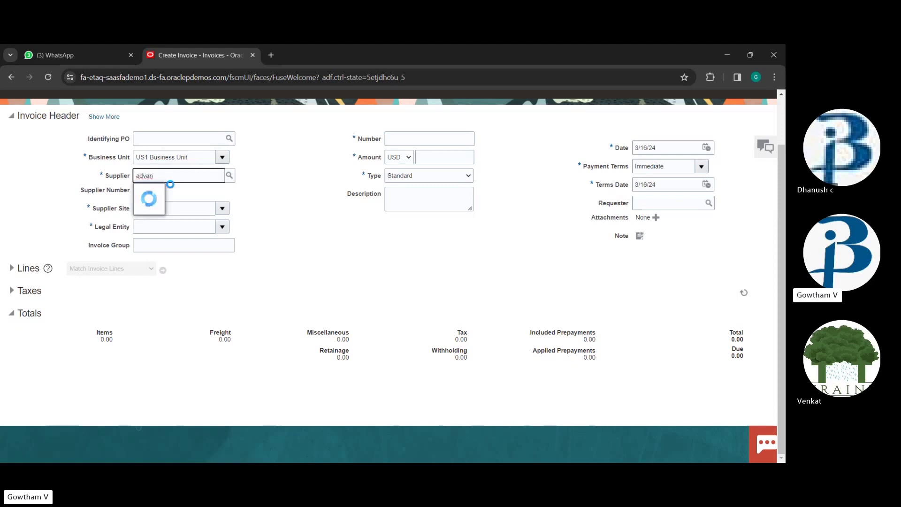
left_click(172, 192)
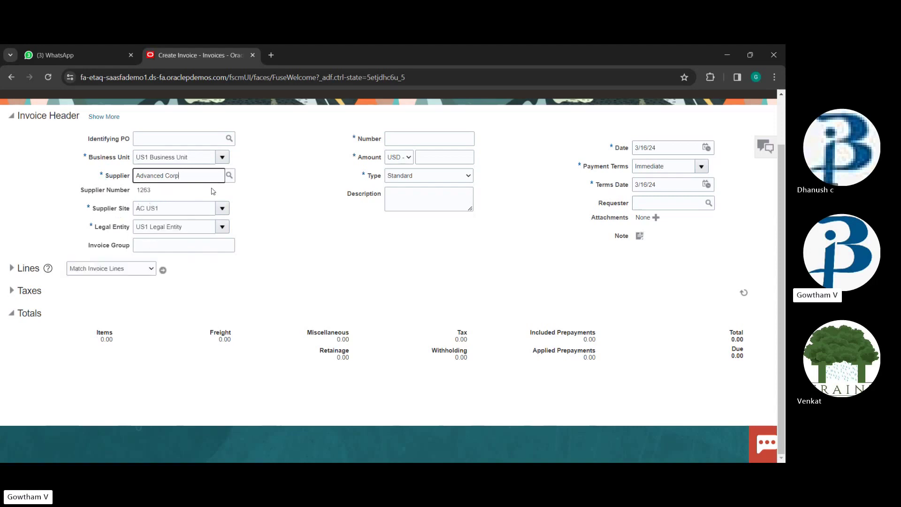
Enter the invoice number and a header amount of 21,900.00
scroll(274, 228, "up", 2)
left_click(437, 201)
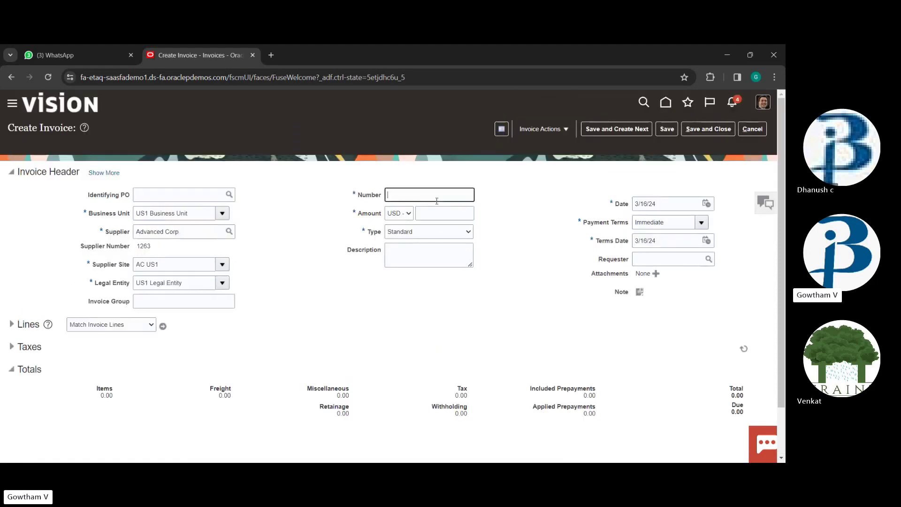
left_click(440, 212)
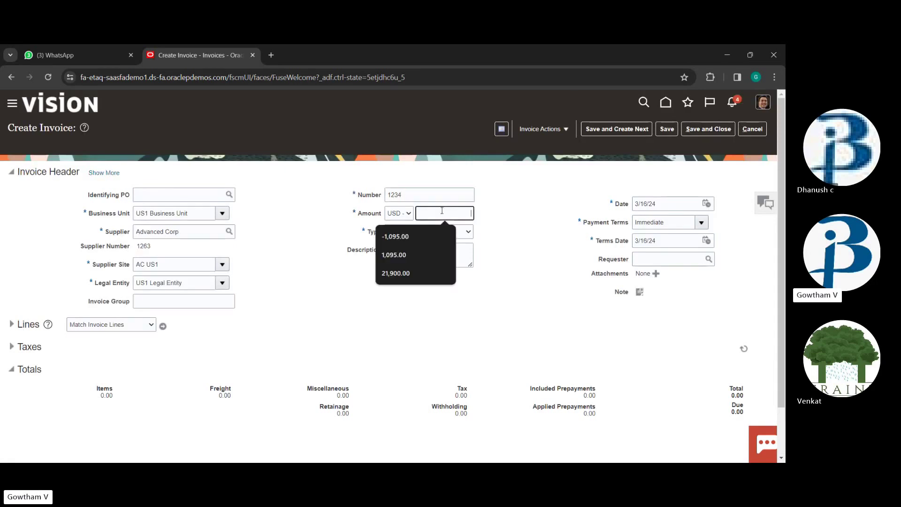
left_click(436, 272)
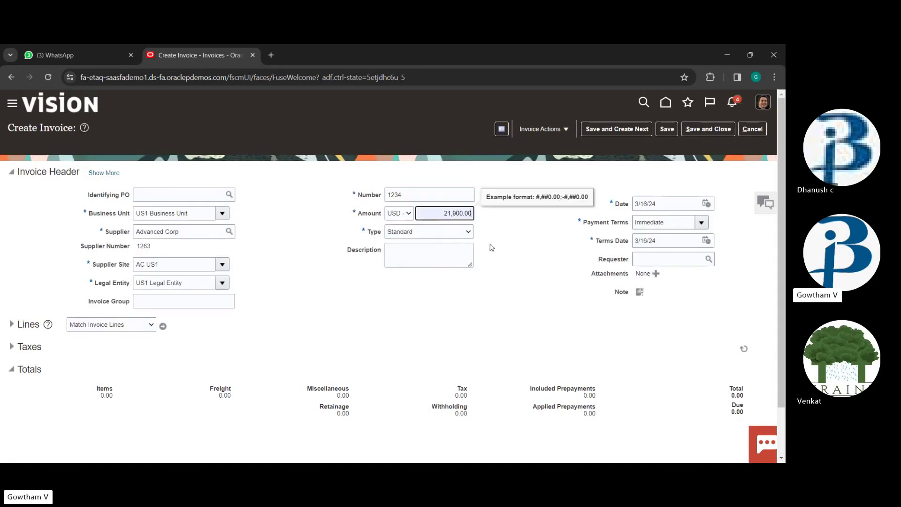
left_click(460, 240)
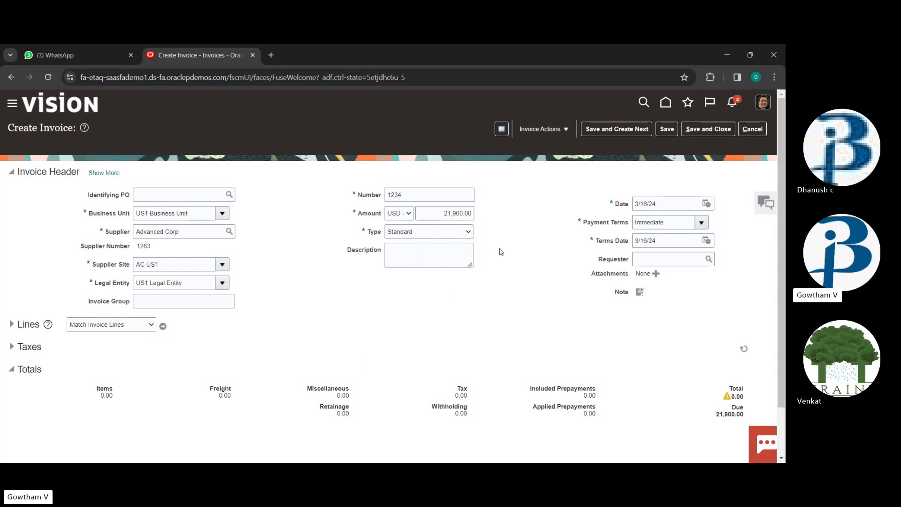
Expand the invoice lines and give line 1 an amount of 21,900.00
scroll(504, 244, "down", 1)
left_click(400, 198)
left_click(406, 252)
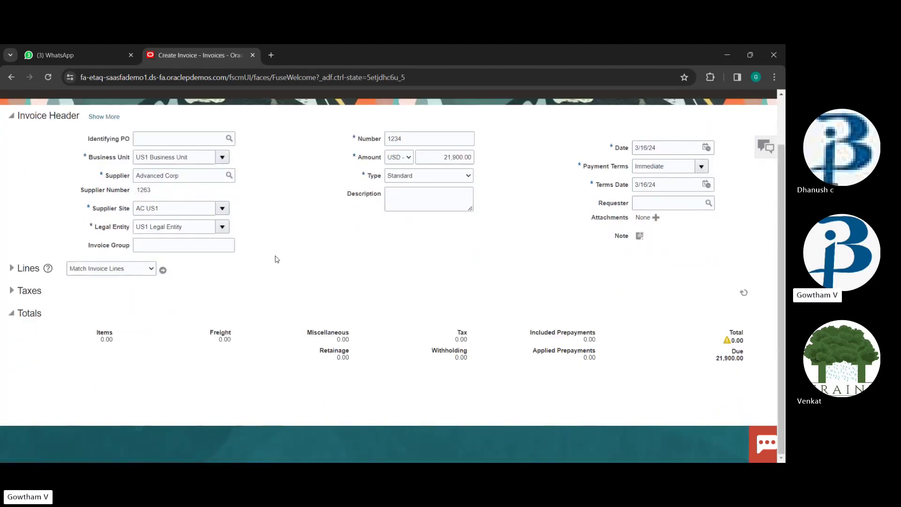
left_click(28, 269)
scroll(279, 276, "down", 3)
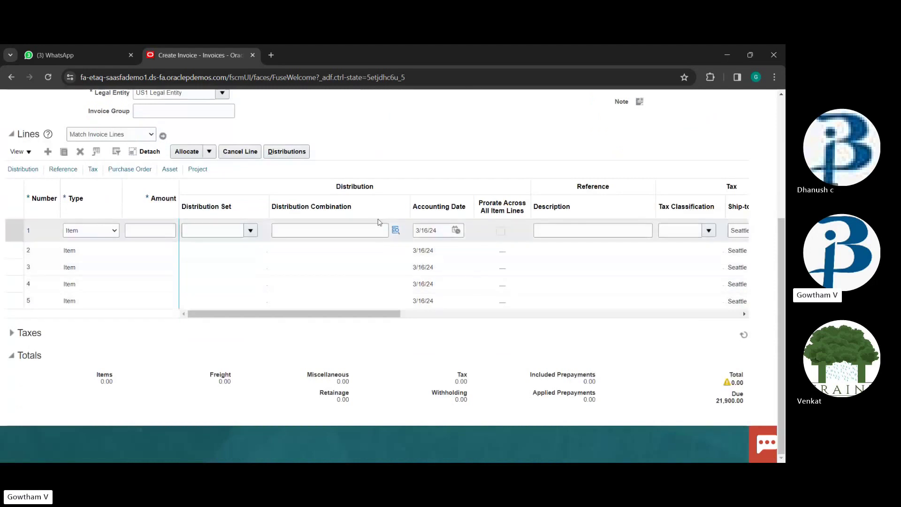
left_click(155, 232)
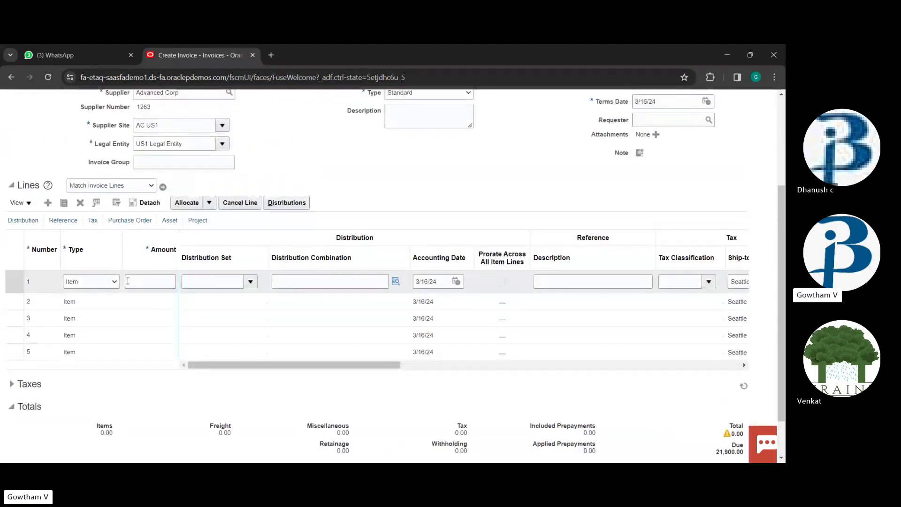
left_click(151, 287)
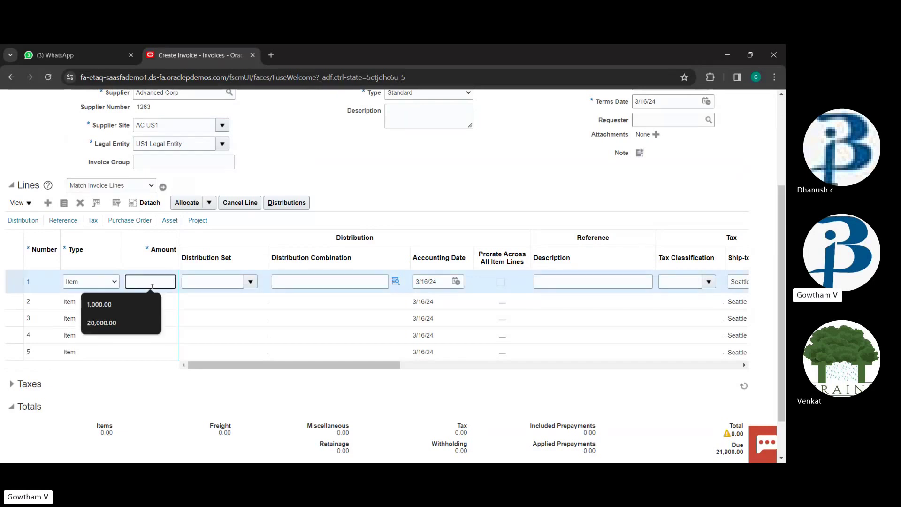
type("21")
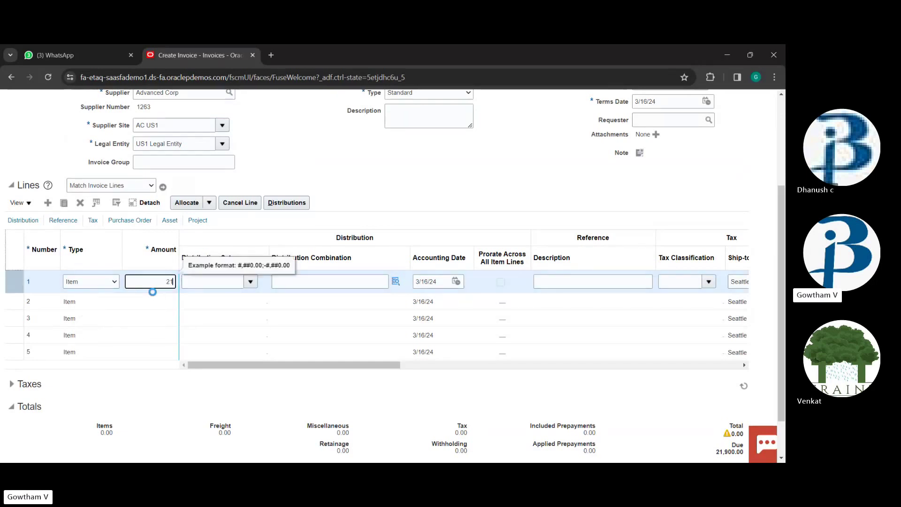
type("900")
key("Tab")
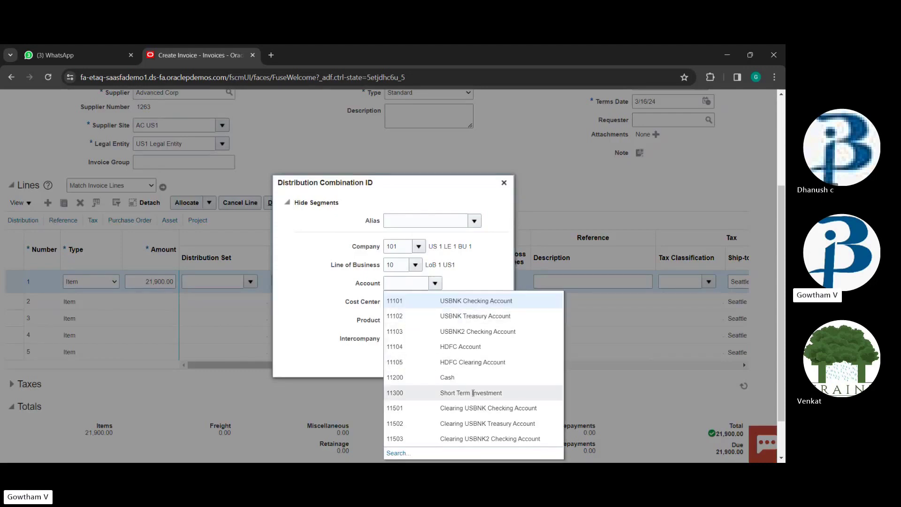
Code line 1 to account 11200 Cash, giving combination 101.10.11200.000.000.000
scroll(486, 355, "down", 1)
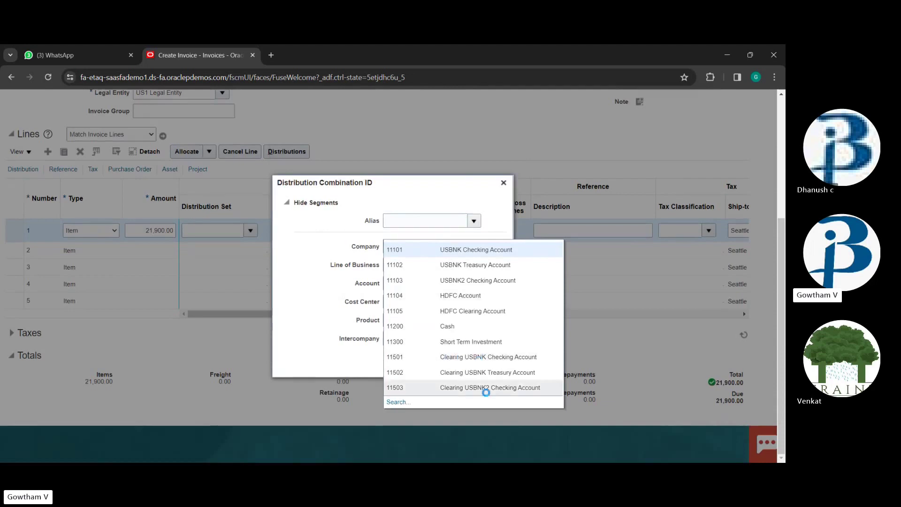
left_click(467, 326)
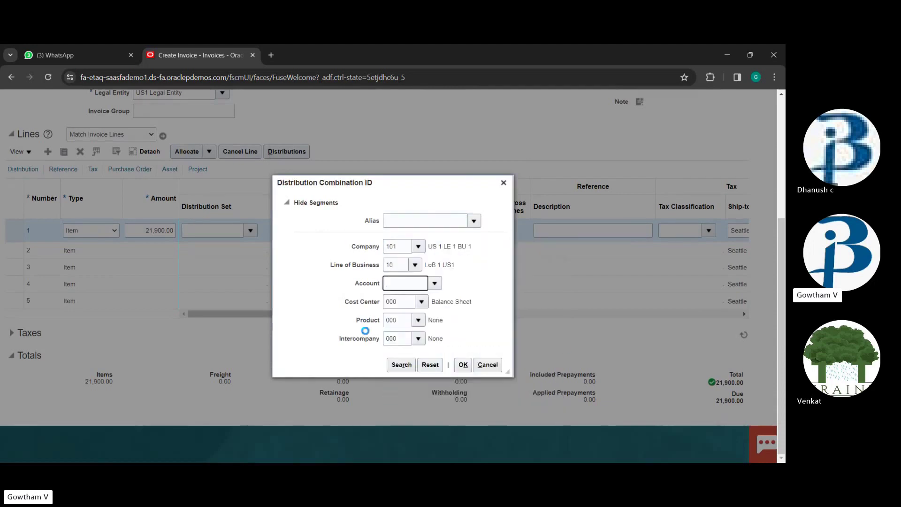
left_click(463, 365)
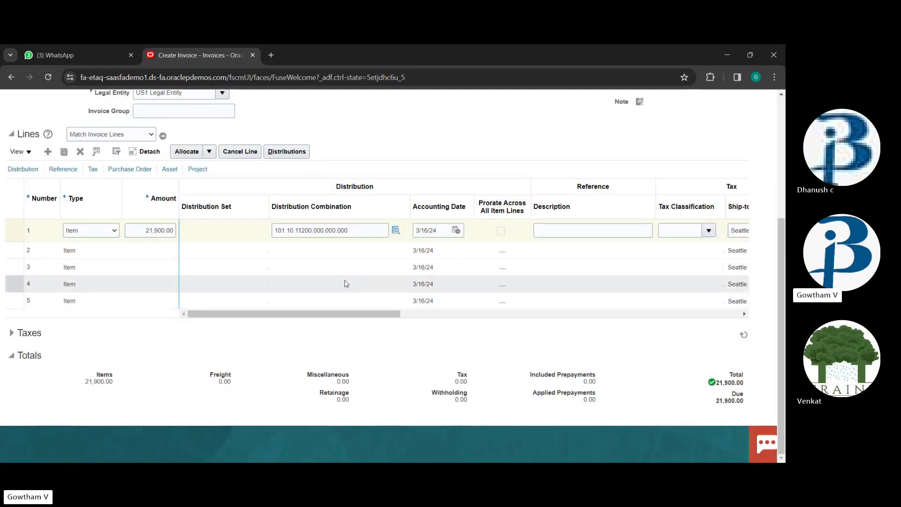
scroll(345, 285, "up", 1)
scroll(345, 284, "up", 1)
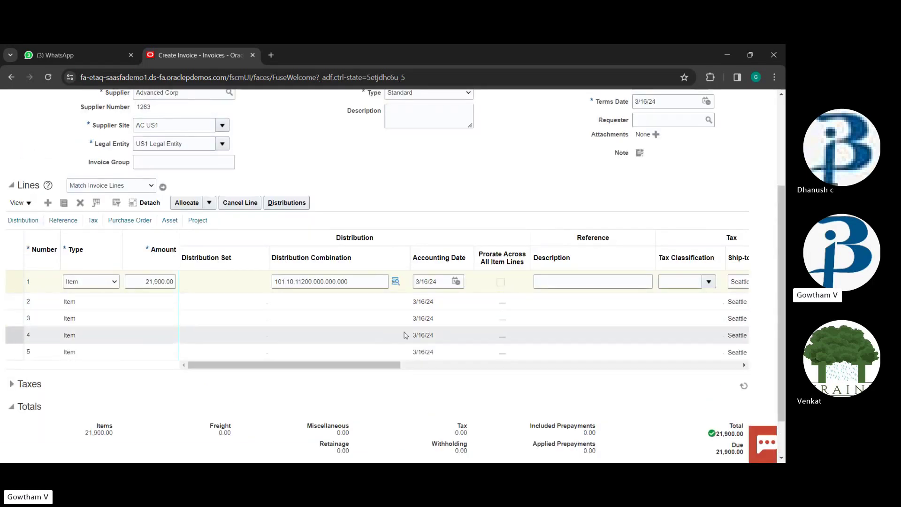
key("Tab")
key("Tab")
key("Tab")
key("Tab")
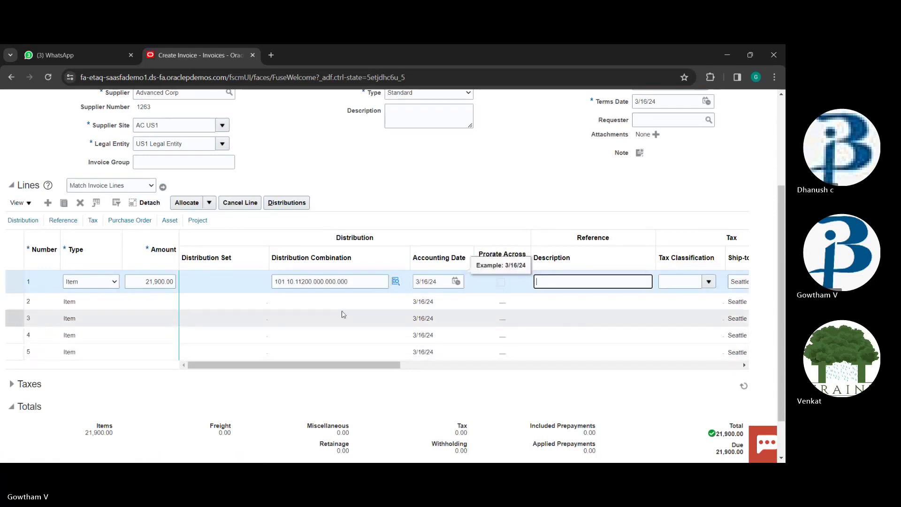
scroll(458, 284, "down", 3)
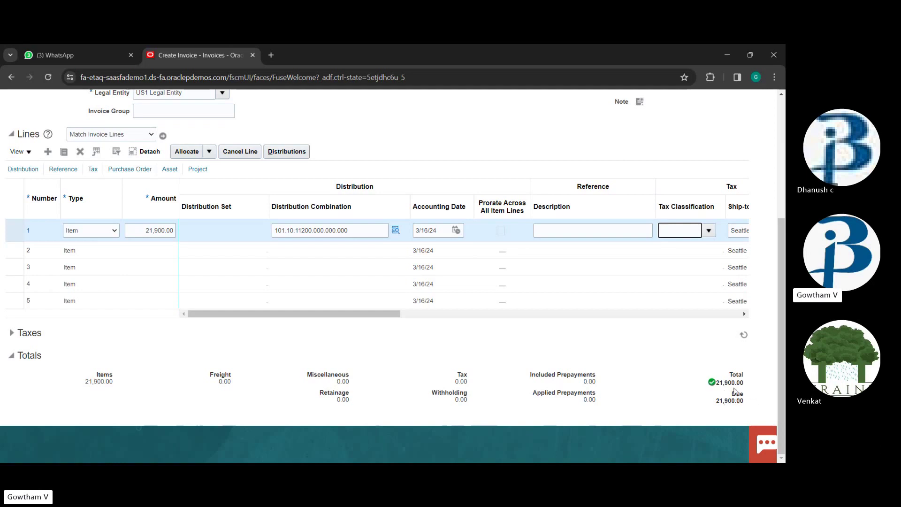
scroll(735, 391, "up", 5)
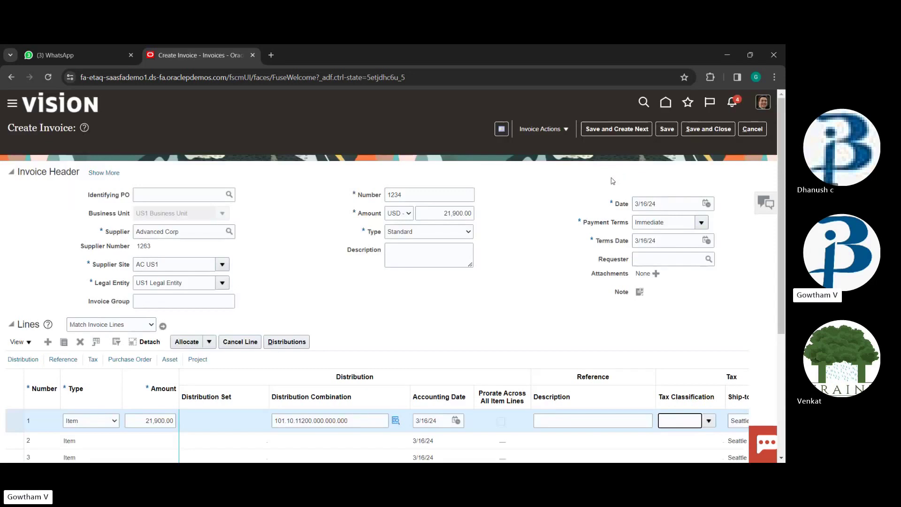
Save invoice 1234 for USD 21,900.00 from Advanced Corp
left_click(667, 129)
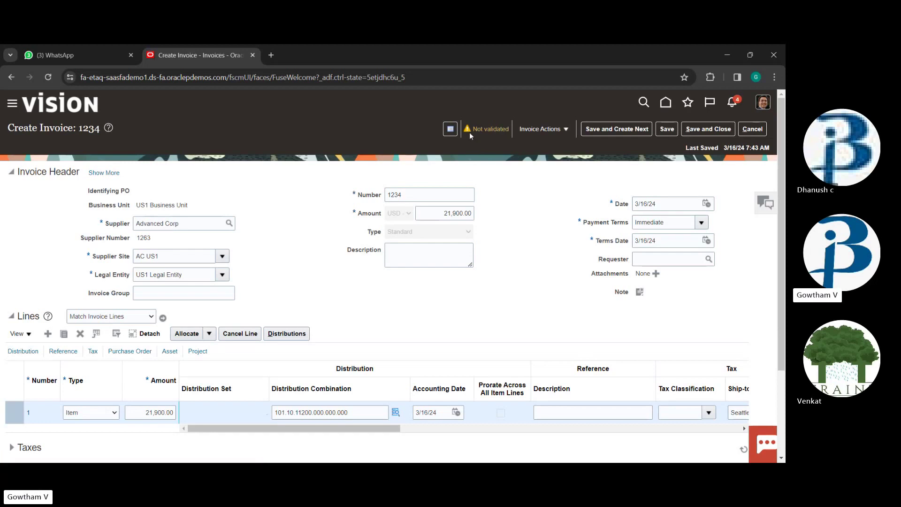
Validate the invoice and review the calculated tax of 2,080.50 and total of 23,980.50
left_click(563, 129)
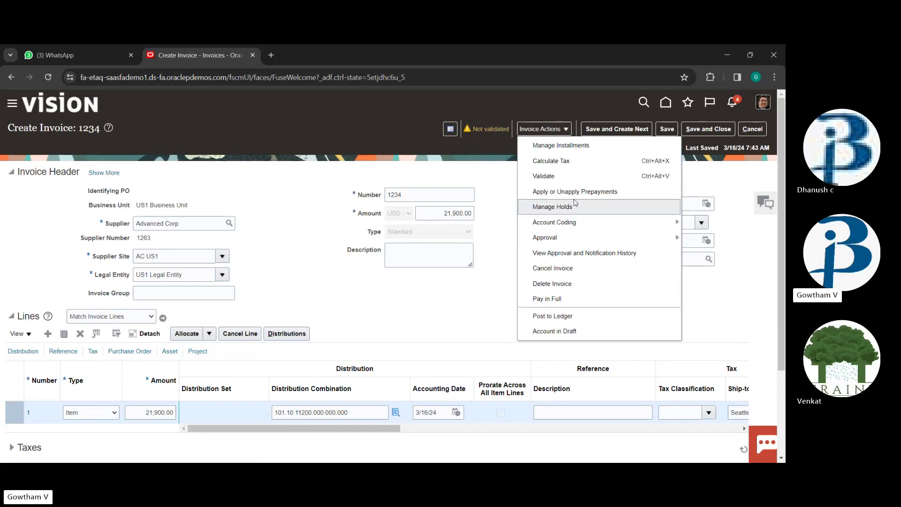
left_click(563, 176)
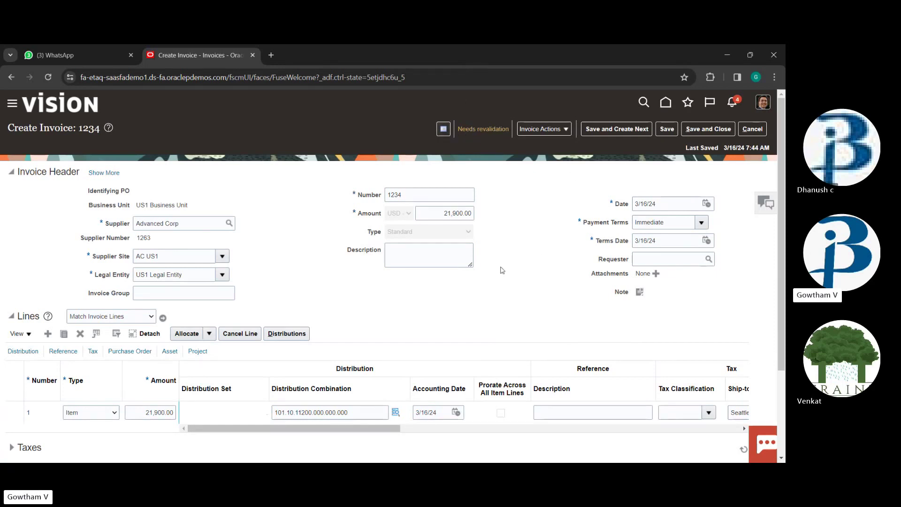
scroll(501, 270, "down", 1)
scroll(501, 270, "down", 1)
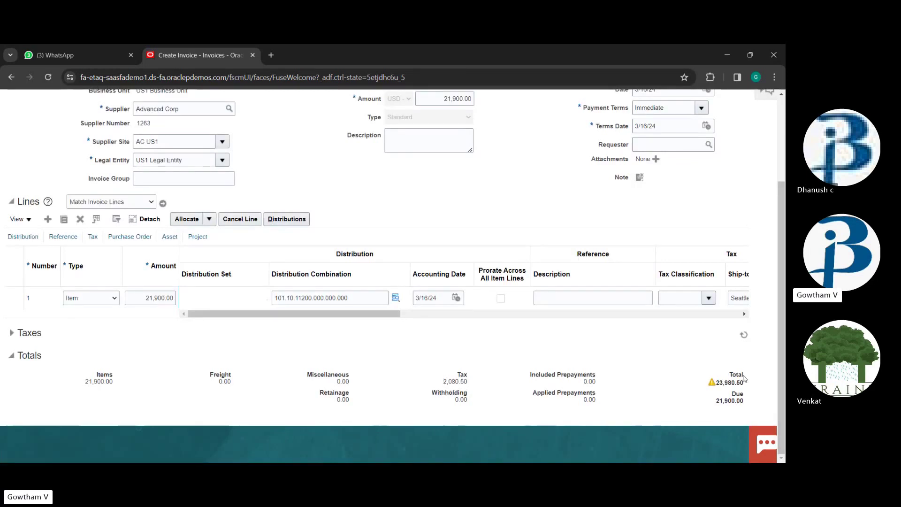
Replace the header amount 21,900.00 with the copied total 23,980.50 so Total and Due reconcile
left_click_drag(744, 383, 717, 390)
key("ctrl+c")
scroll(469, 162, "up", 2)
left_click(470, 162)
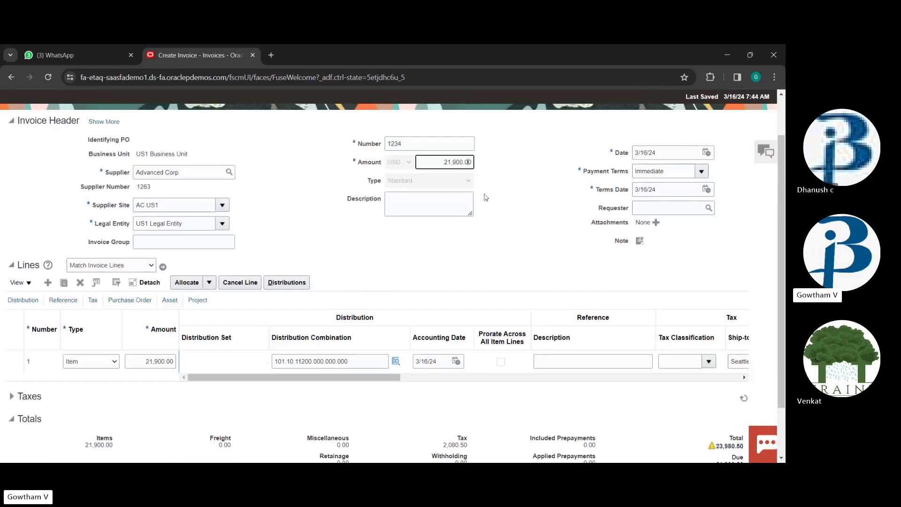
key("BackSpace")
key("BackSpace")
key("BackSpace")
key("BackSpace")
key("BackSpace")
key("BackSpace")
key("BackSpace")
key("BackSpace")
key("BackSpace")
key("ctrl+v")
left_click(484, 193)
scroll(505, 196, "up", 2)
scroll(505, 195, "down", 3)
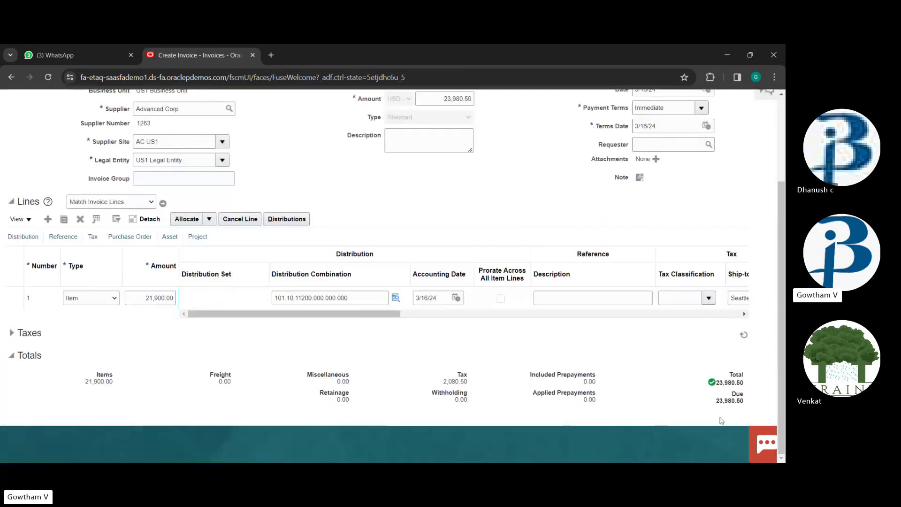
scroll(656, 148, "up", 3)
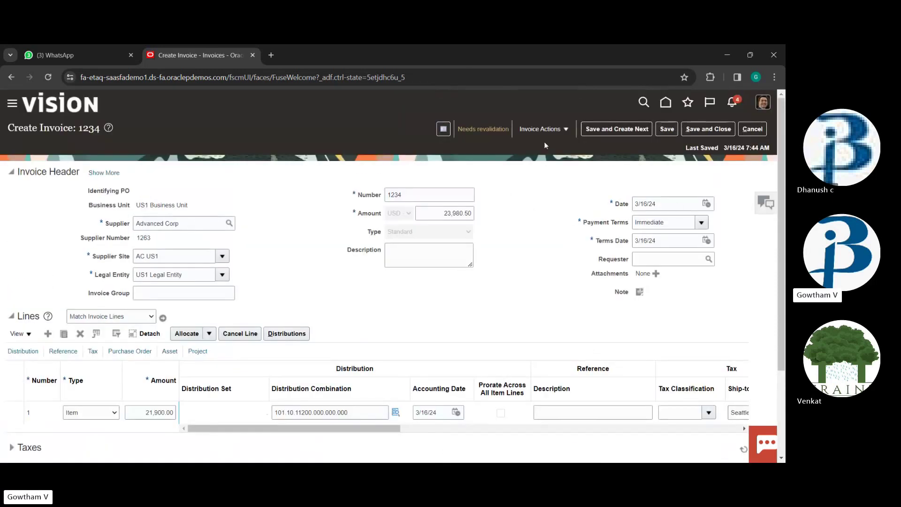
Revalidate invoice 1234 and close the Invoice Summary once it shows Validated
left_click(571, 129)
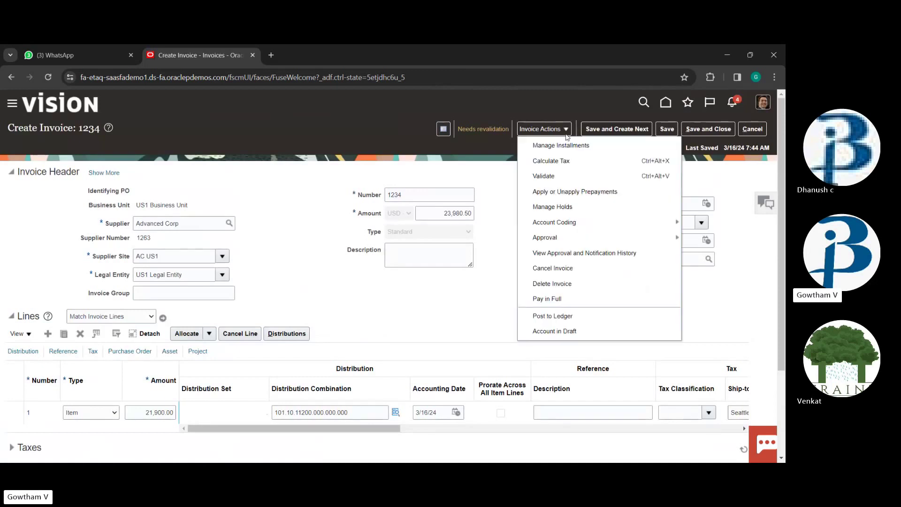
left_click(541, 181)
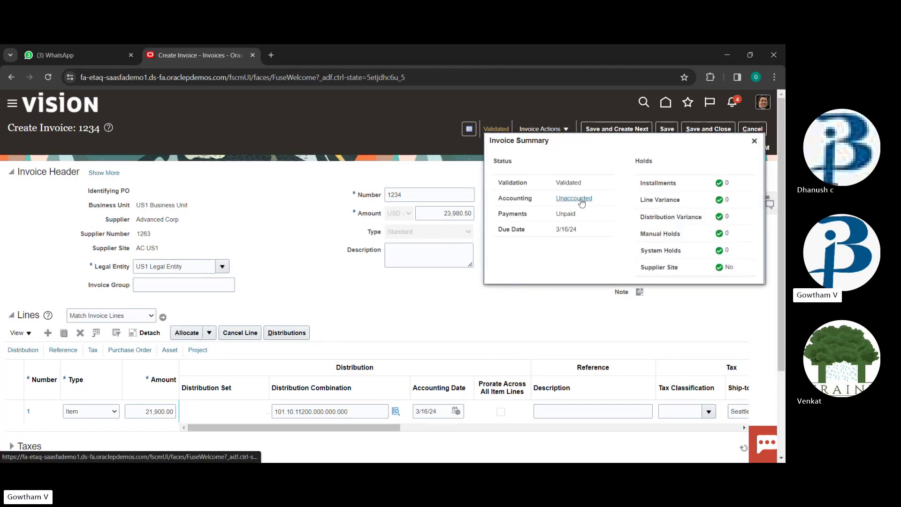
left_click_drag(602, 302, 558, 287)
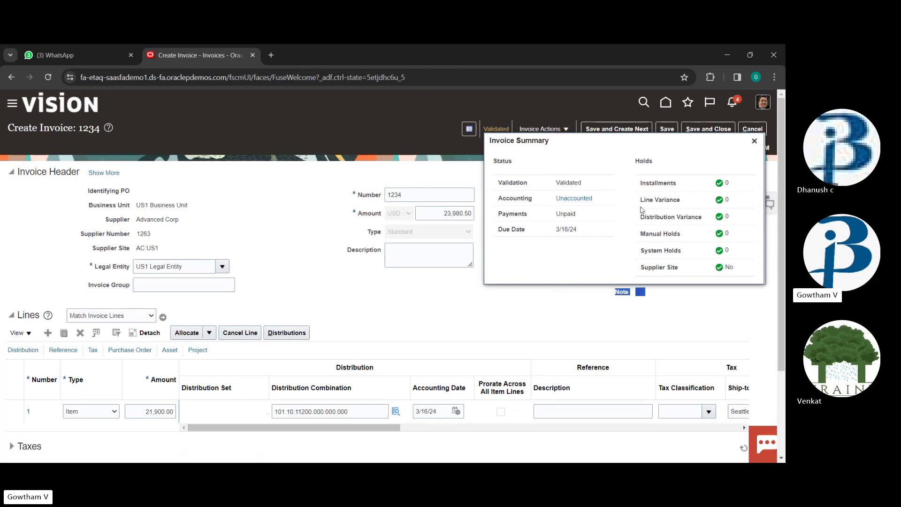
left_click(755, 140)
left_click(555, 134)
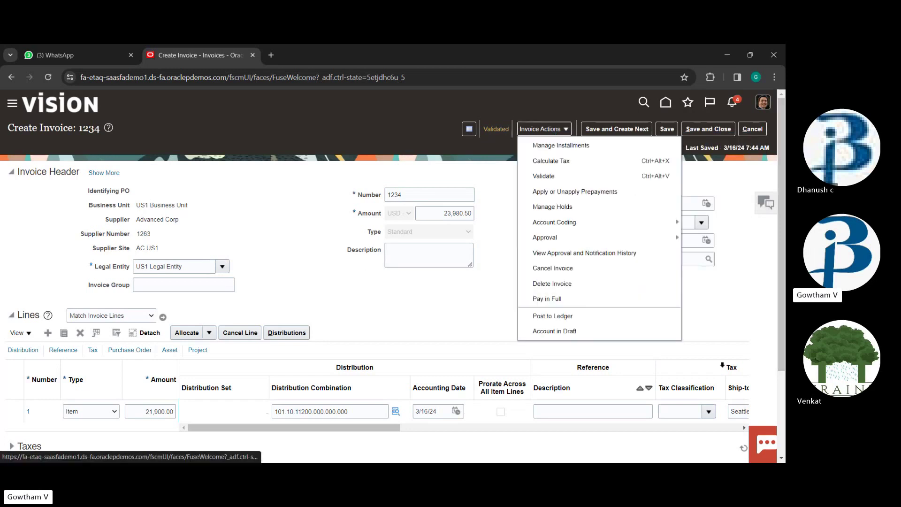
left_click(544, 299)
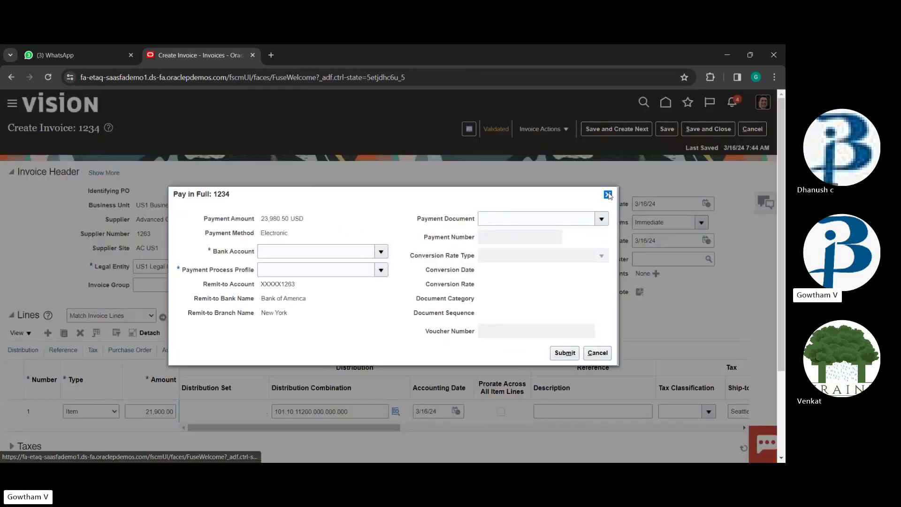
left_click(608, 195)
left_click(565, 129)
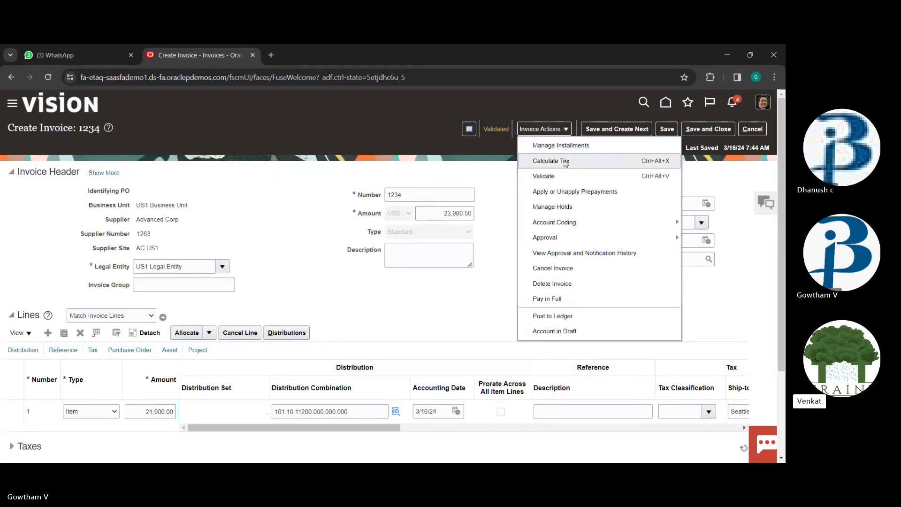
mouse_move(603, 238)
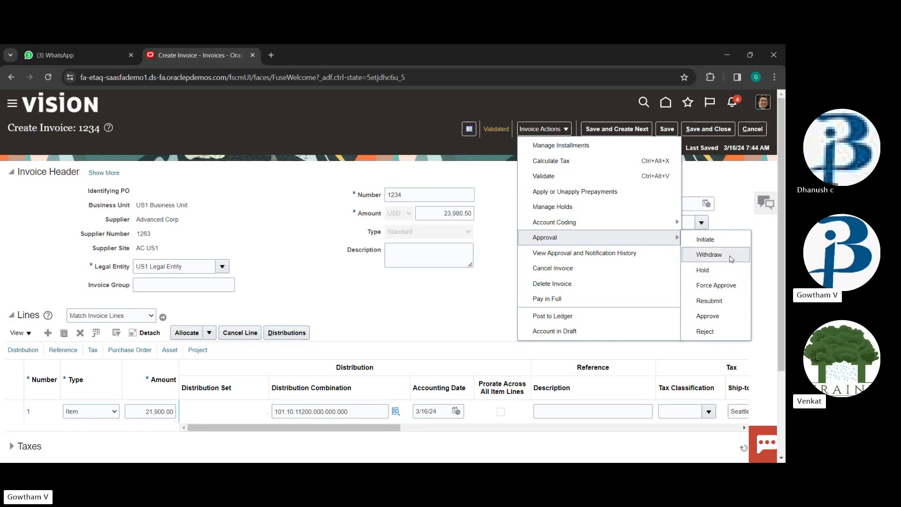
left_click(554, 219)
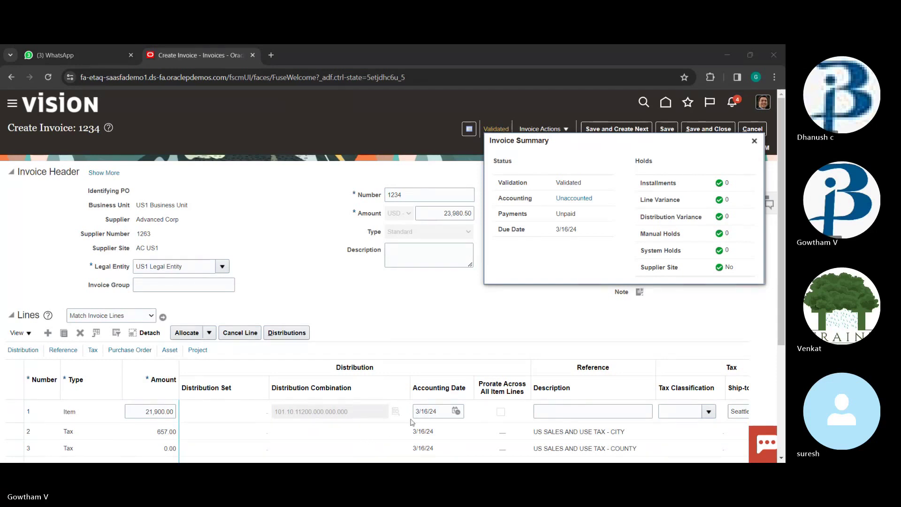
Close, reopen and close the validation summary, then select the invoice page's web address
left_click(713, 113)
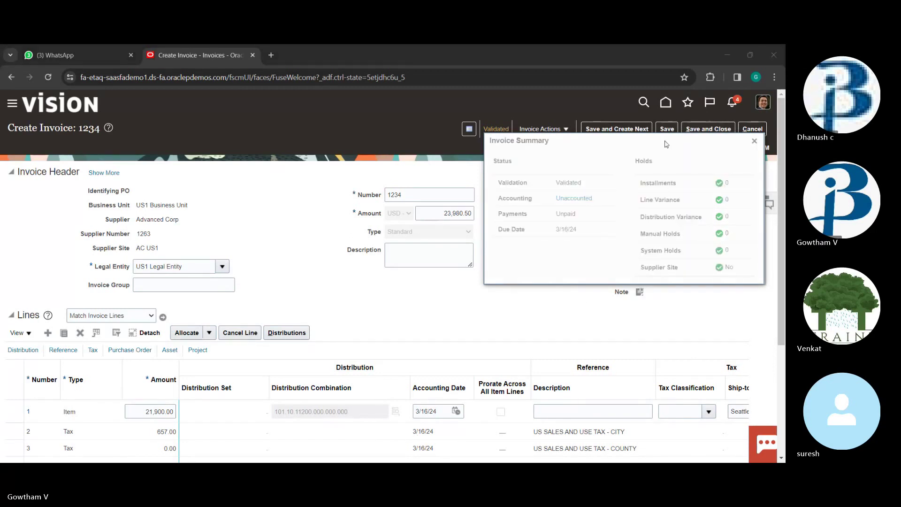
left_click(754, 142)
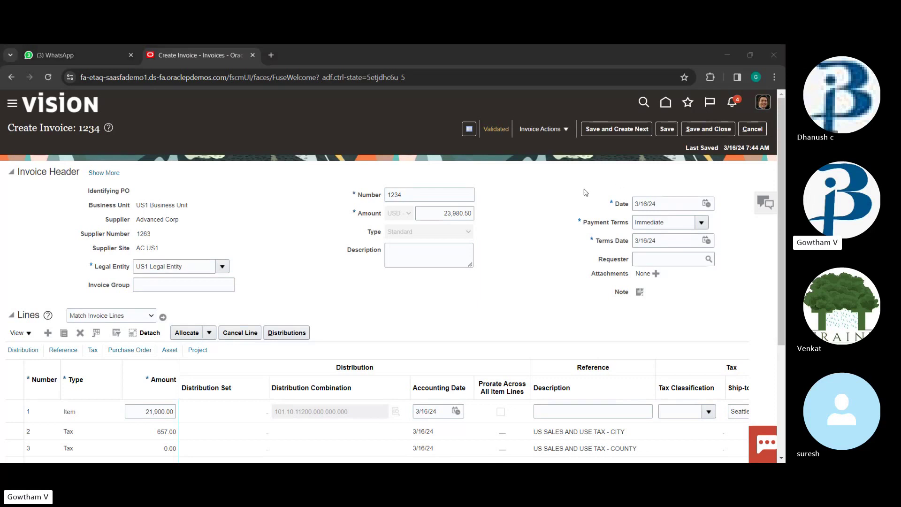
left_click(496, 130)
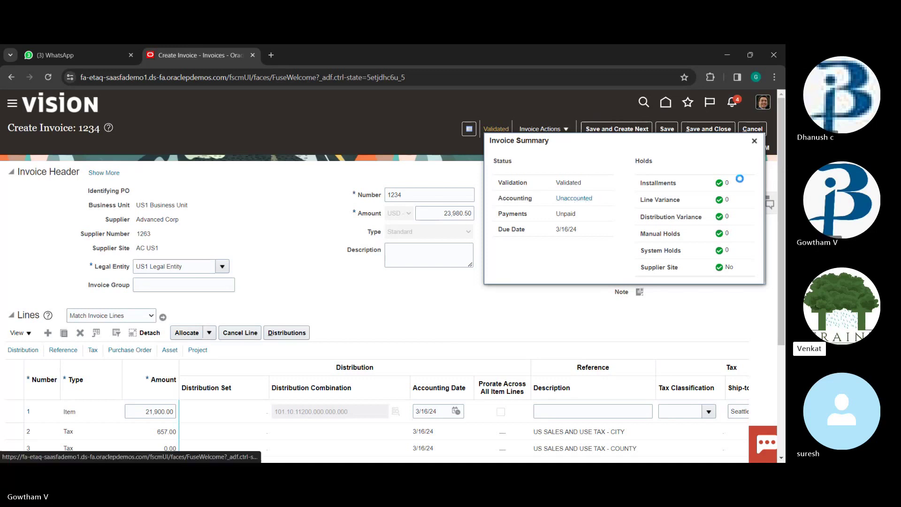
left_click(755, 141)
left_click(322, 77)
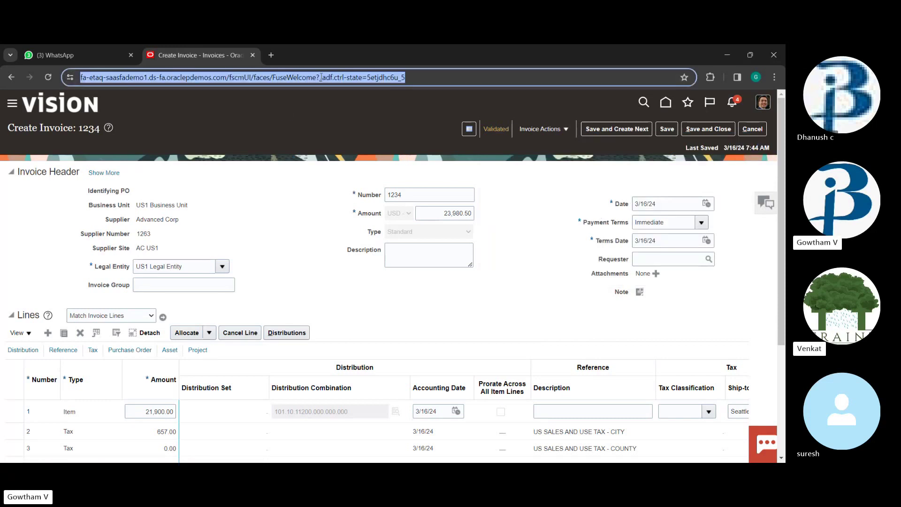
Load the invoice page's Oracle Fusion address in a new Chrome tab to reach the home page
key("ctrl+c")
left_click(270, 54)
key("ctrl+v")
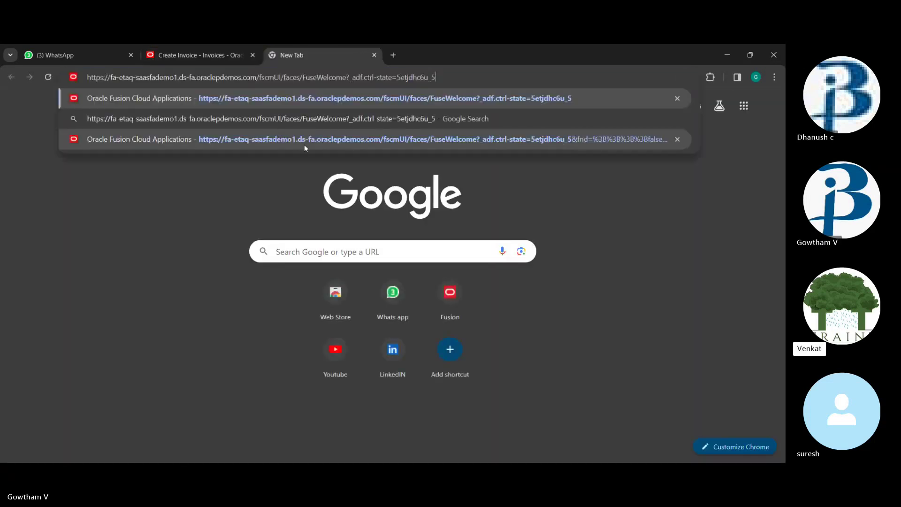
key("Return")
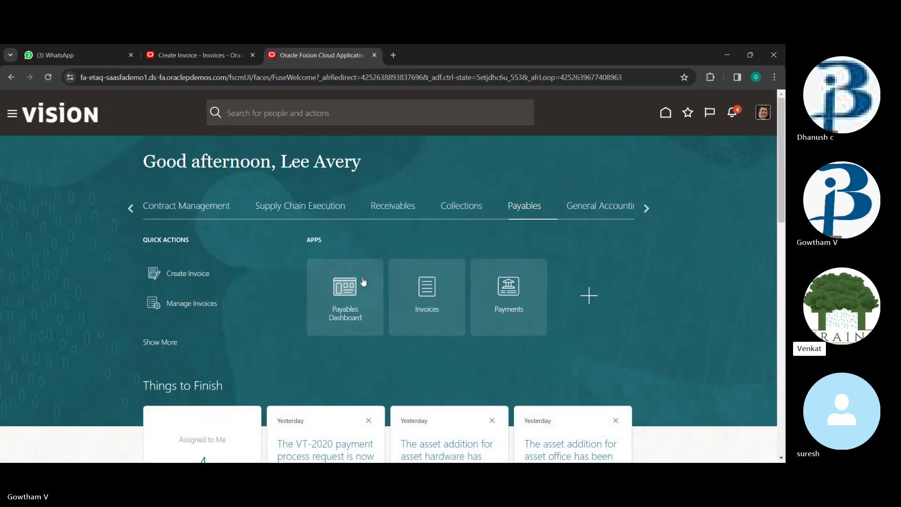
Go to Setup and Maintenance and choose the Payables task Manage Invoice Options
left_click(763, 112)
left_click(590, 266)
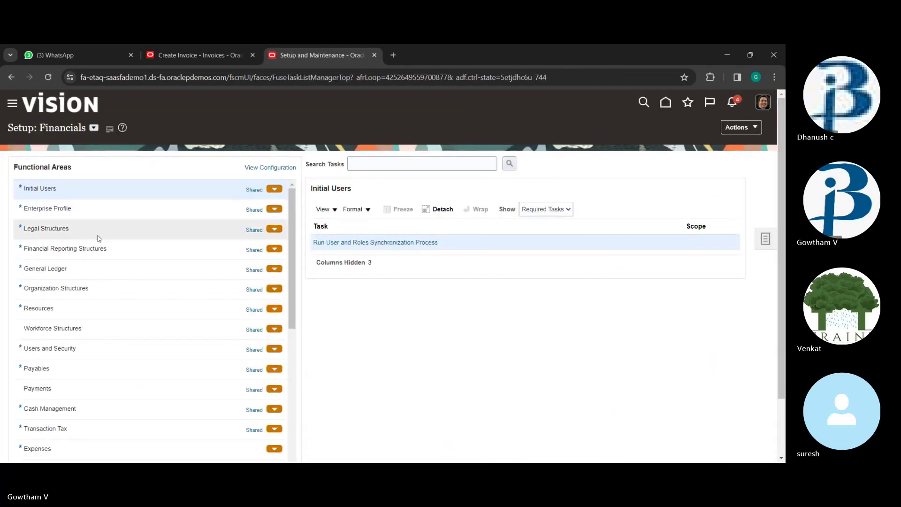
scroll(100, 244, "down", 2)
left_click(102, 271)
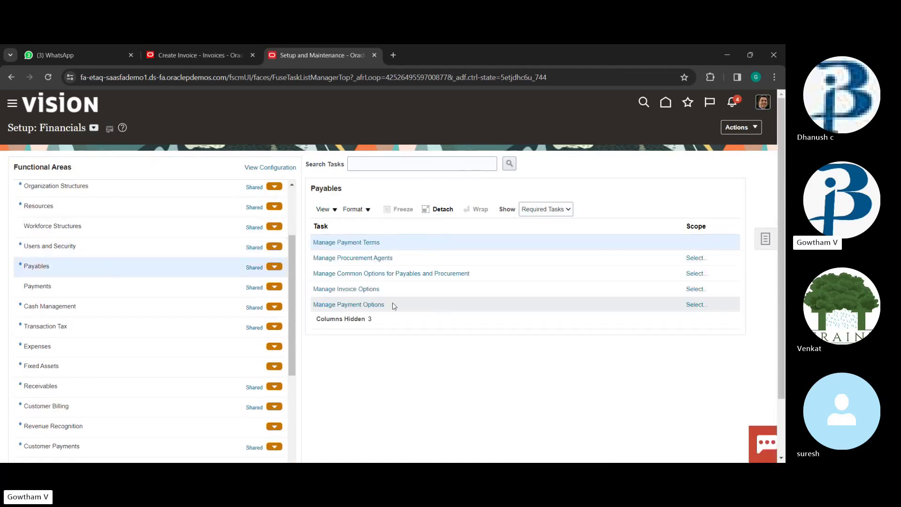
left_click(356, 289)
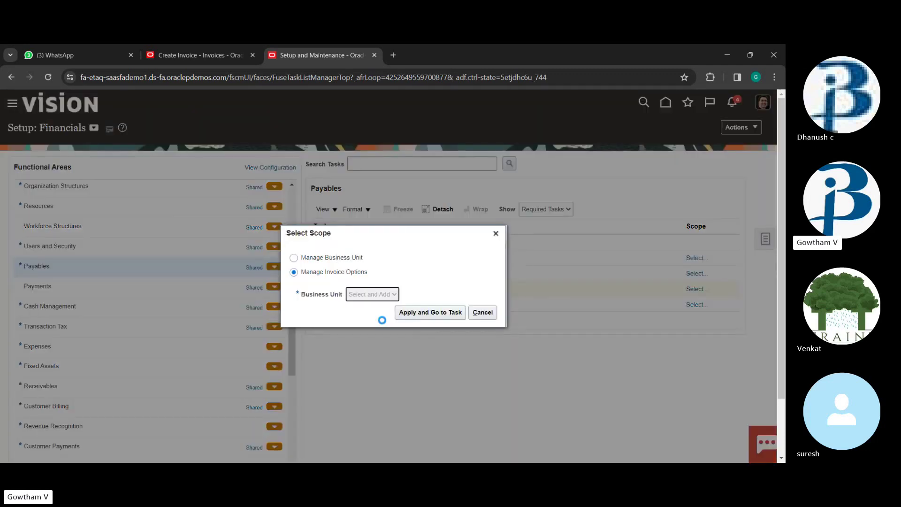
Scope the task to US1 Business Unit, found by searching us1, and acknowledge the permission error
left_click(413, 312)
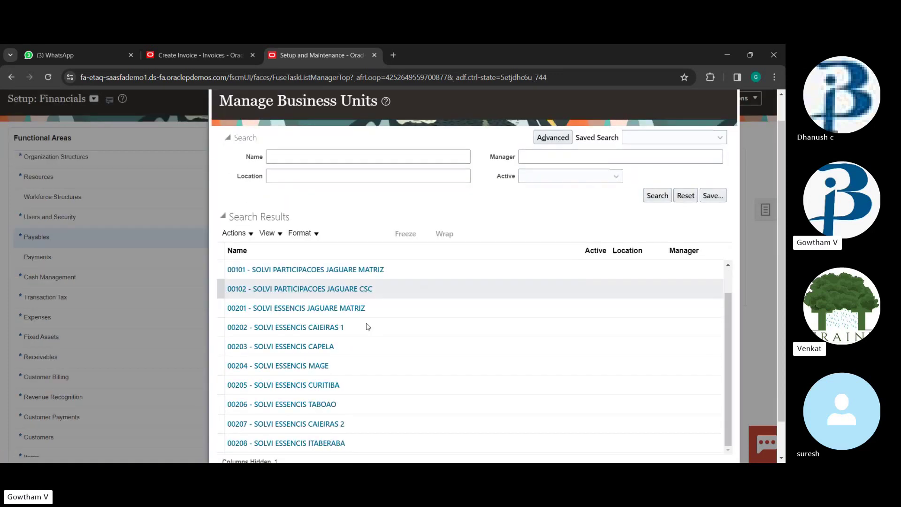
left_click(368, 186)
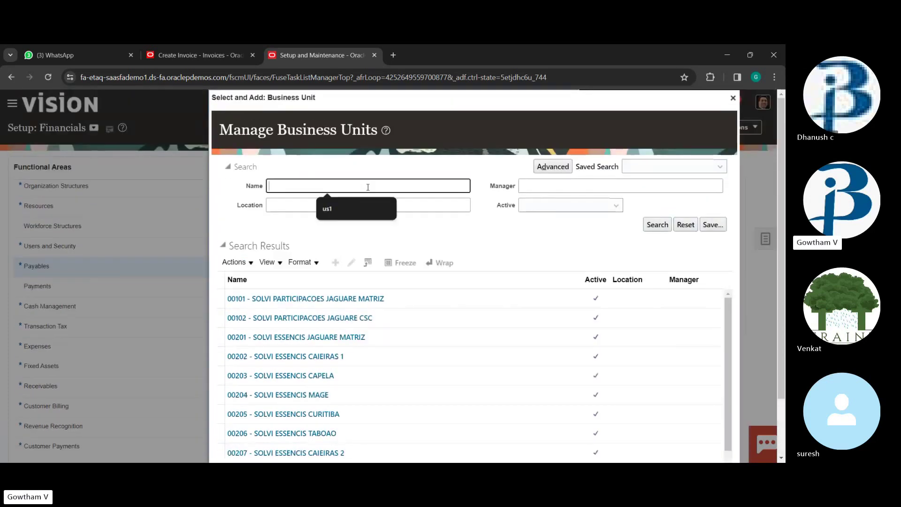
left_click(356, 208)
left_click(657, 224)
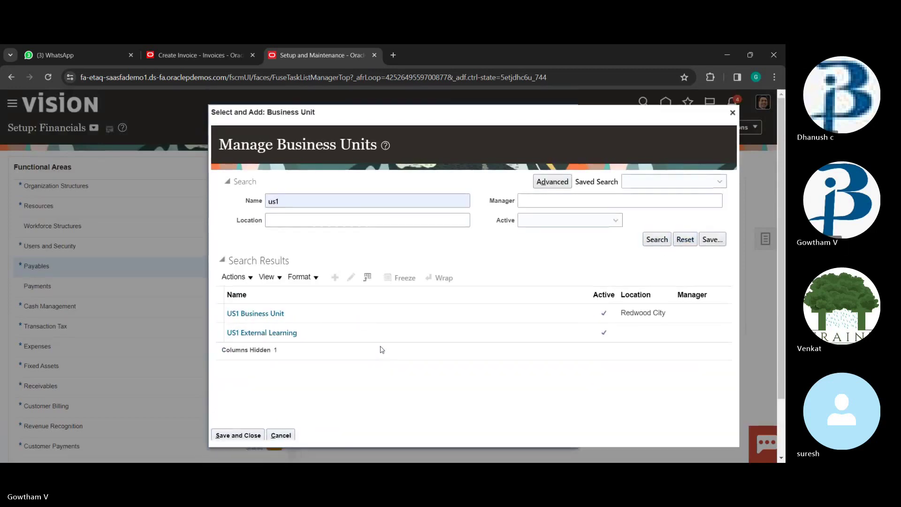
left_click(234, 436)
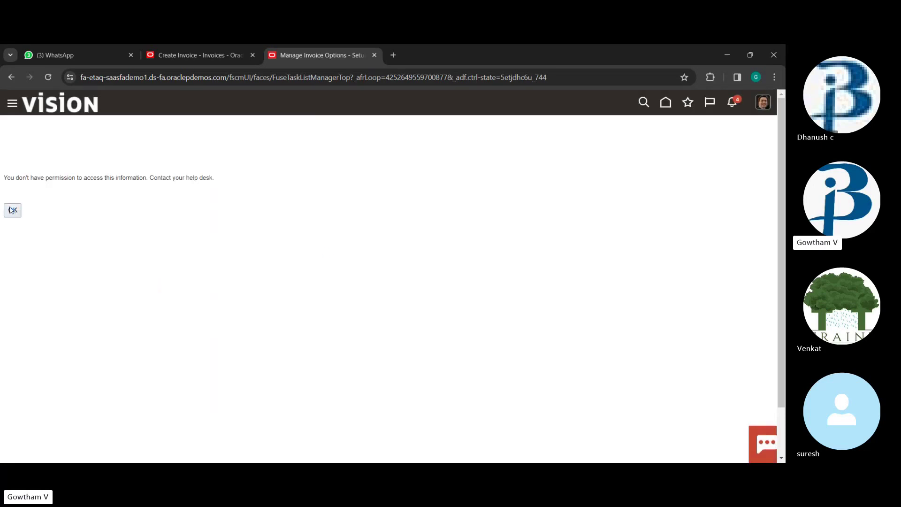
left_click(12, 209)
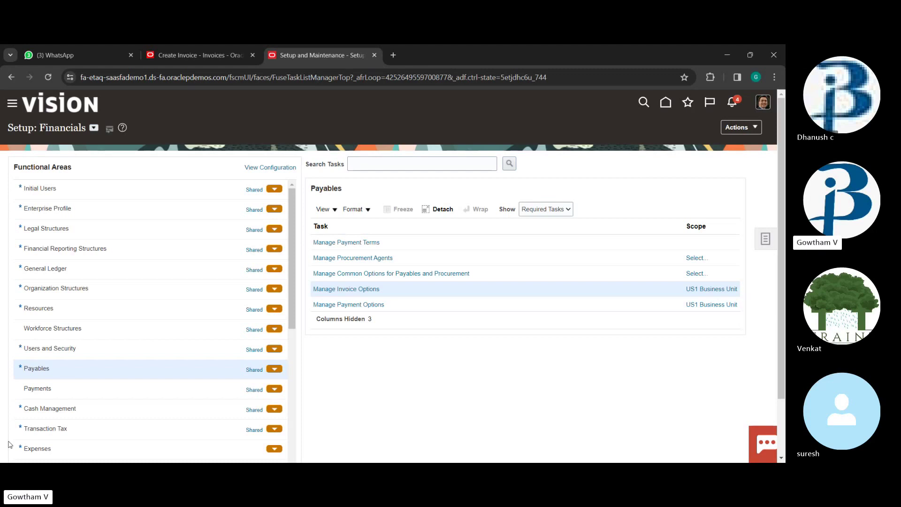
Open the Navigator and expand Tools to list Security Console, Scheduled Processes and Approvals
scroll(91, 223, "down", 3)
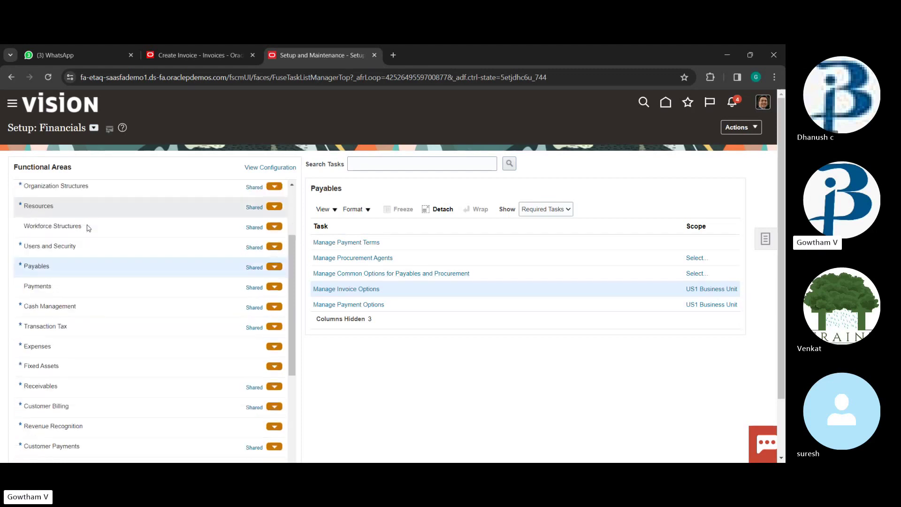
scroll(91, 225, "up", 3)
left_click(768, 108)
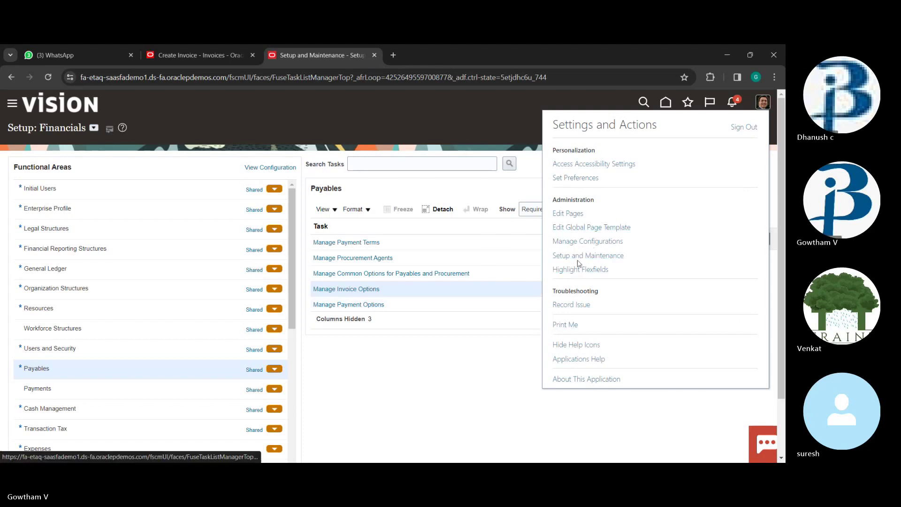
left_click(574, 179)
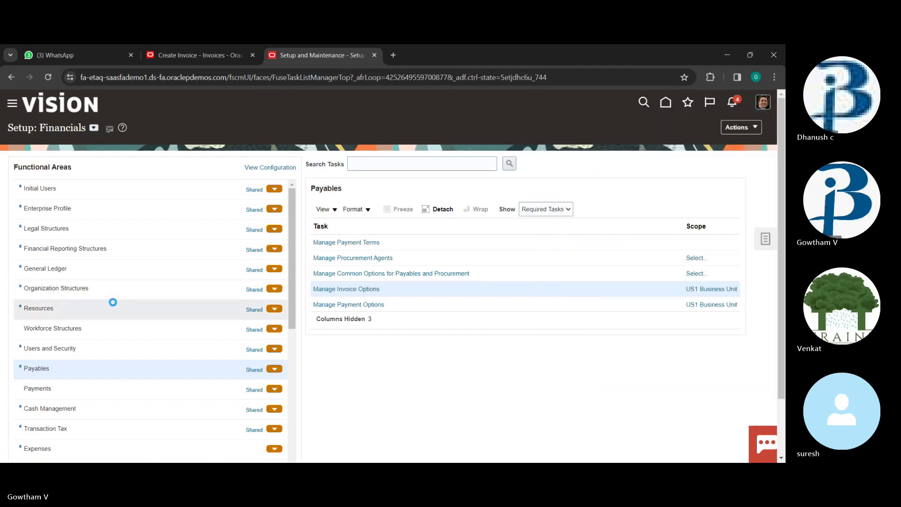
scroll(132, 294, "down", 2)
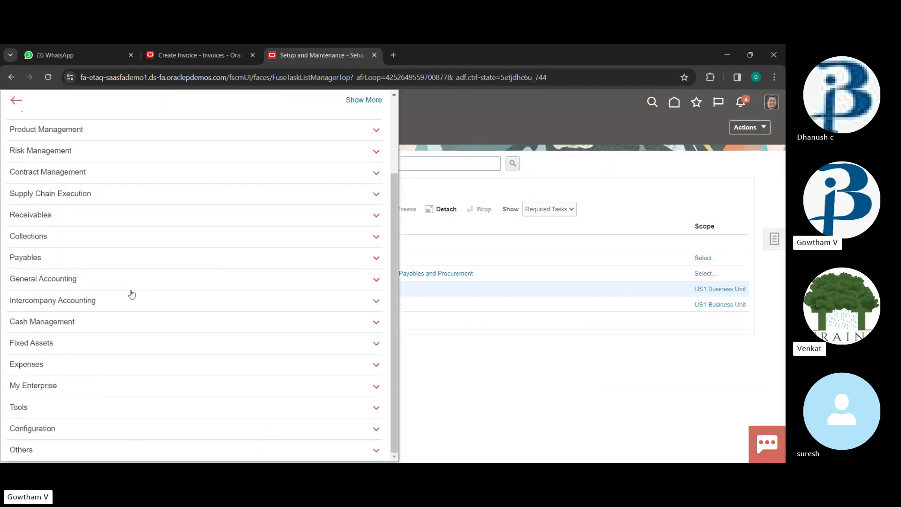
left_click(53, 407)
scroll(129, 398, "down", 2)
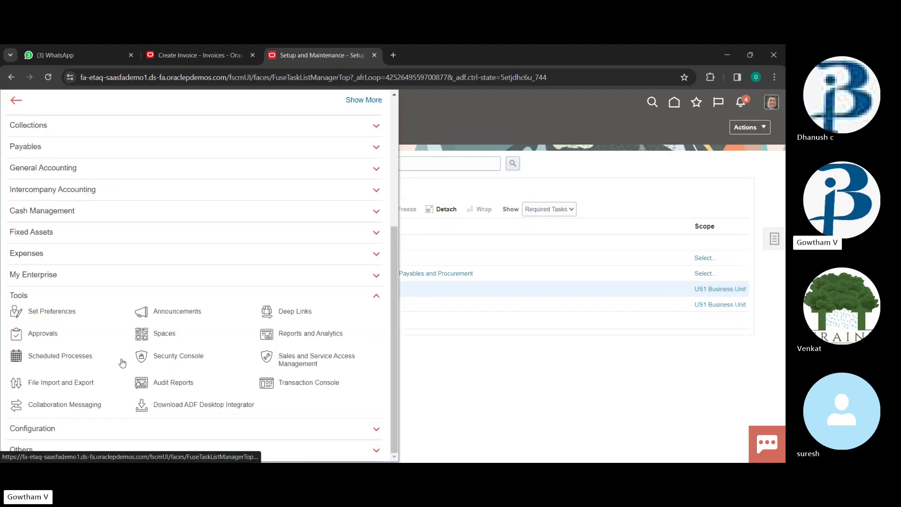
In Security Console's Users page, search the user accounts by a partial user name
left_click(179, 363)
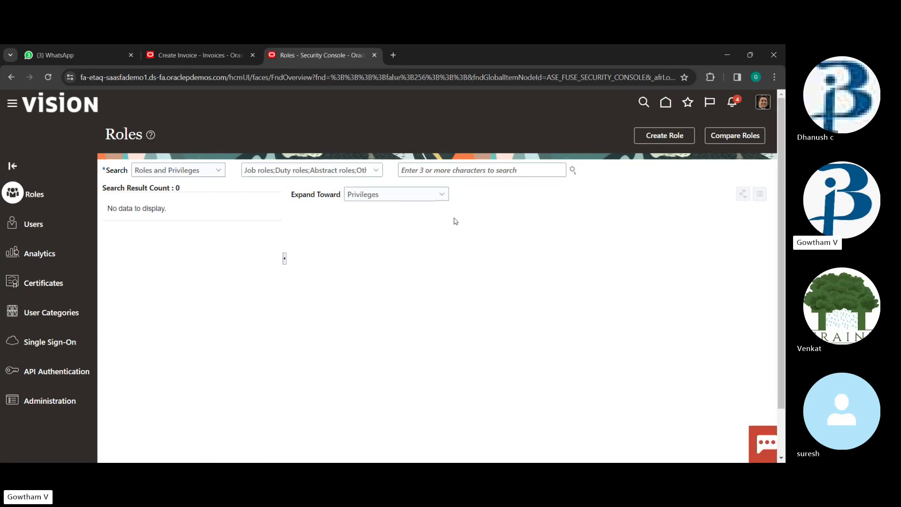
left_click(33, 224)
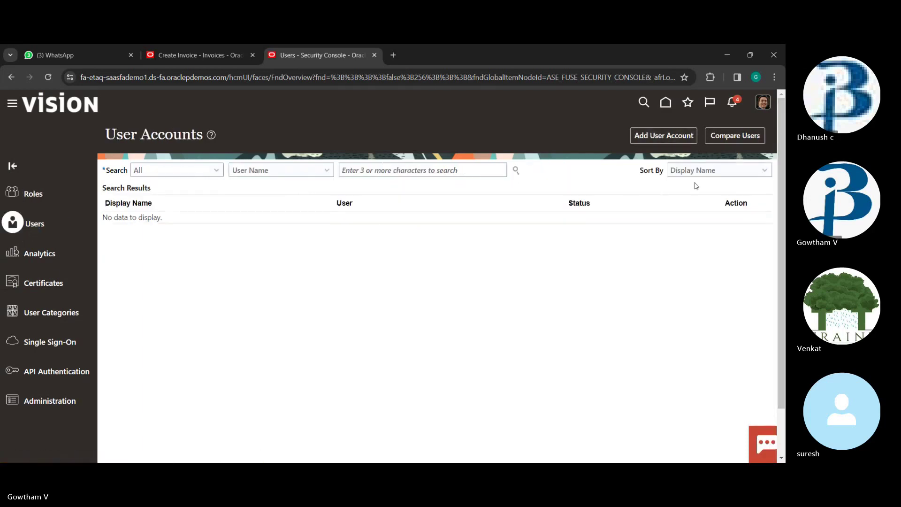
left_click(459, 172)
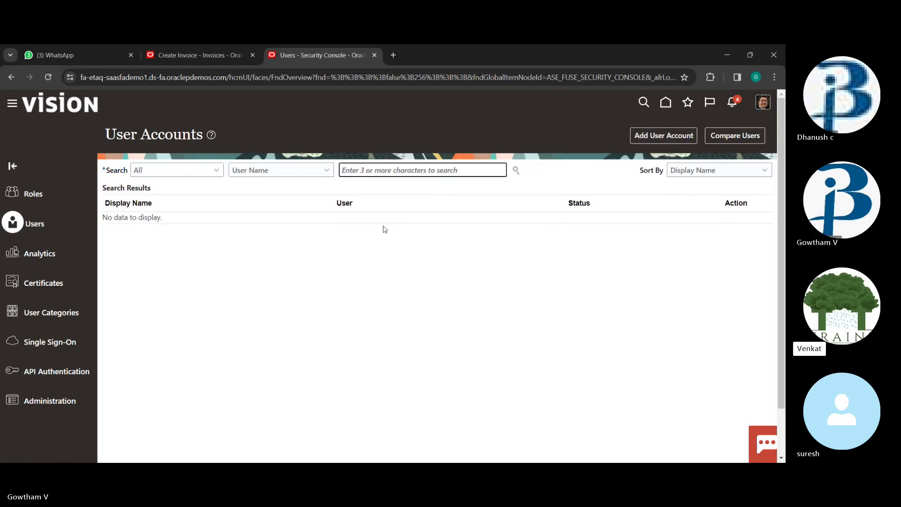
type("lee")
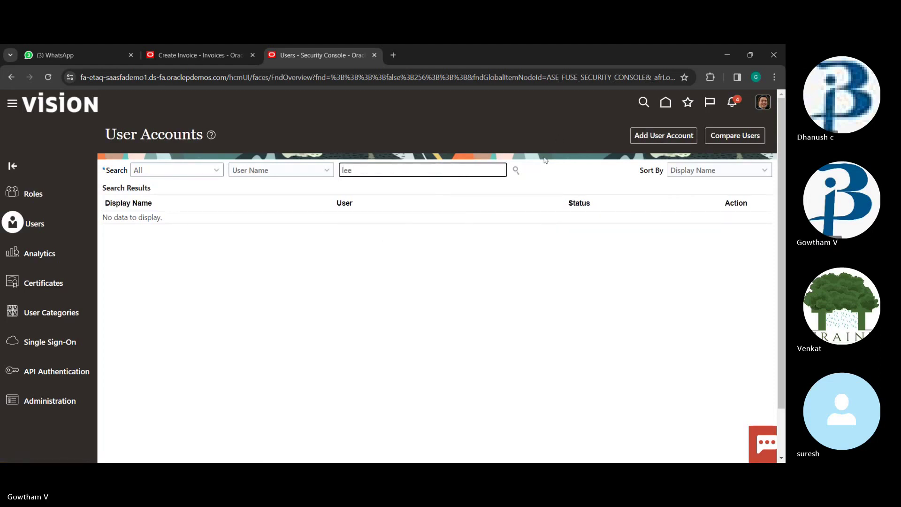
left_click(516, 171)
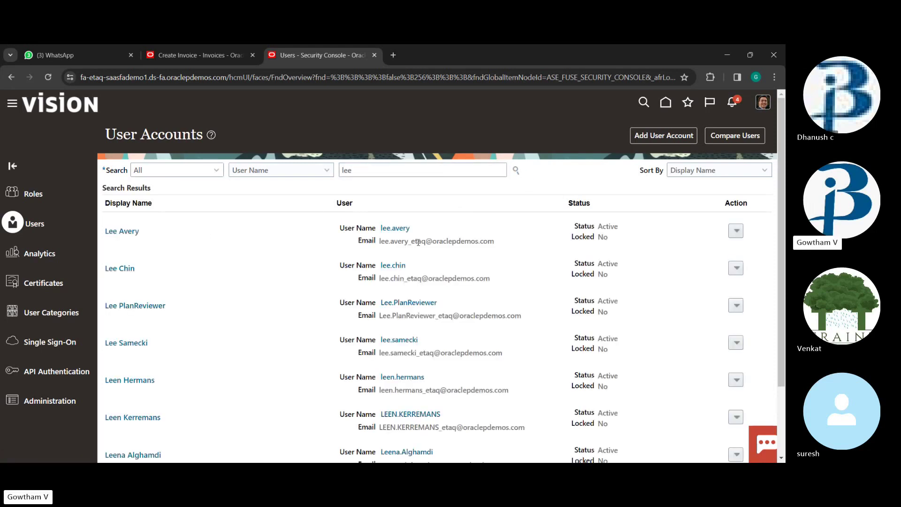
left_click(394, 228)
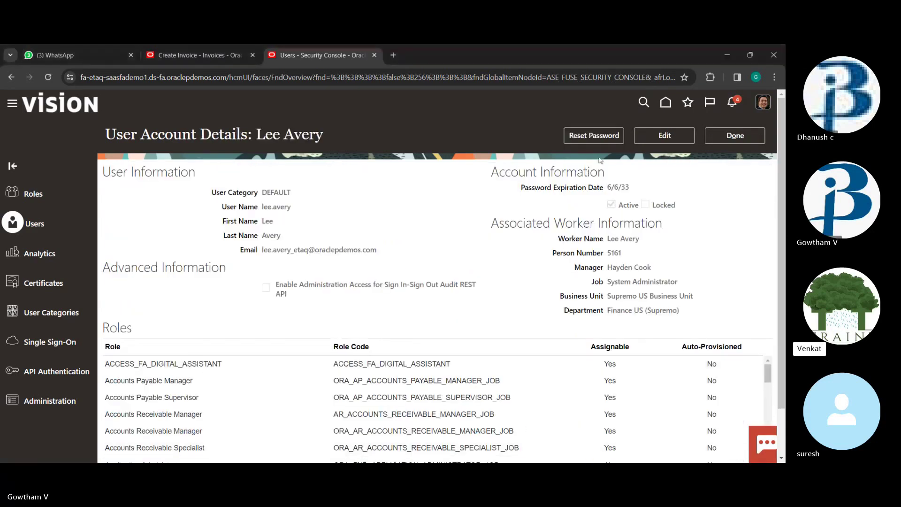
scroll(334, 350, "down", 1)
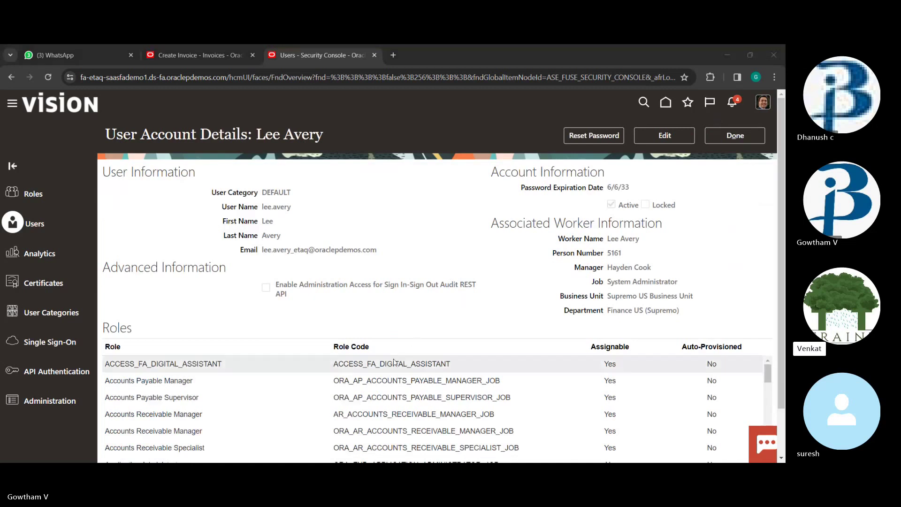
scroll(334, 351, "down", 1)
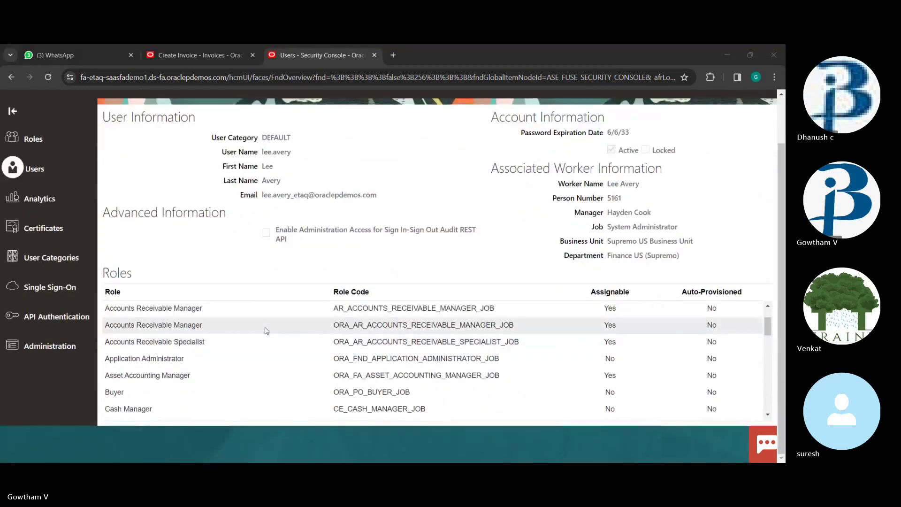
scroll(266, 331, "down", 1)
scroll(265, 331, "up", 3)
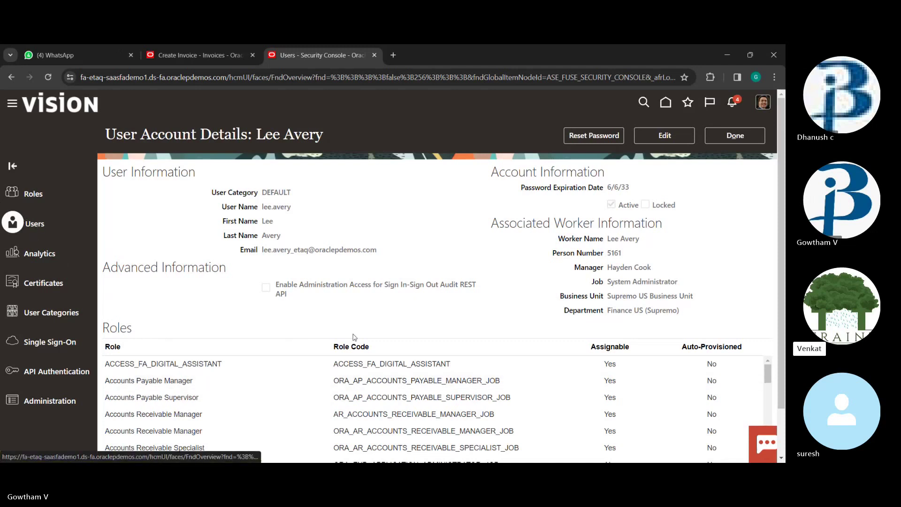
left_click(741, 139)
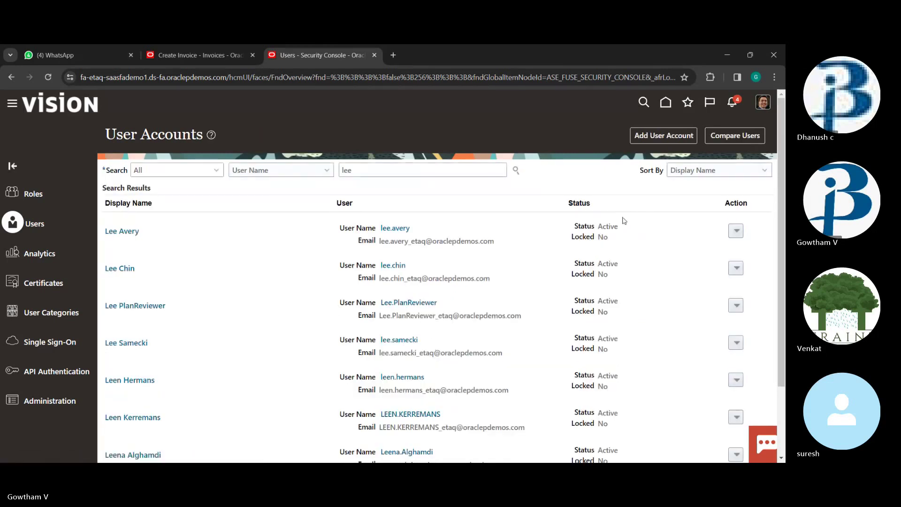
Leave the first account's actions list and switch to the Security Console Roles search page
left_click(737, 232)
left_click(737, 232)
left_click(737, 231)
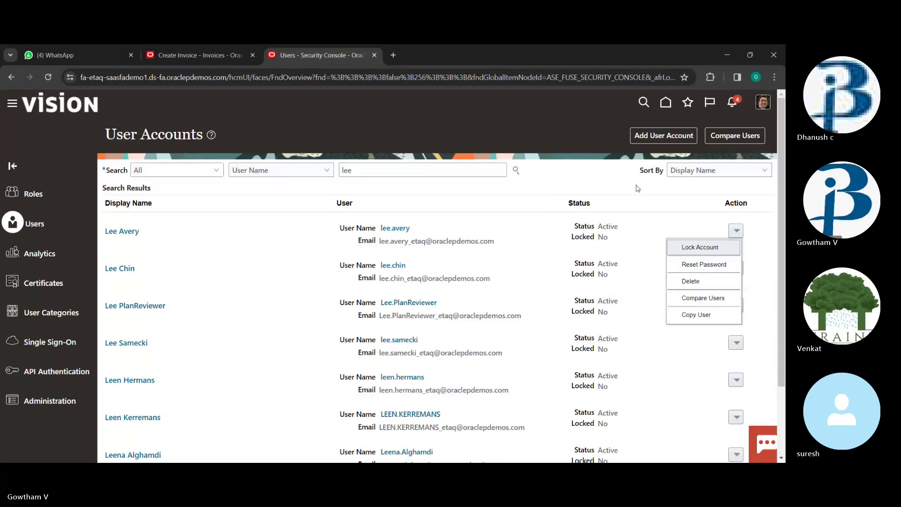
left_click(536, 195)
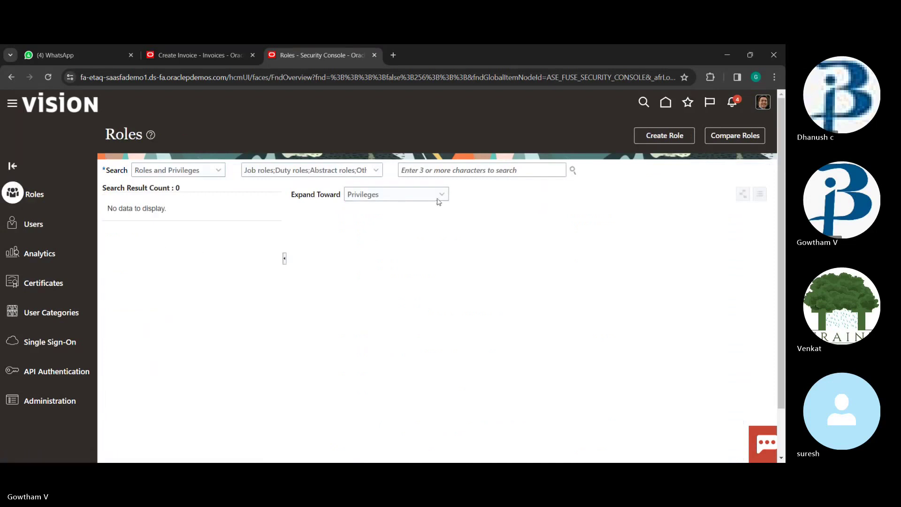
left_click(468, 174)
type("lee")
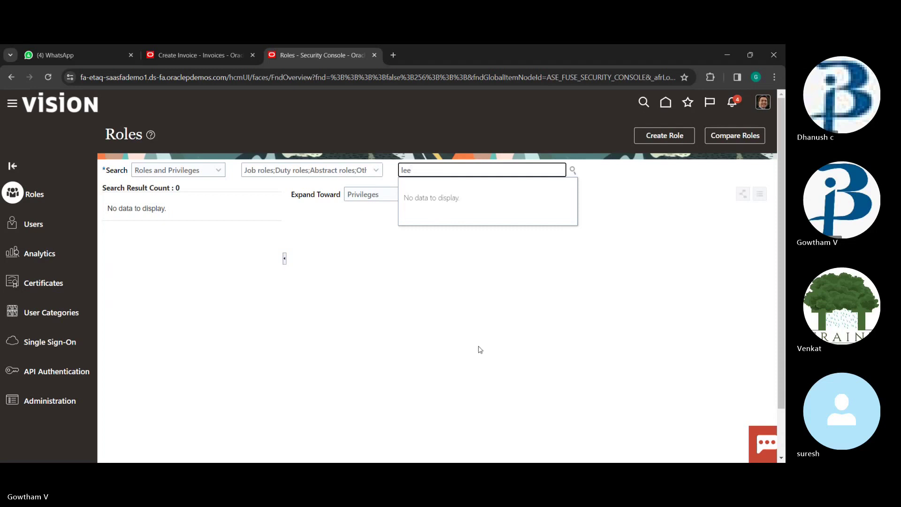
key("BackSpace")
key("BackSpace")
key("BackSpace")
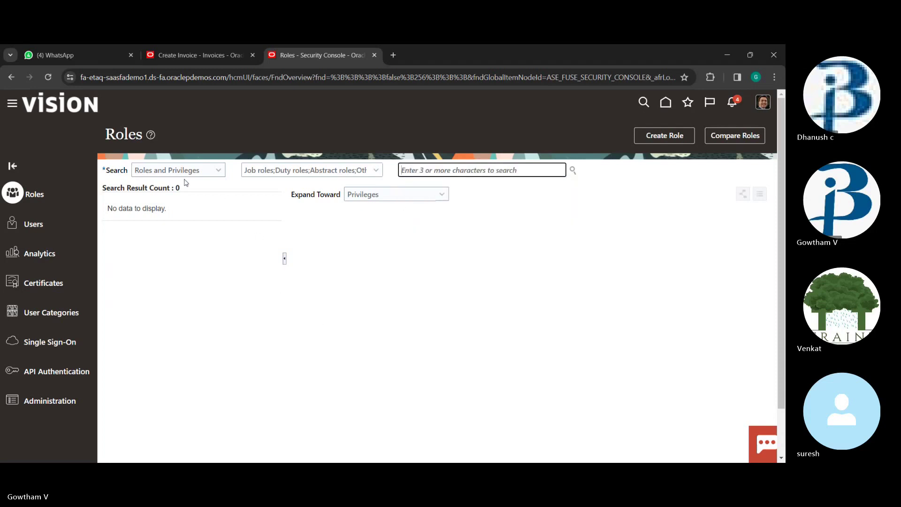
left_click(207, 173)
left_click(206, 255)
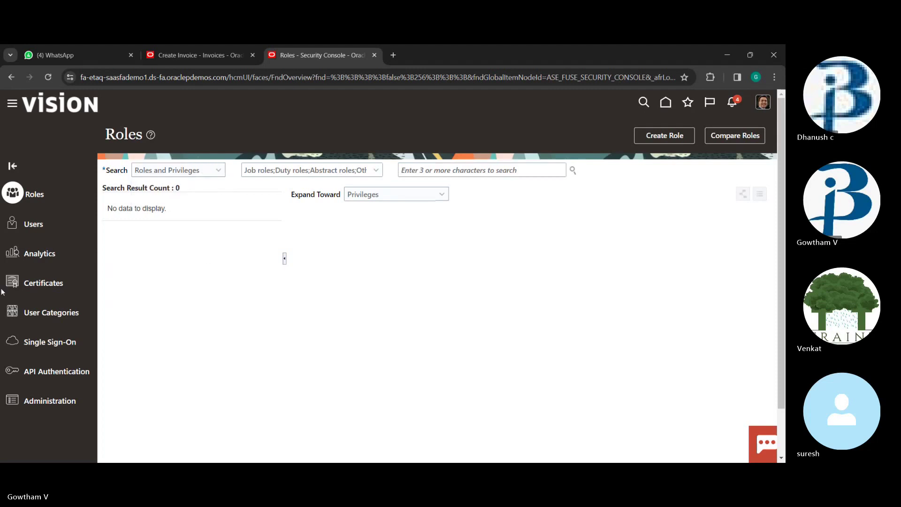
Find the forwarded Oracle instance link in a WhatsApp chat and open its sign-in page
left_click(71, 56)
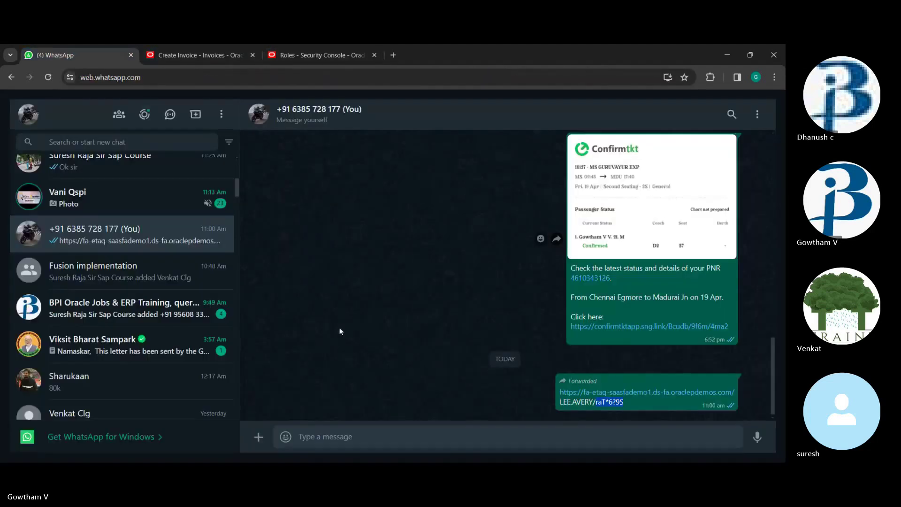
scroll(108, 238, "up", 1)
scroll(108, 238, "up", 1)
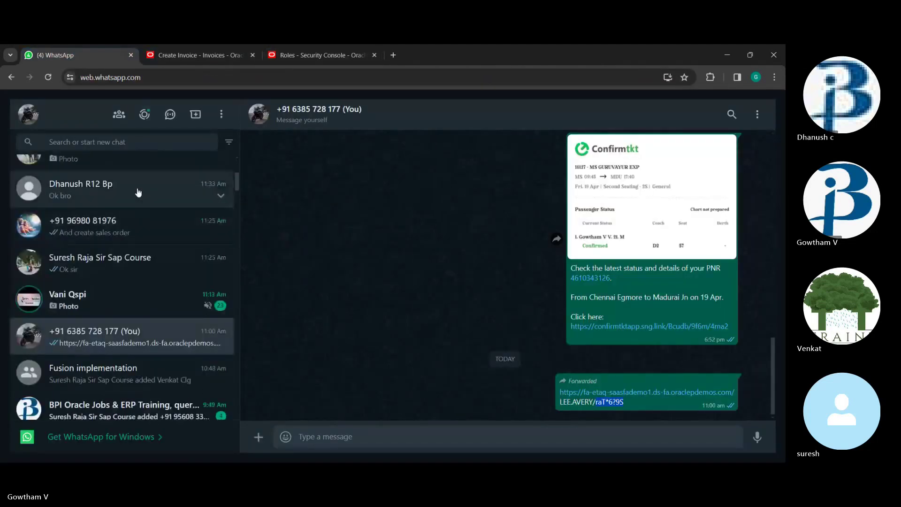
left_click(136, 190)
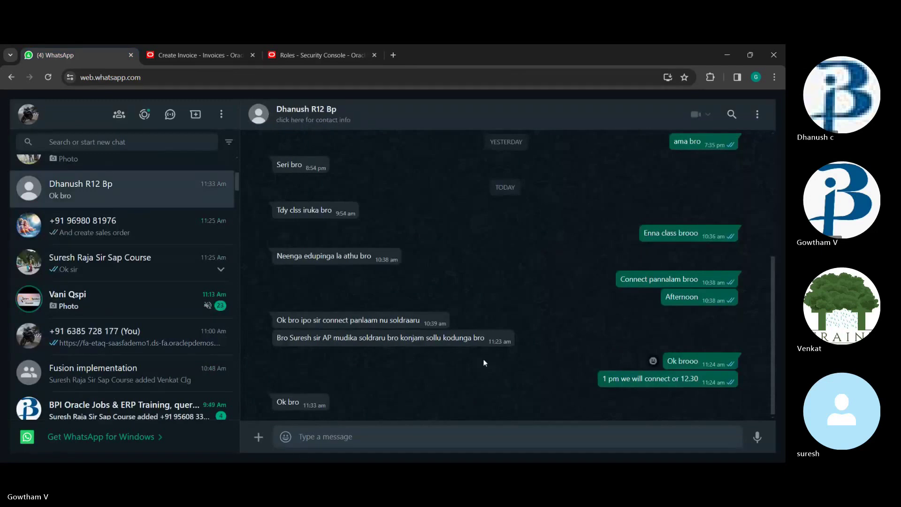
scroll(485, 363, "up", 8)
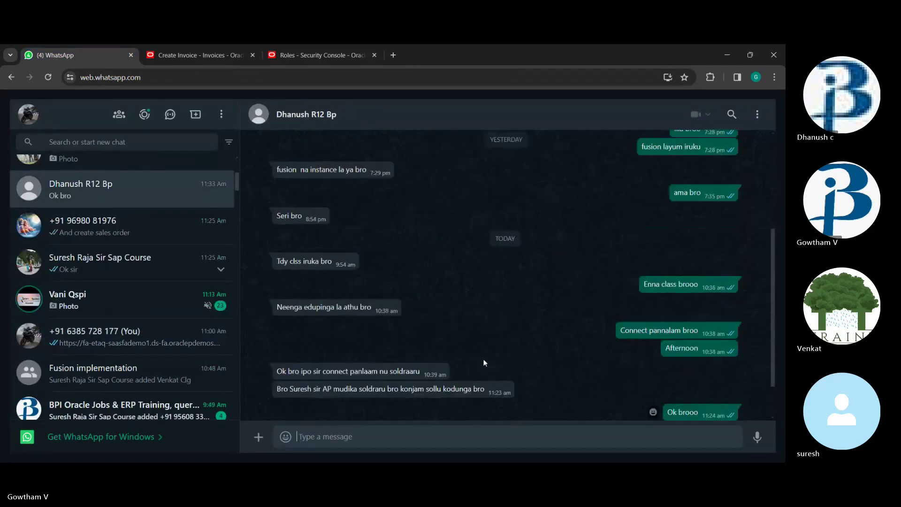
scroll(484, 363, "up", 1)
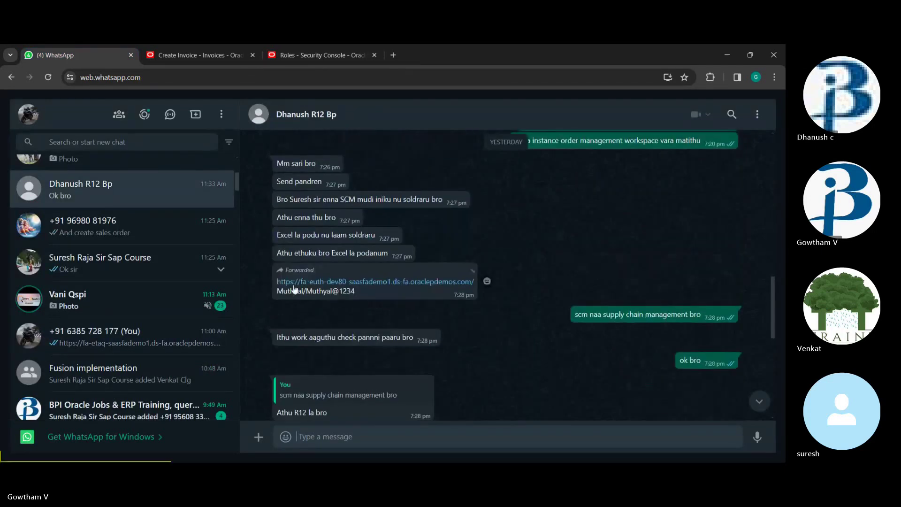
left_click(315, 288)
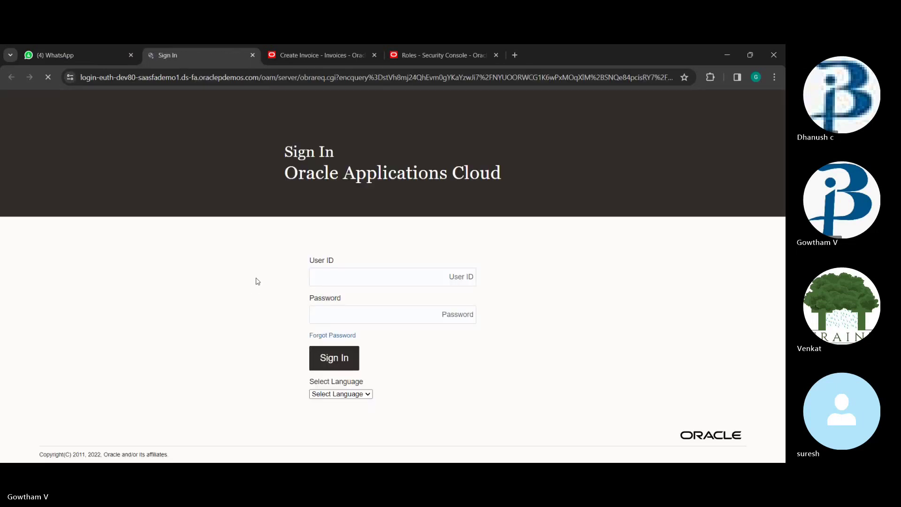
Enter the provided user ID and password on the Oracle sign-in page and sign in
type("Muthyal")
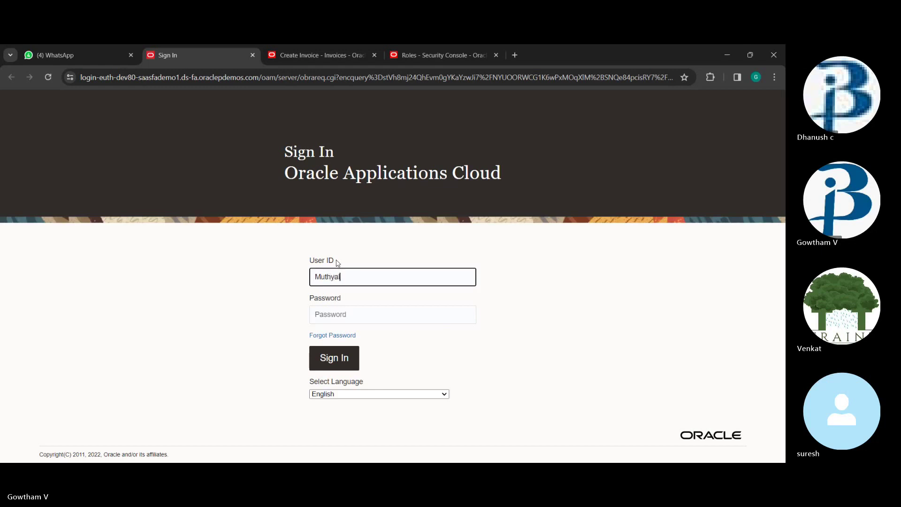
type("M")
left_click(334, 320)
type("W")
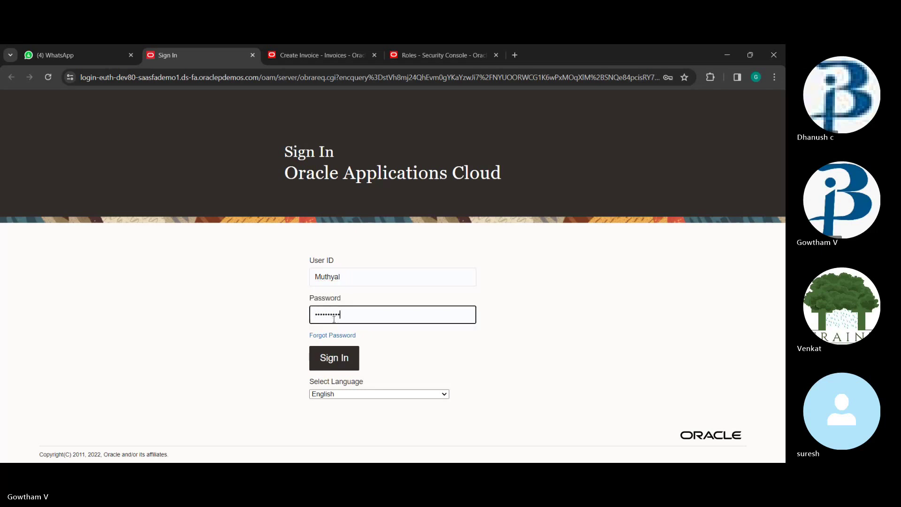
left_click(334, 358)
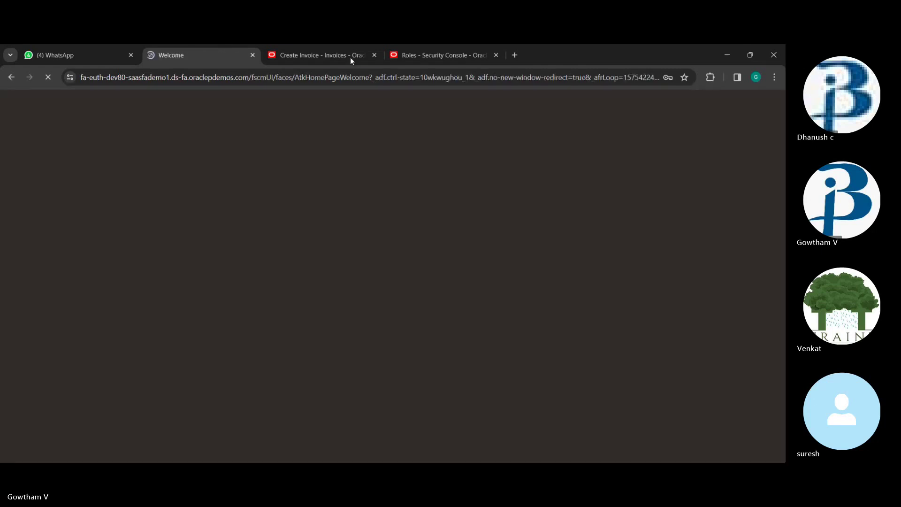
Close the old Security Console and Welcome tabs, then reopen the Oracle instance from the shared link
left_click(495, 55)
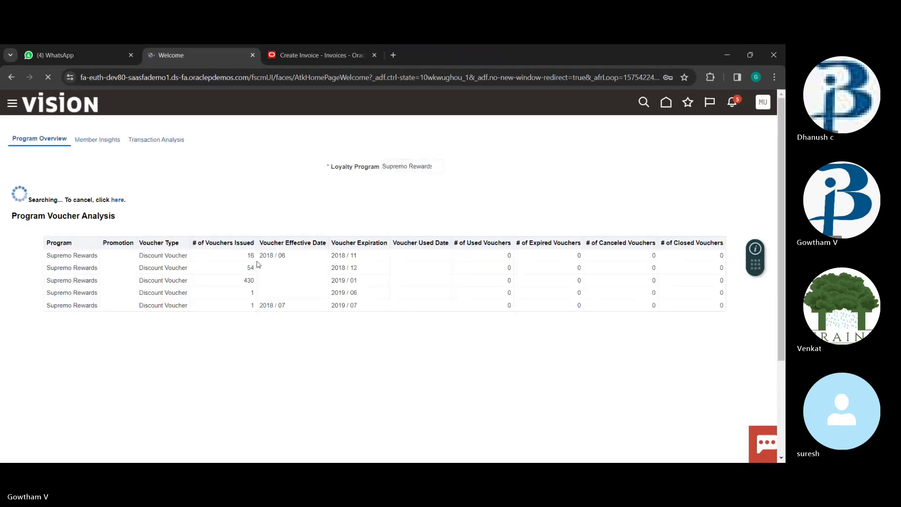
left_click(681, 101)
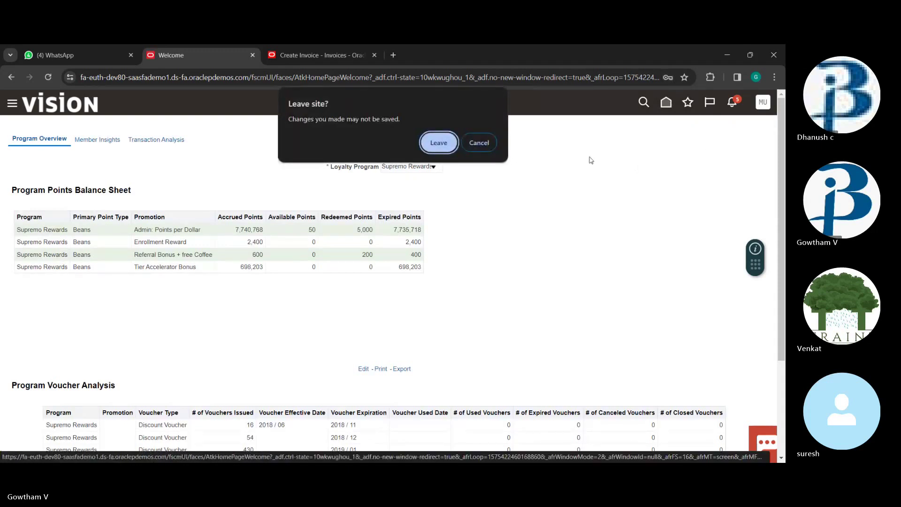
left_click(495, 143)
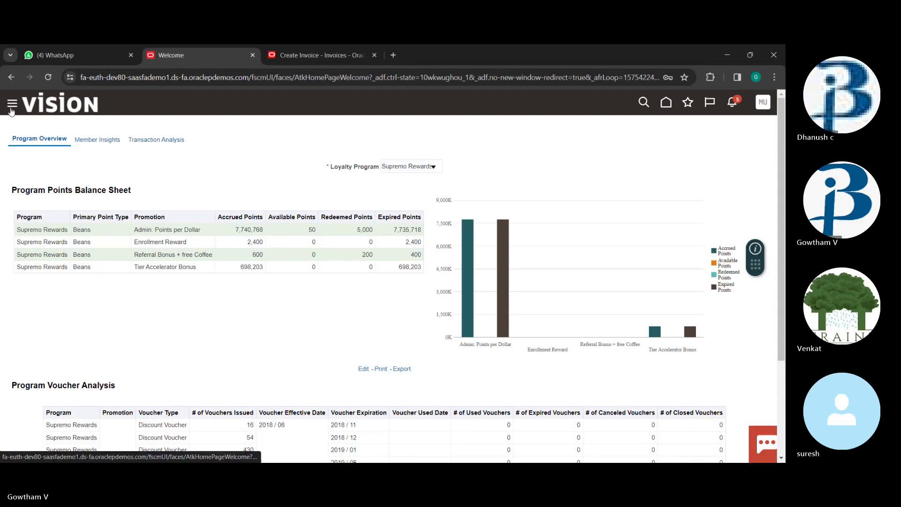
left_click(252, 56)
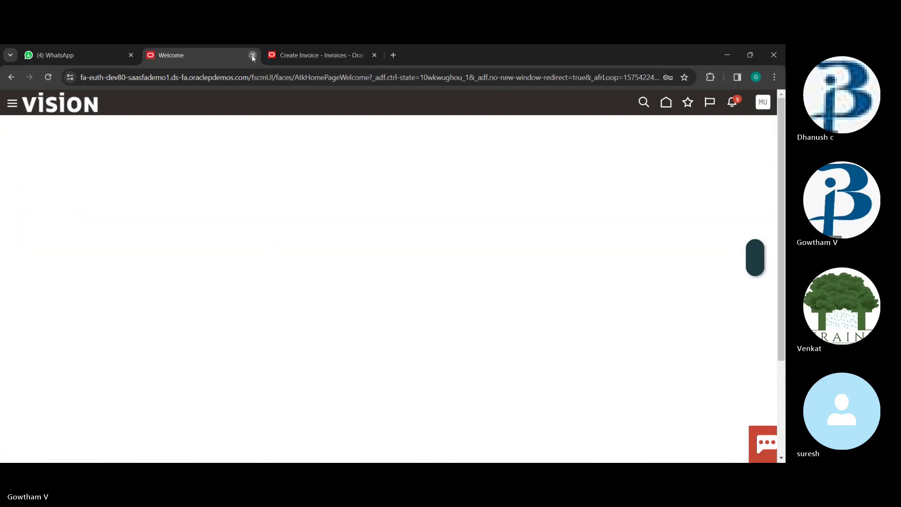
left_click(361, 280)
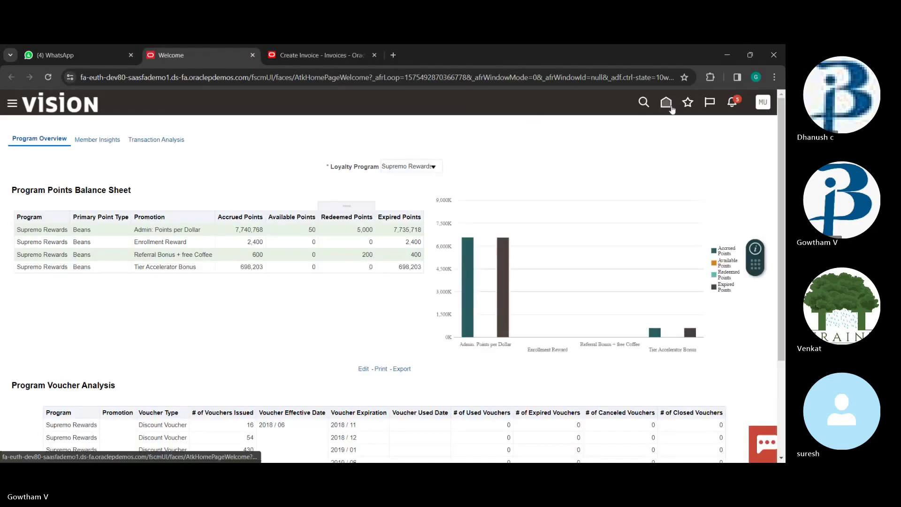
Reach Setup and Maintenance through the Navigator's My Enterprise group
left_click(13, 104)
scroll(71, 269, "down", 5)
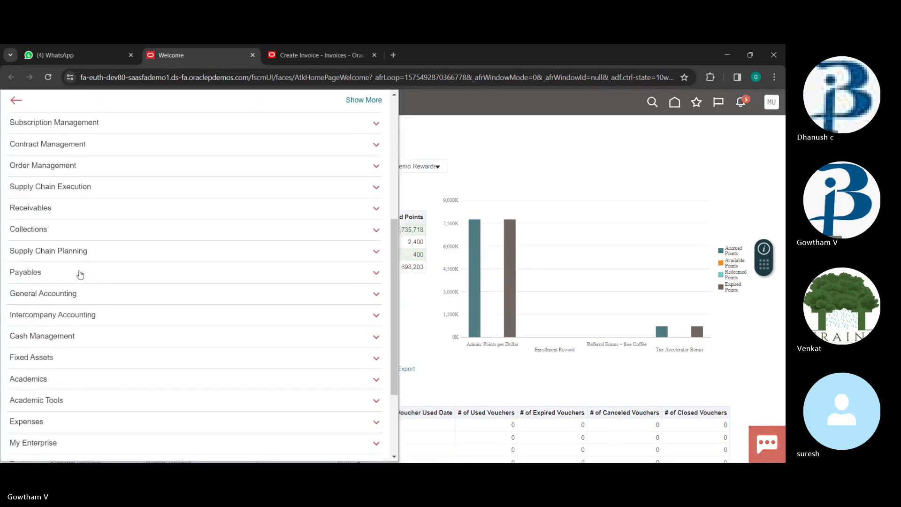
scroll(113, 276, "down", 3)
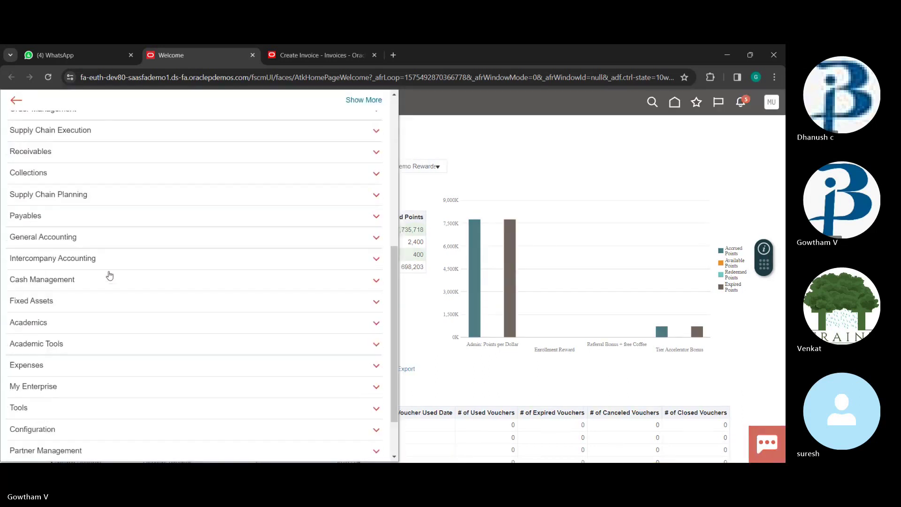
left_click(105, 340)
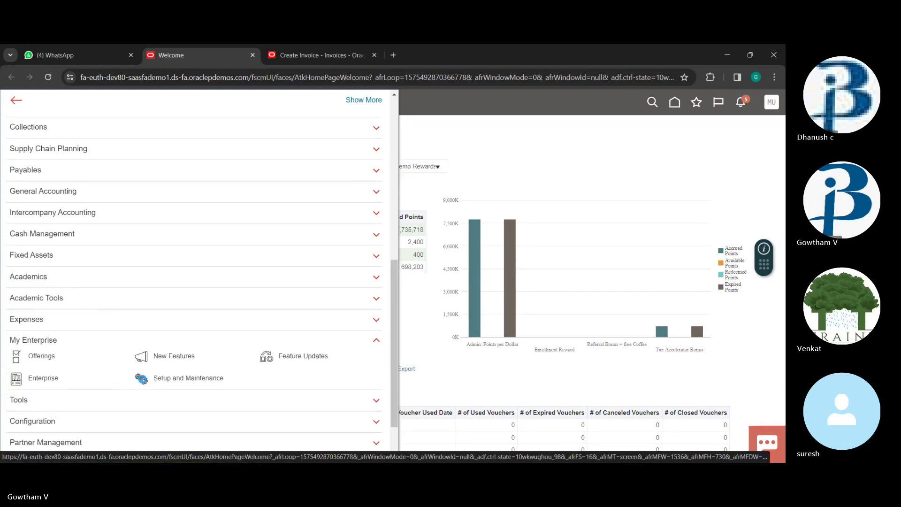
left_click(142, 379)
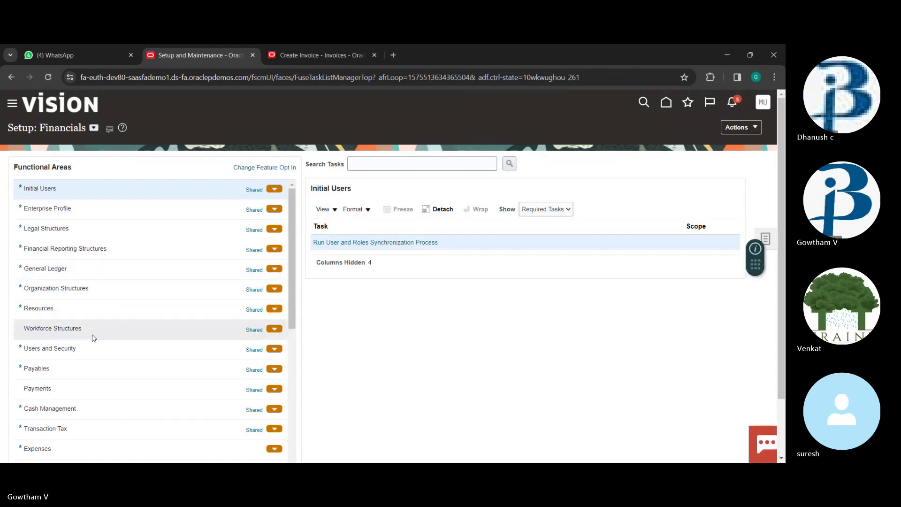
Scope Payables' Manage Invoice Options to US1 Business Unit, found by searching us1
left_click(94, 369)
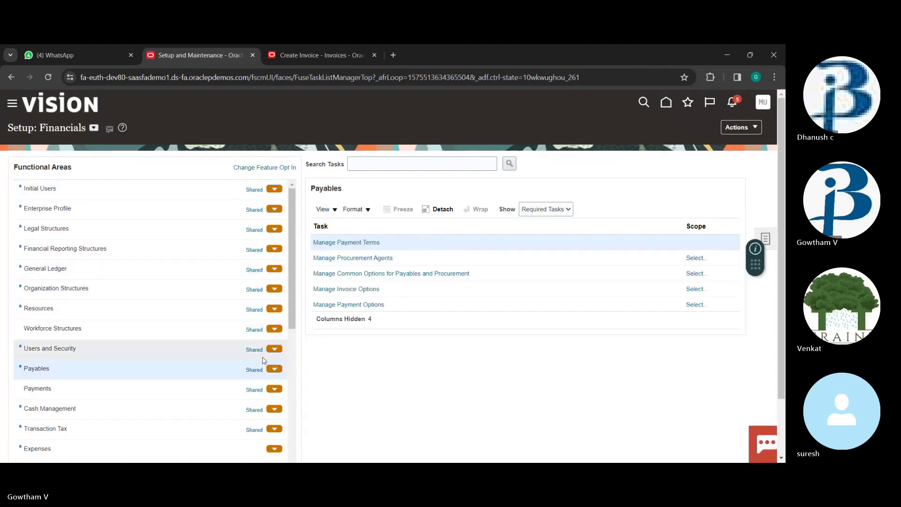
left_click(351, 289)
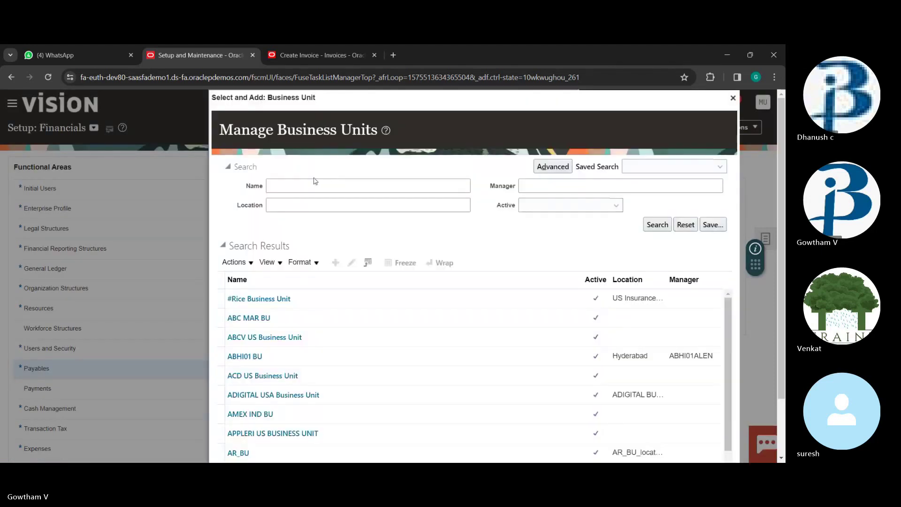
left_click(315, 186)
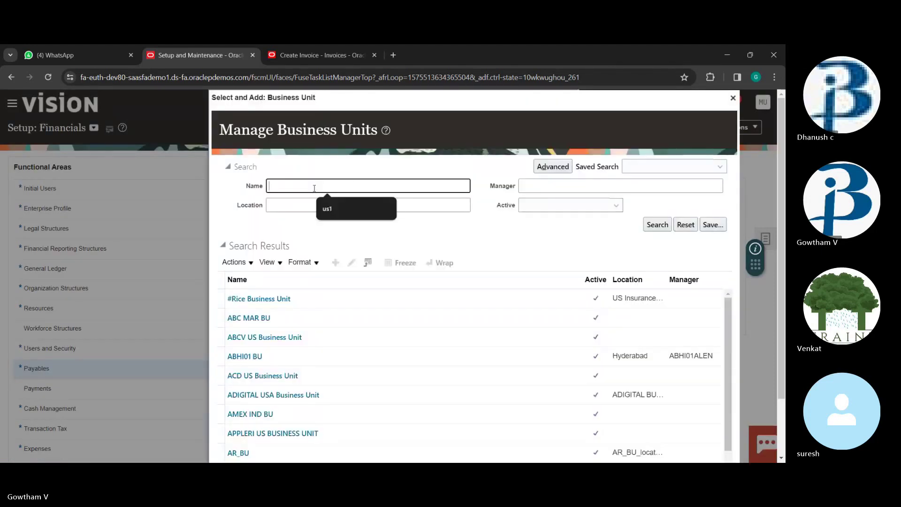
left_click(327, 209)
left_click(659, 224)
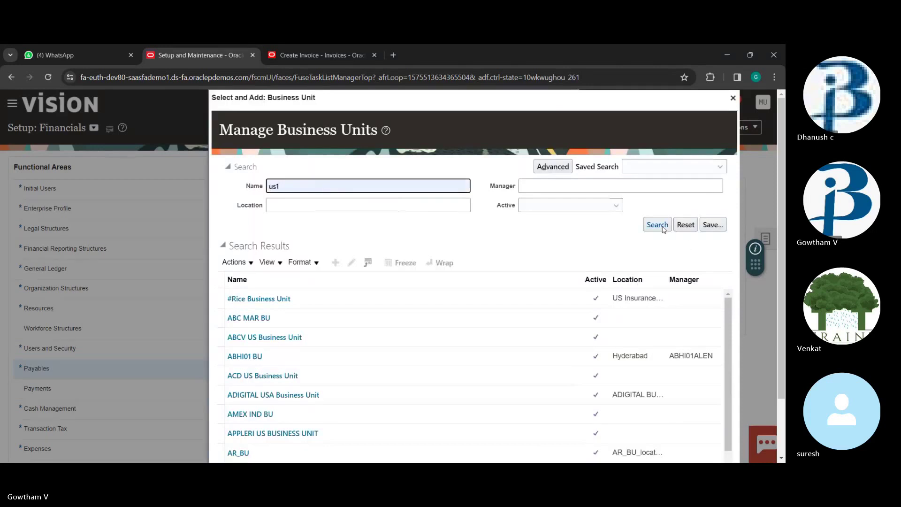
left_click(359, 321)
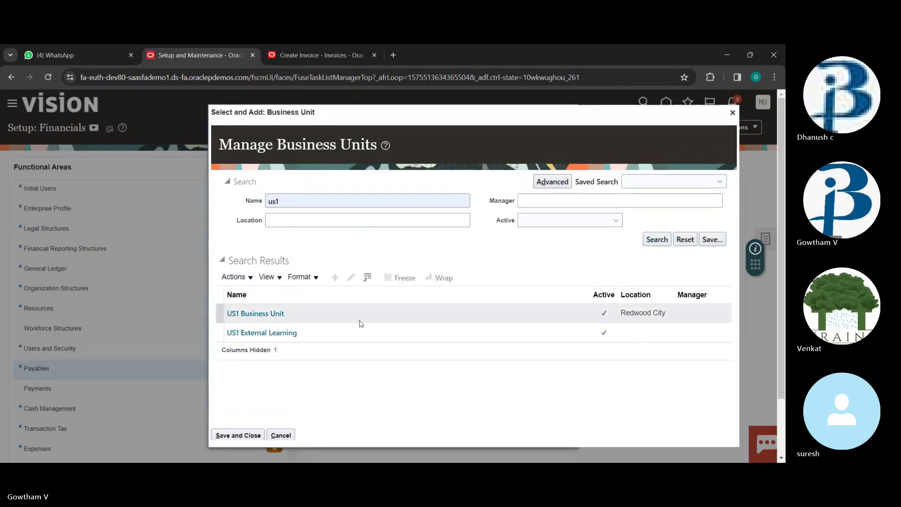
left_click(250, 436)
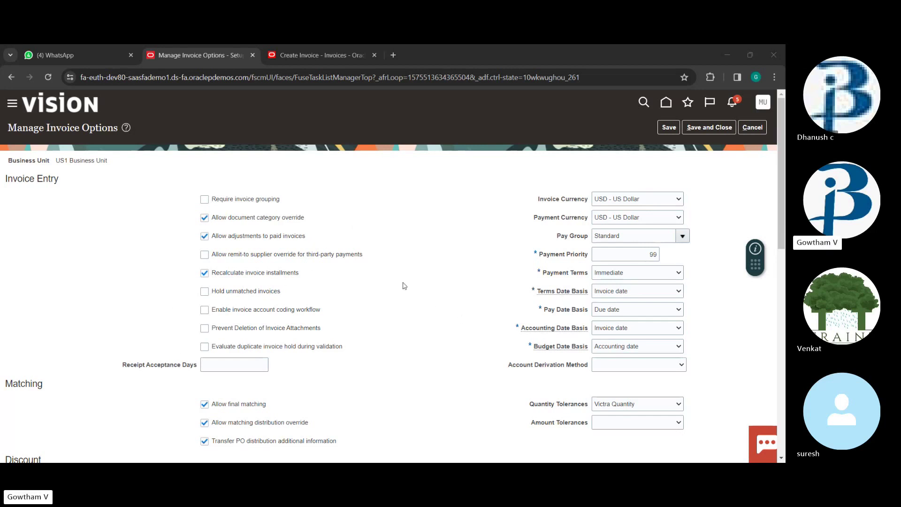
Review the US1 invoice entry, matching and approval options, then save and close them
scroll(403, 285, "down", 2)
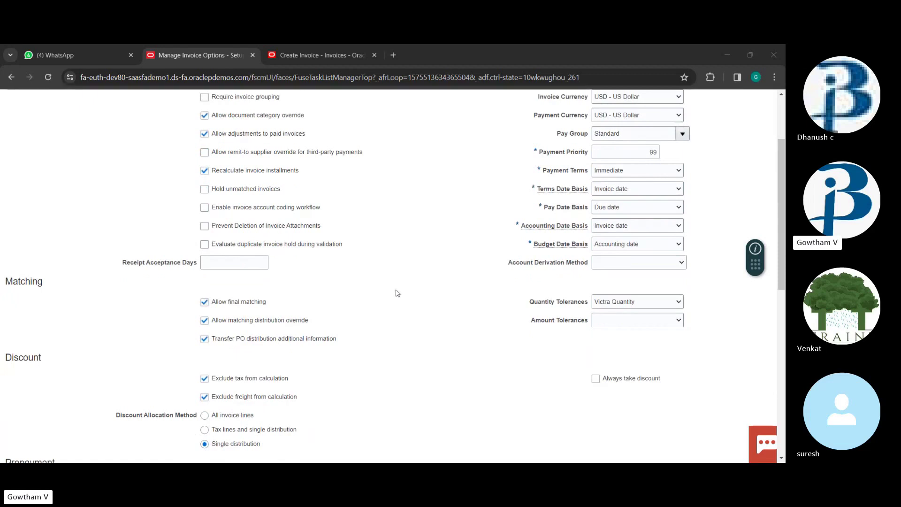
scroll(412, 287, "down", 1)
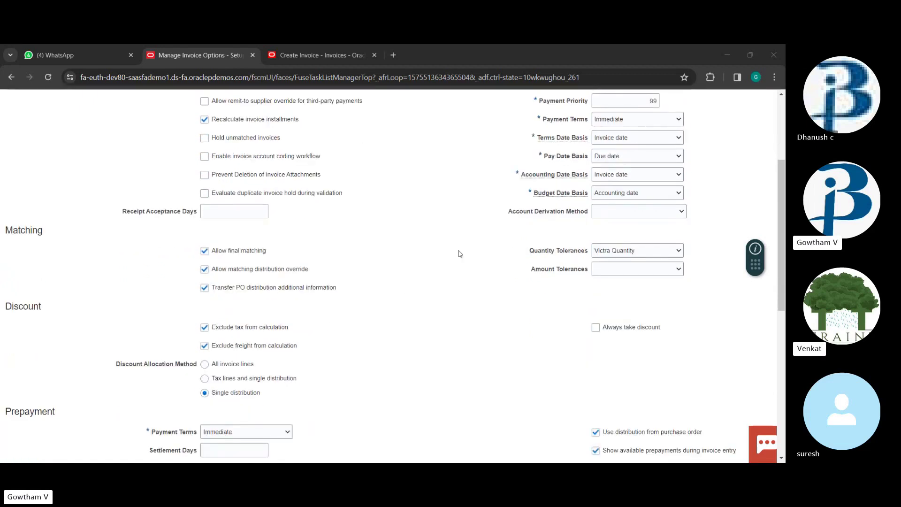
scroll(344, 261, "down", 5)
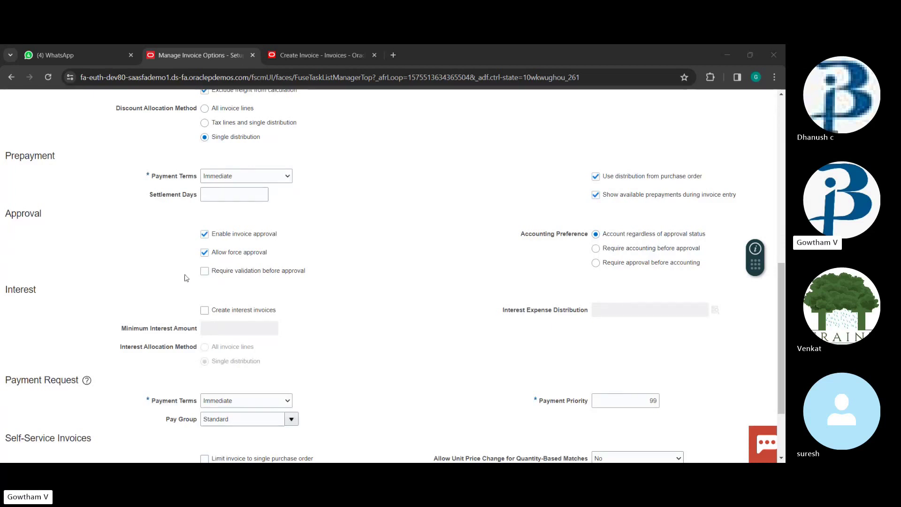
left_click(204, 242)
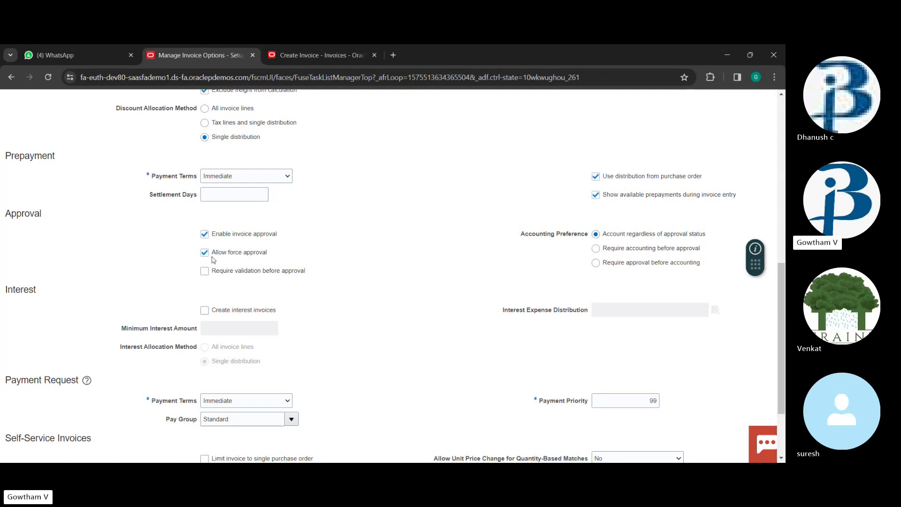
scroll(341, 261, "up", 6)
scroll(345, 264, "down", 8)
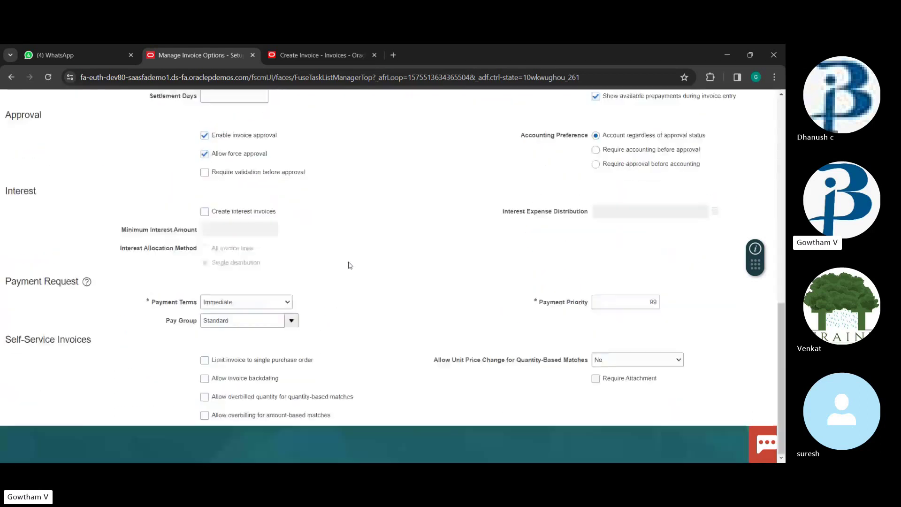
scroll(388, 255, "up", 10)
left_click(704, 128)
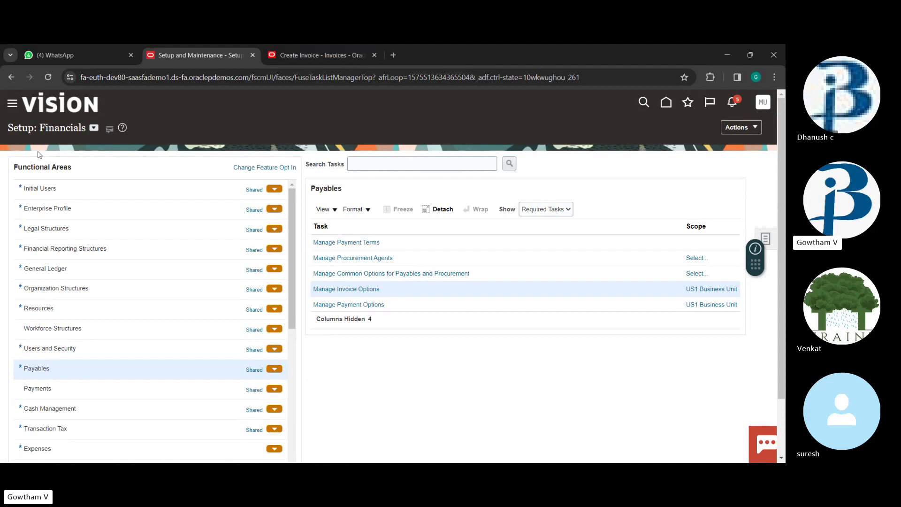
Go back to the home page, switch to the Payables area and open the Invoices workbench
left_click(666, 102)
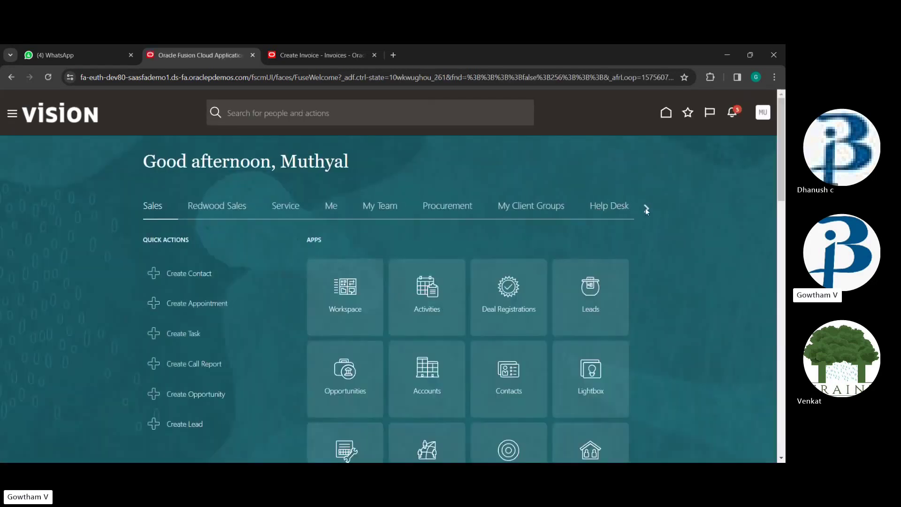
left_click(646, 207)
left_click(647, 207)
left_click(646, 207)
left_click(646, 208)
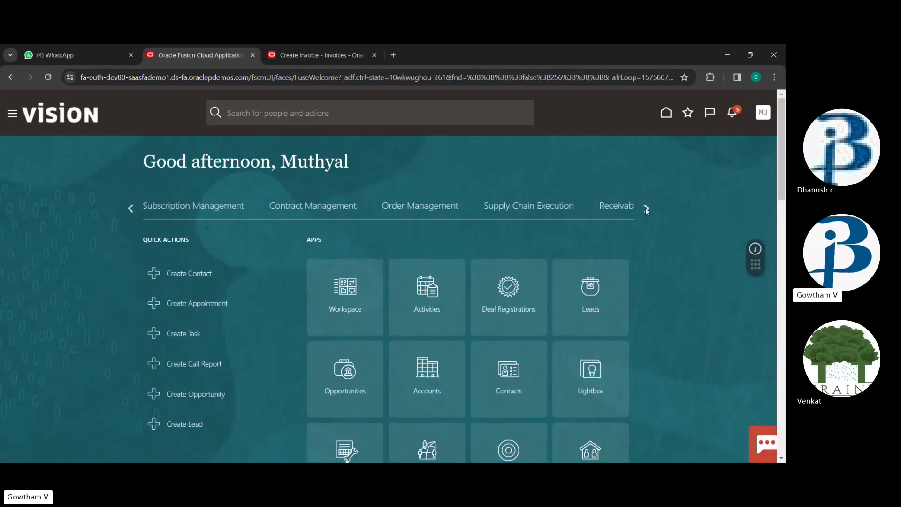
left_click(646, 207)
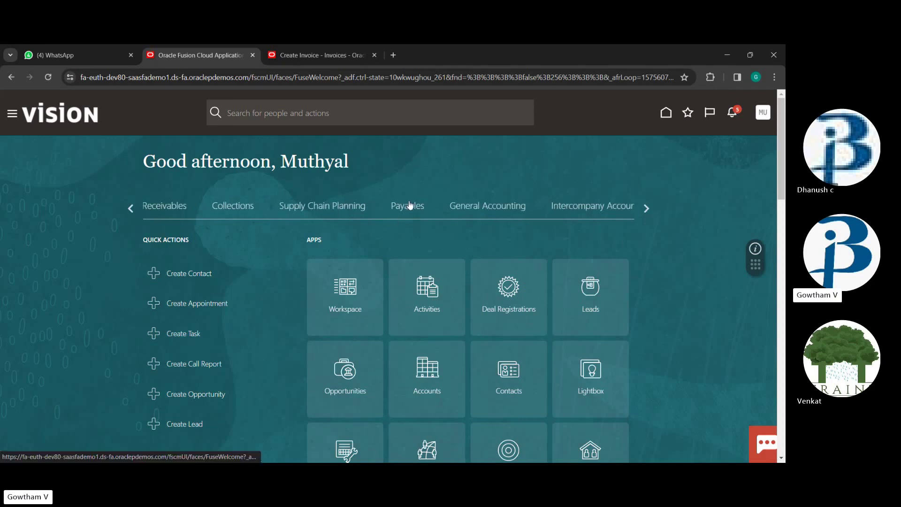
left_click(409, 207)
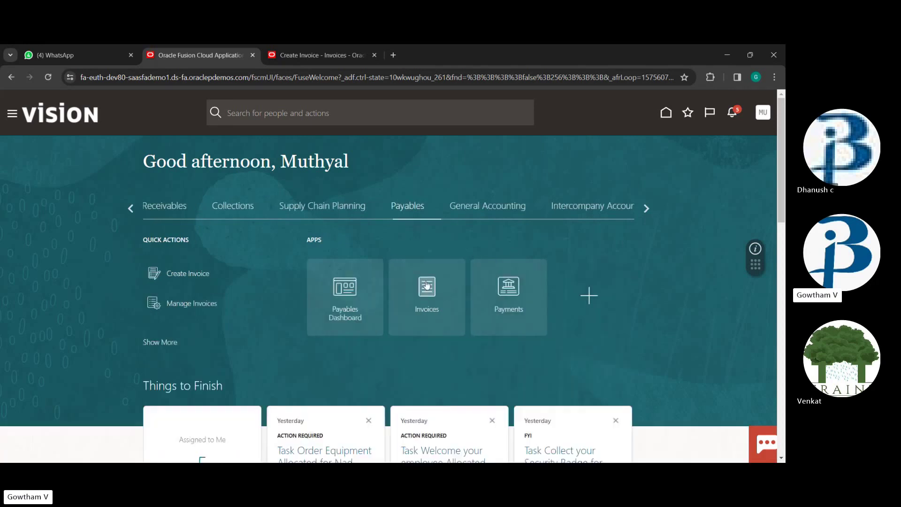
left_click(427, 286)
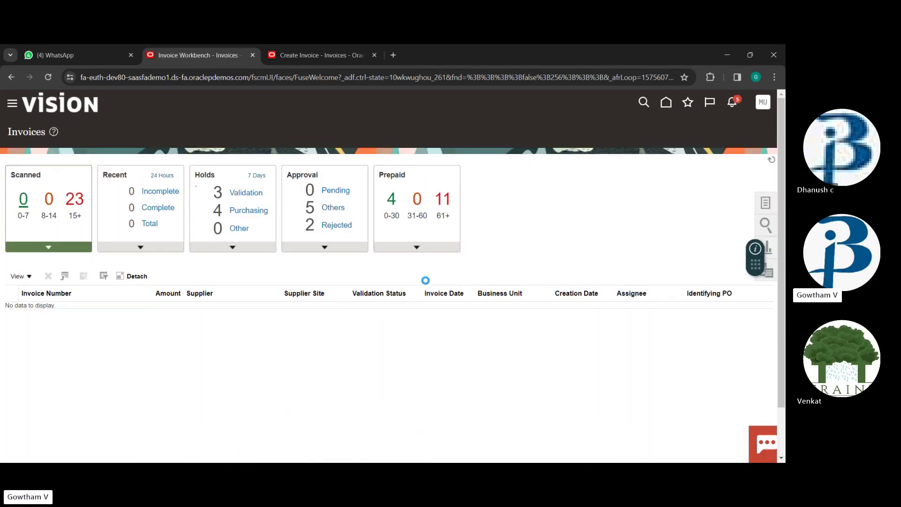
Choose Create Invoice from the workbench Tasks panel and place the cursor in Business Unit
left_click(765, 204)
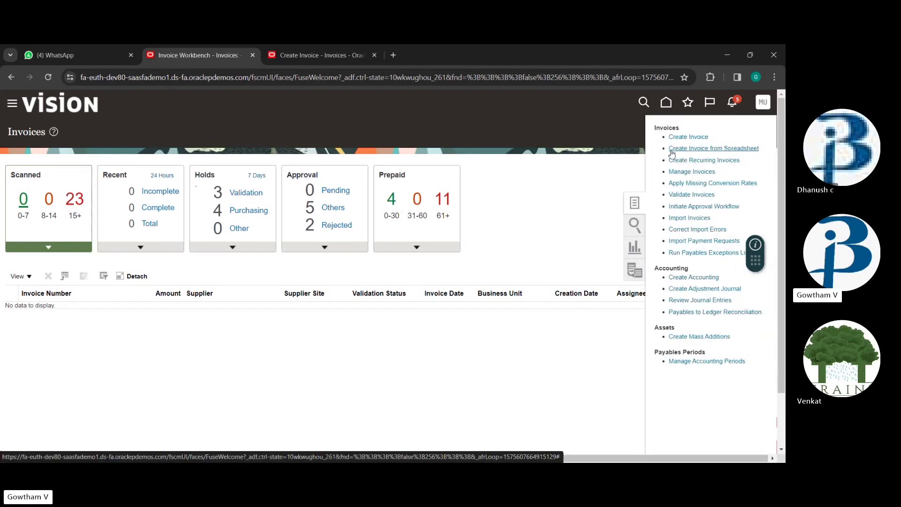
left_click(680, 137)
left_click(174, 213)
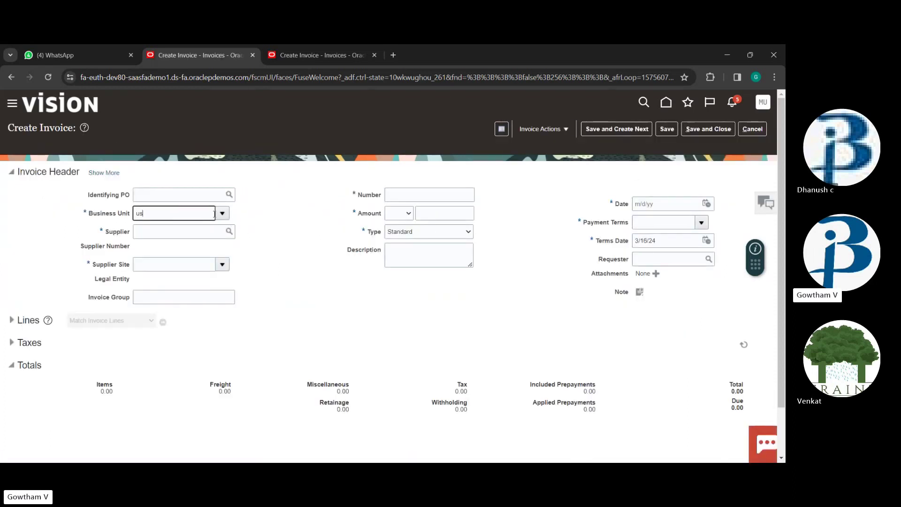
Set the invoice's business unit to US1 Business Unit and supplier to Advanced Corp
type("us1")
left_click(160, 232)
left_click(172, 236)
type("adv")
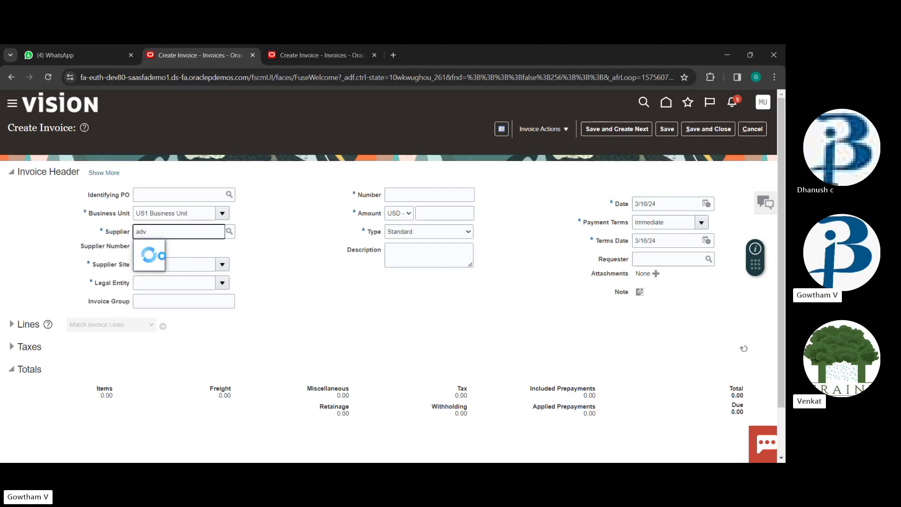
left_click(159, 246)
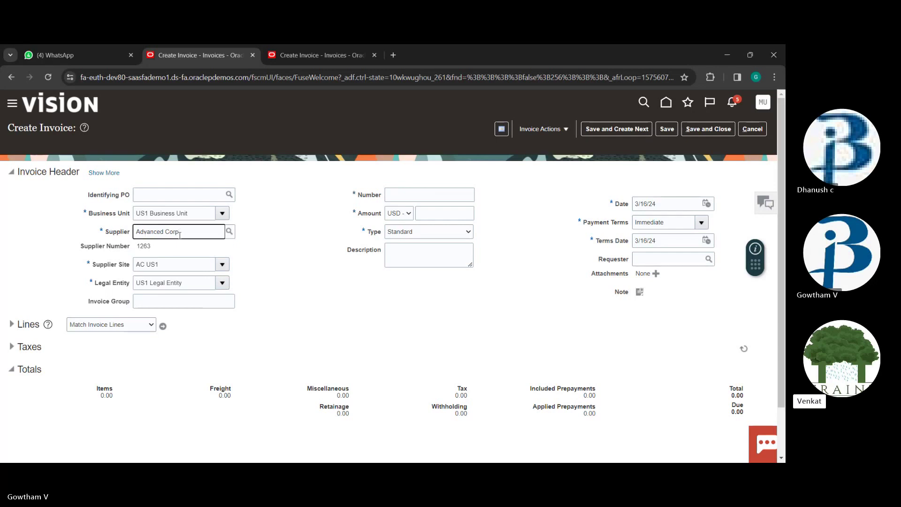
Enter invoice number 1234 and amount 10,000.00, then expand the Lines section
left_click(397, 194)
type("1234")
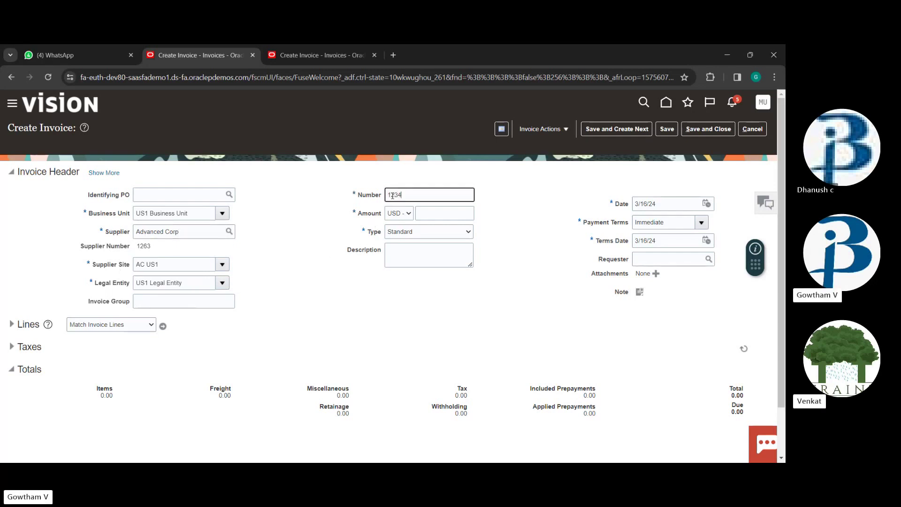
left_click(456, 211)
type("1")
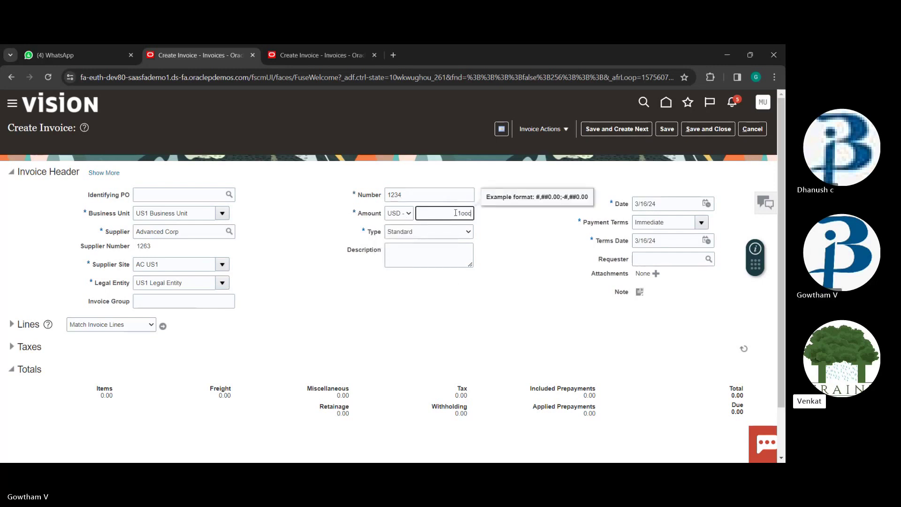
type("000")
key("Tab")
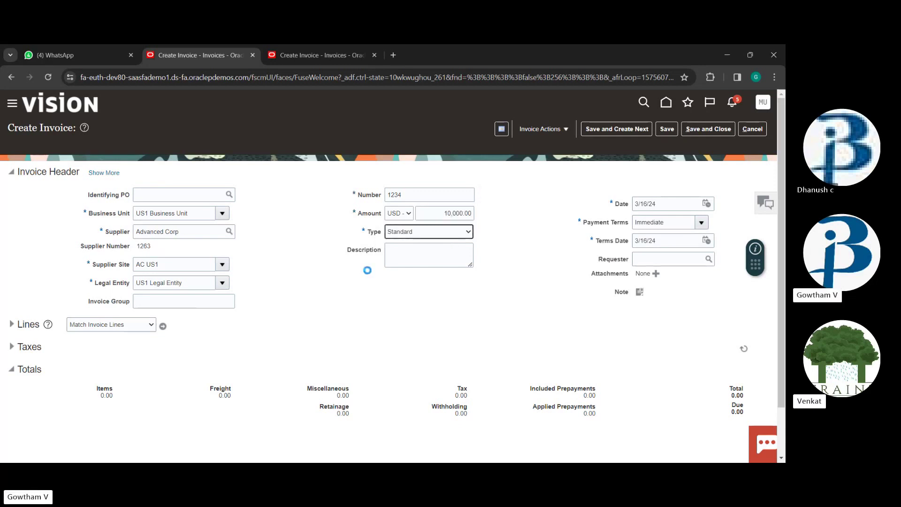
scroll(367, 270, "down", 2)
left_click(11, 268)
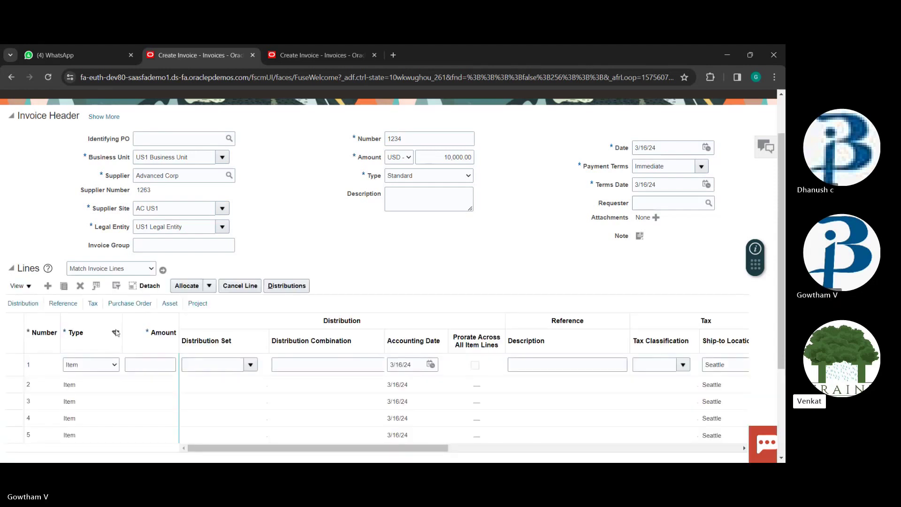
Give line 1 an amount of 10,000.00 and open its Distribution Combination segment picker
left_click(116, 366)
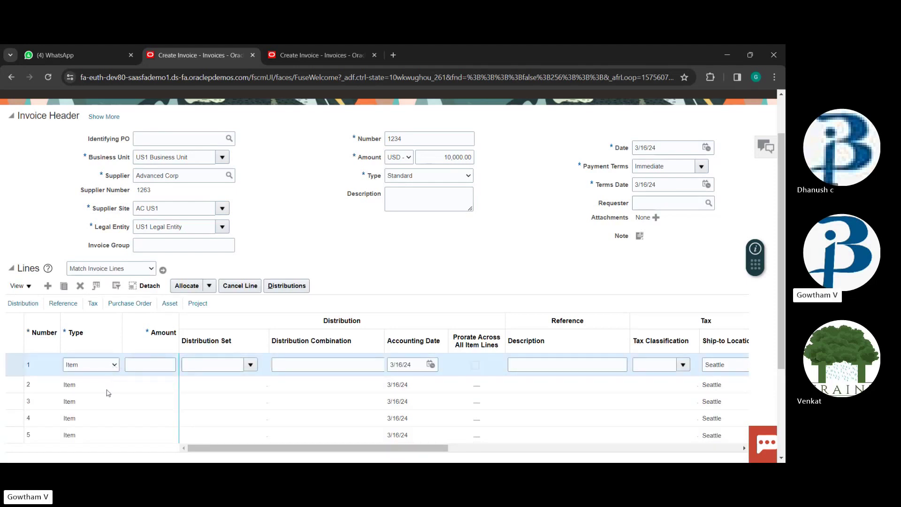
left_click(168, 365)
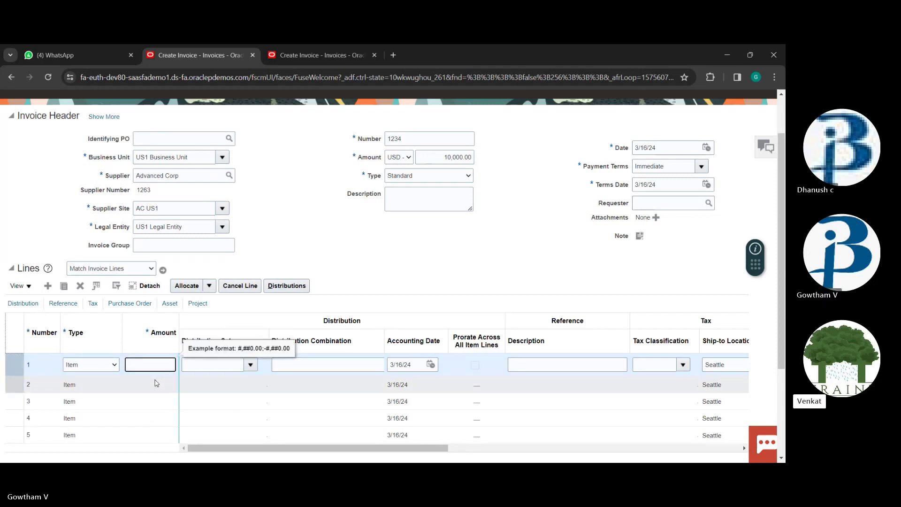
type("10000")
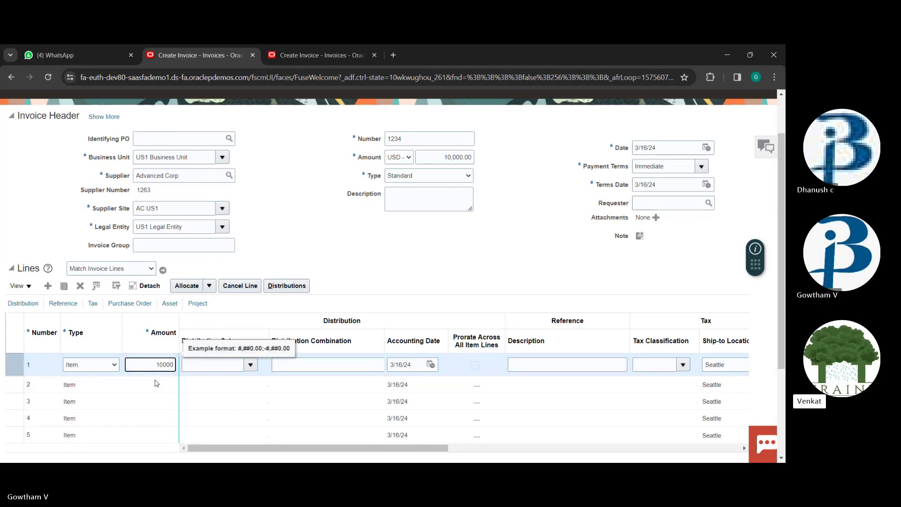
key("Tab")
key("Tab")
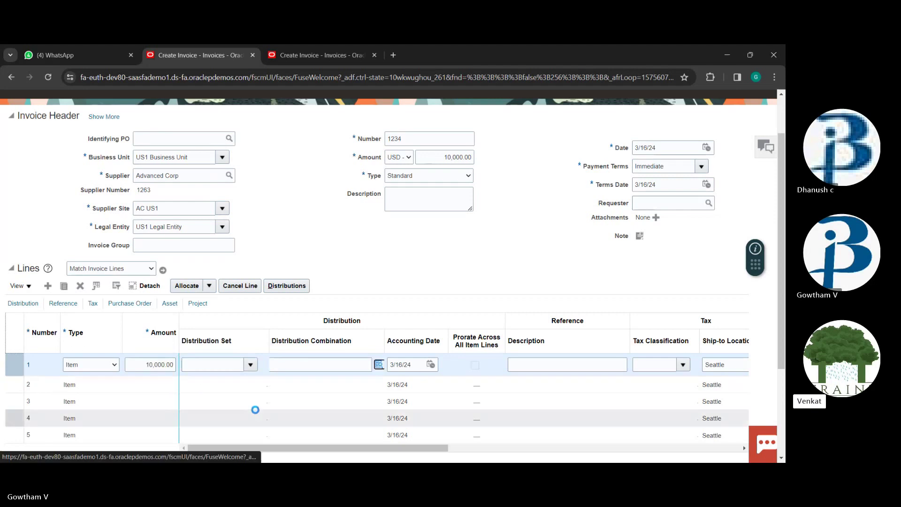
left_click(378, 365)
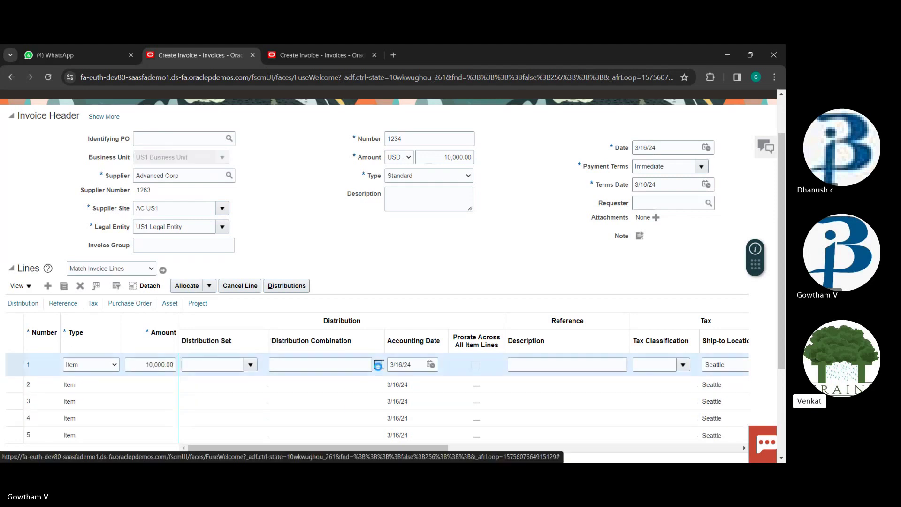
right_click(381, 335)
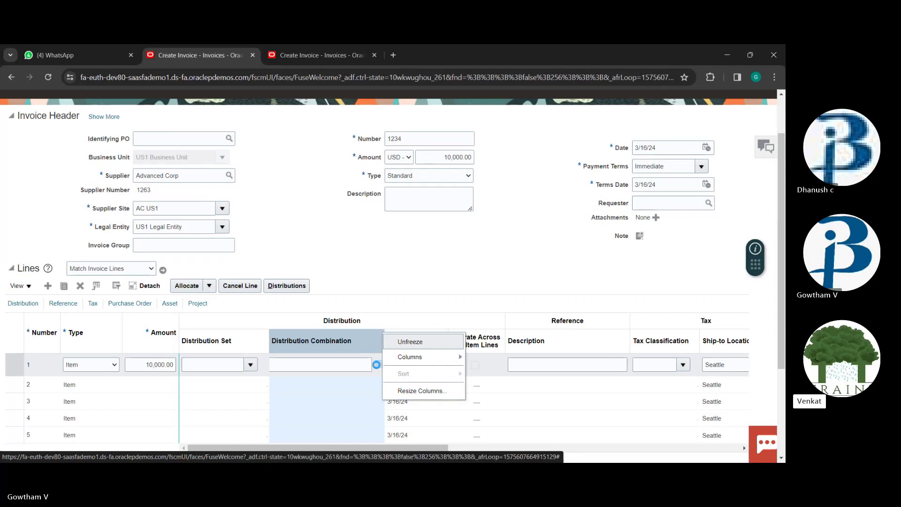
left_click(377, 364)
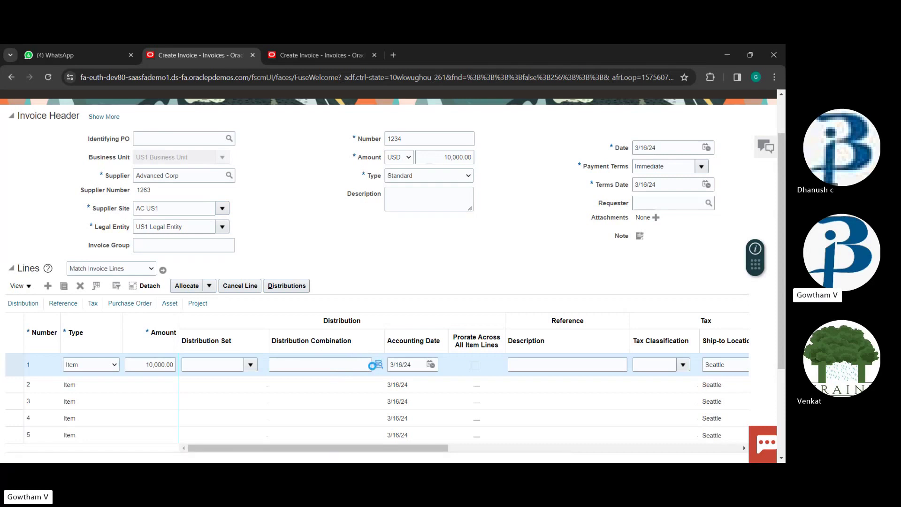
left_click(375, 365)
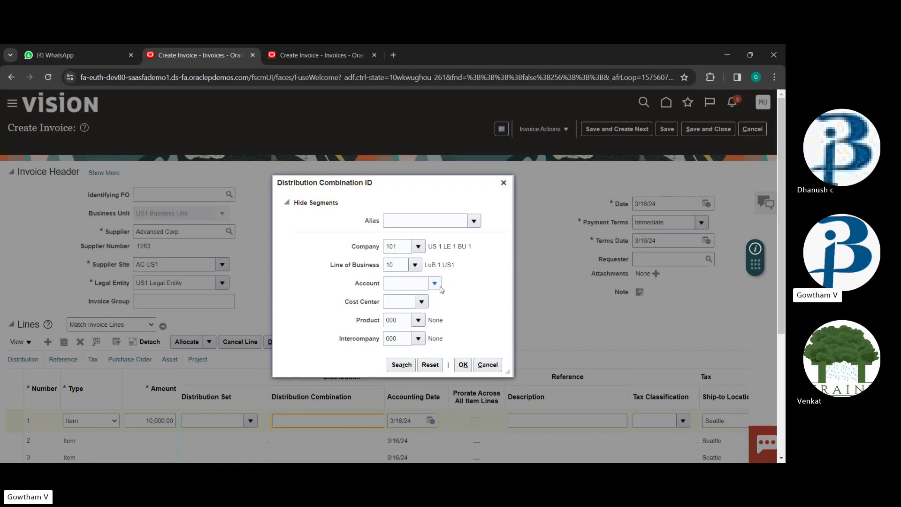
Fill line 1's segments from the utilities alias: company 339, line of business 30, account 63530
left_click(435, 284)
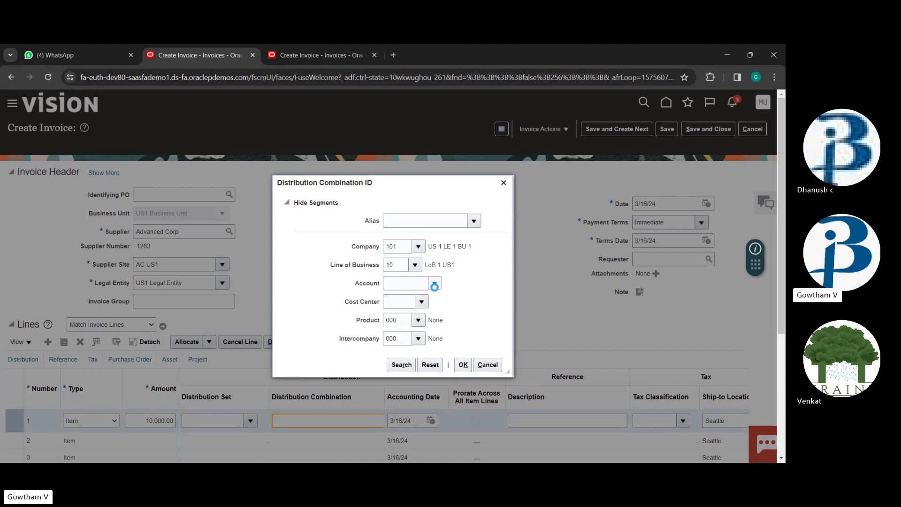
left_click(463, 365)
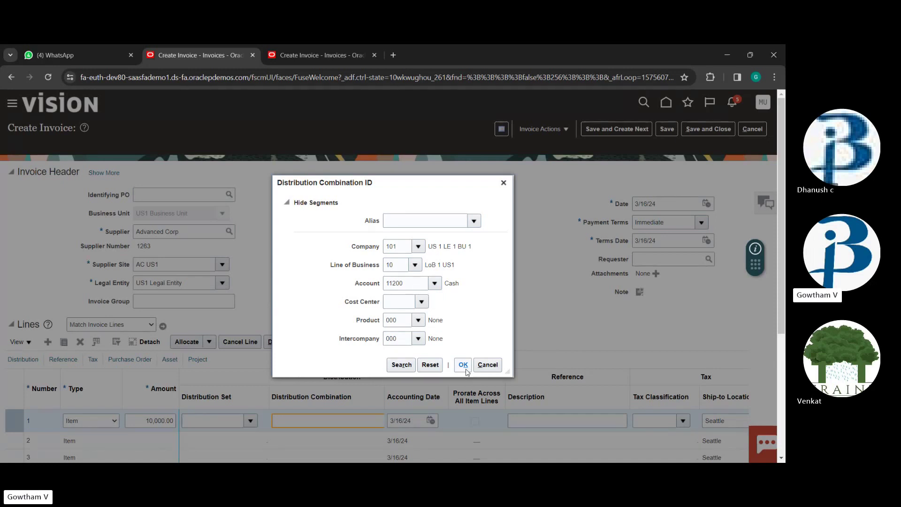
left_click(463, 365)
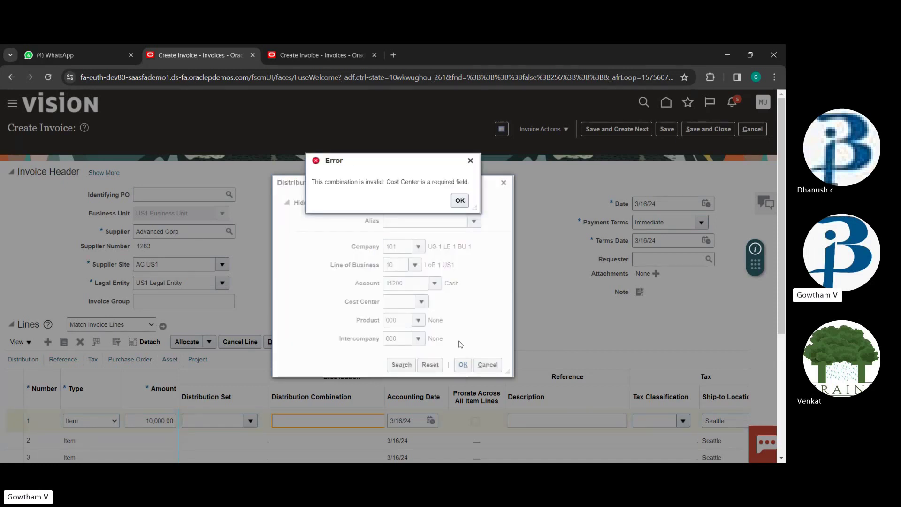
left_click(460, 201)
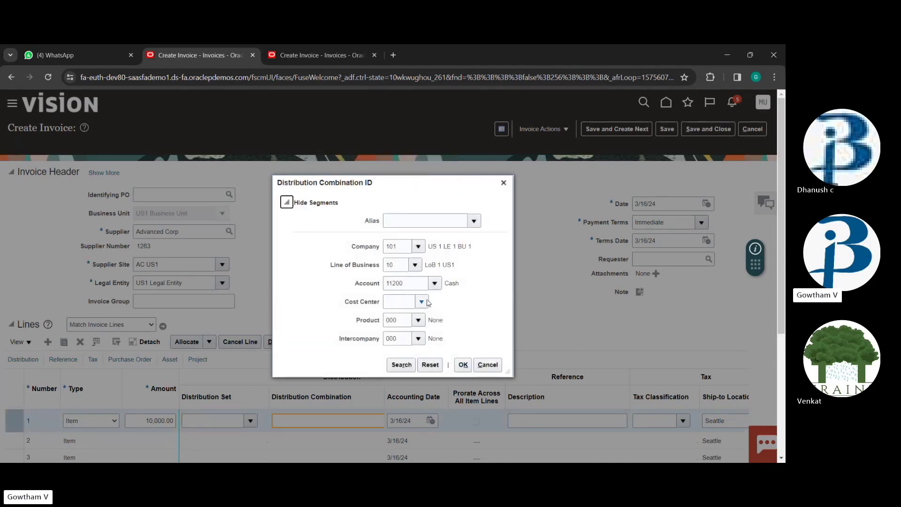
left_click(434, 283)
left_click(474, 222)
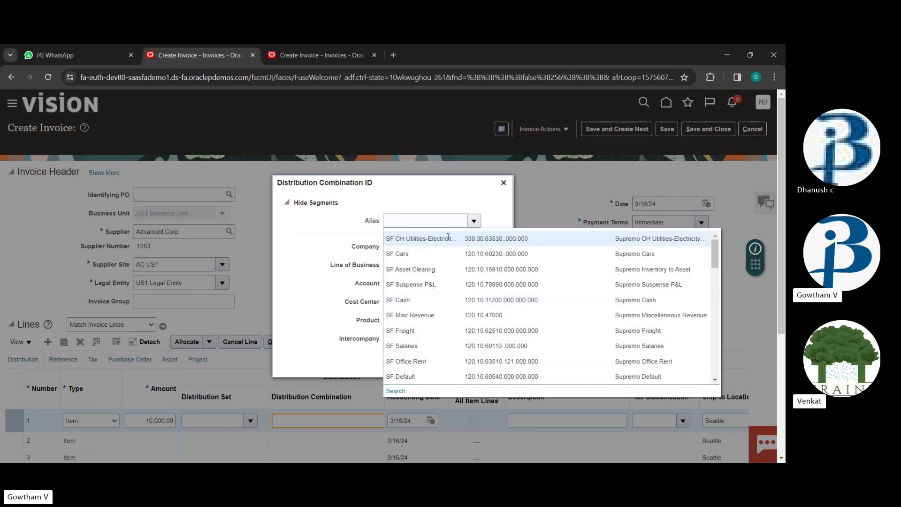
left_click(381, 356)
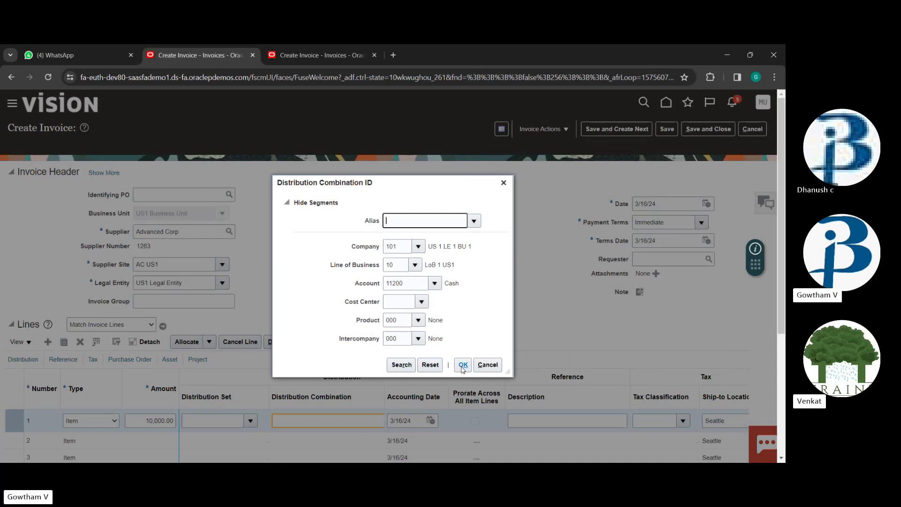
left_click(463, 369)
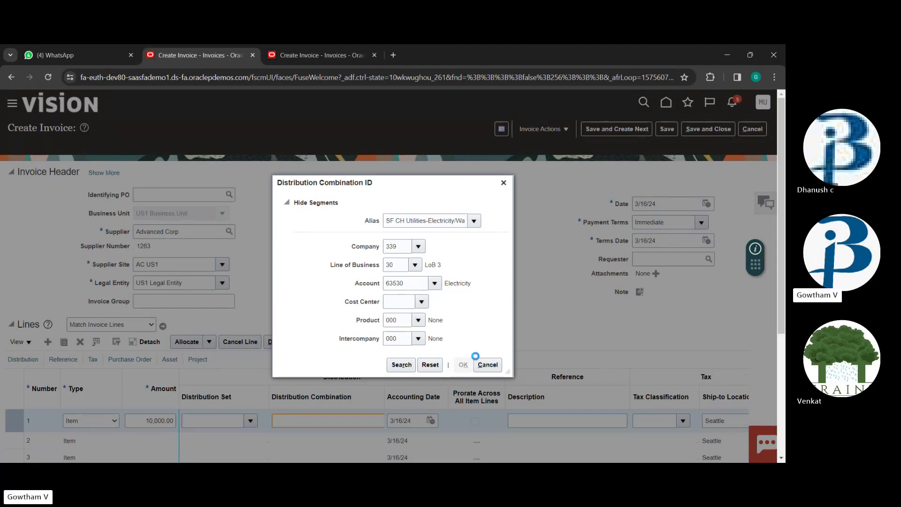
left_click(462, 365)
Add cost center 000 and submit combination 339.30.63530.000.000.000
left_click(460, 200)
left_click(393, 307)
type("000")
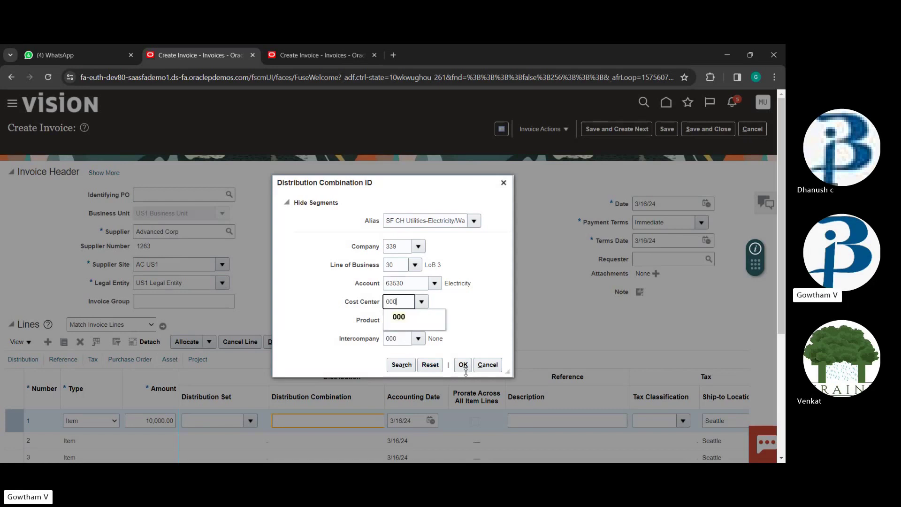
left_click(410, 316)
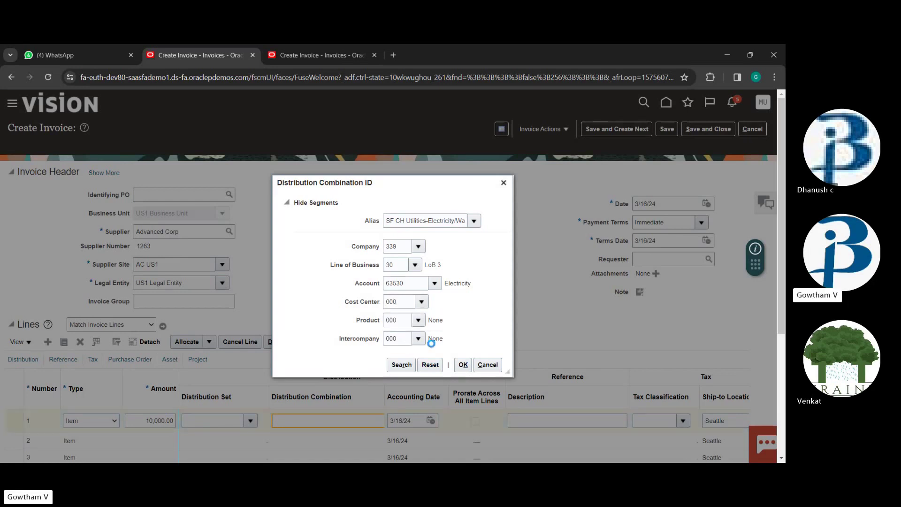
left_click(467, 370)
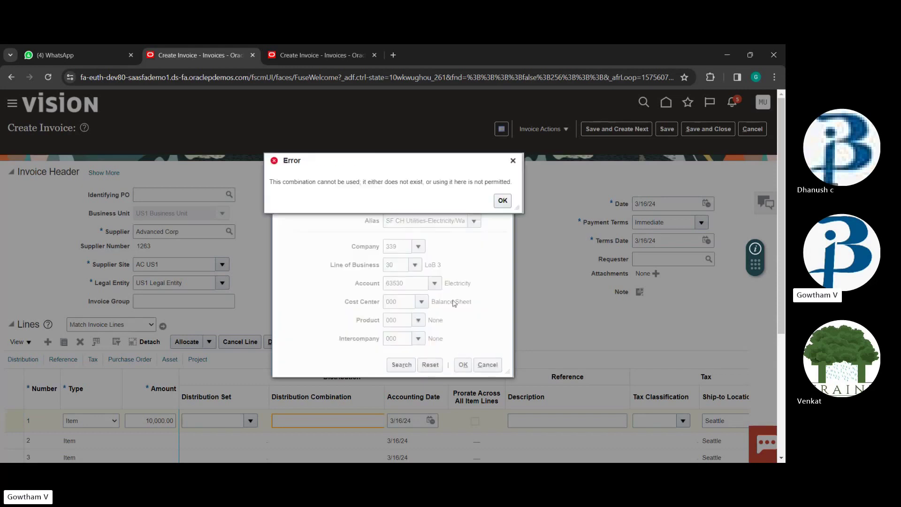
Change the combination's account to 11200 Cash and resubmit it
left_click(502, 201)
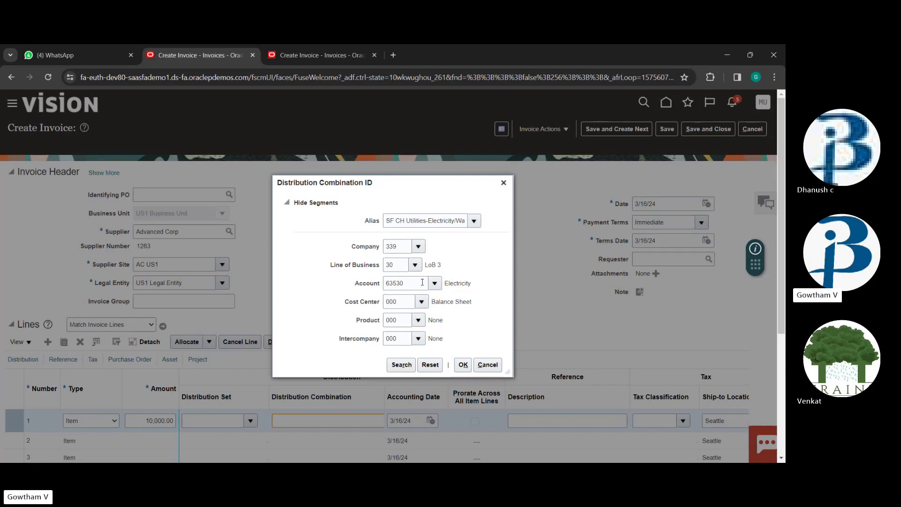
left_click(419, 282)
key("BackSpace")
key("BackSpace")
key("BackSpace")
key("BackSpace")
key("Down")
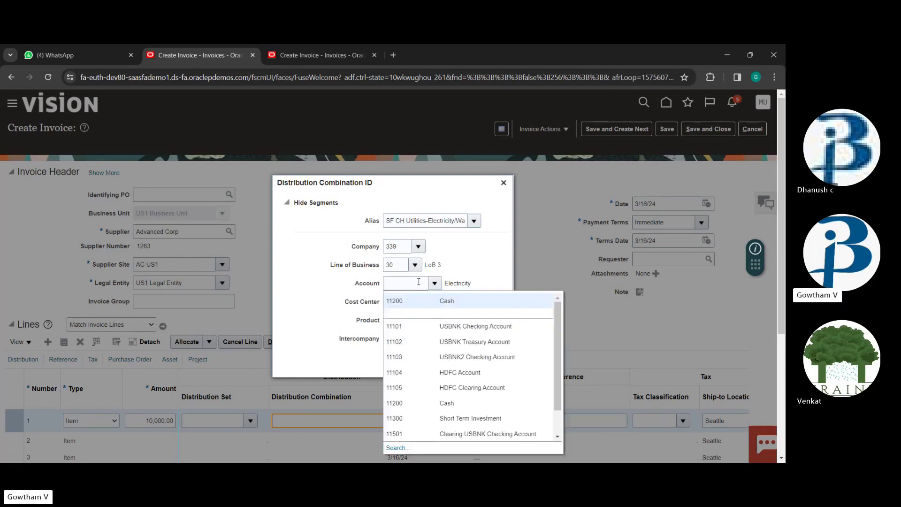
left_click(435, 283)
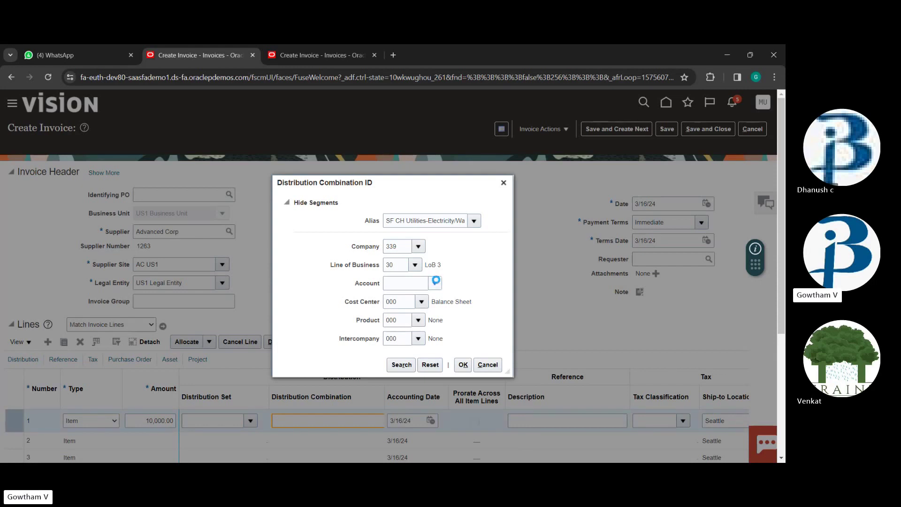
key("Down")
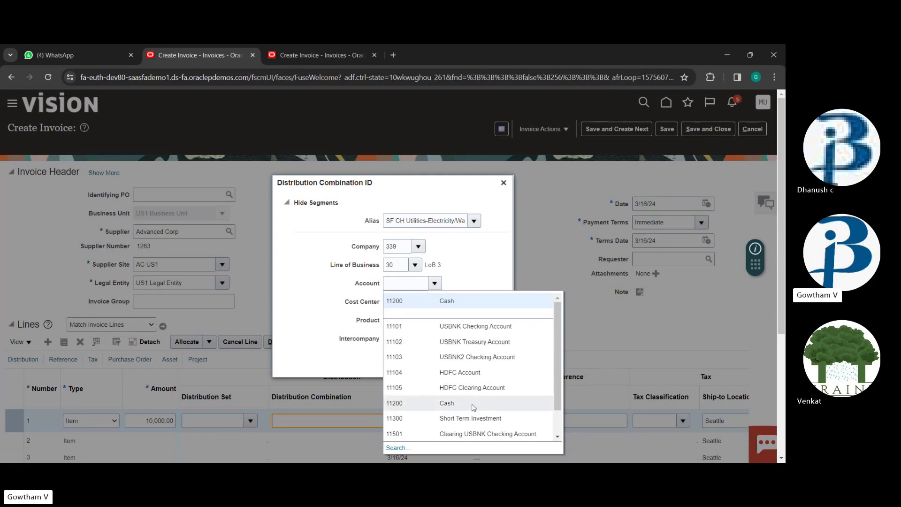
left_click(453, 400)
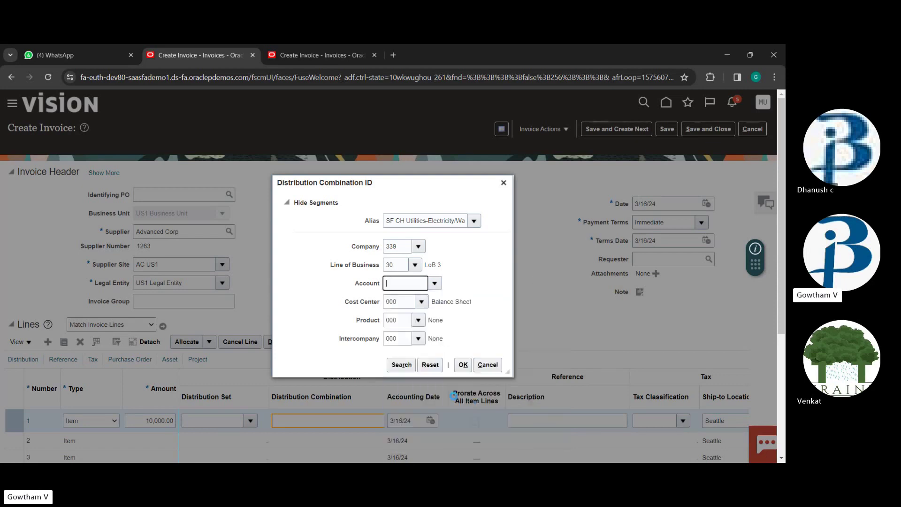
left_click(463, 367)
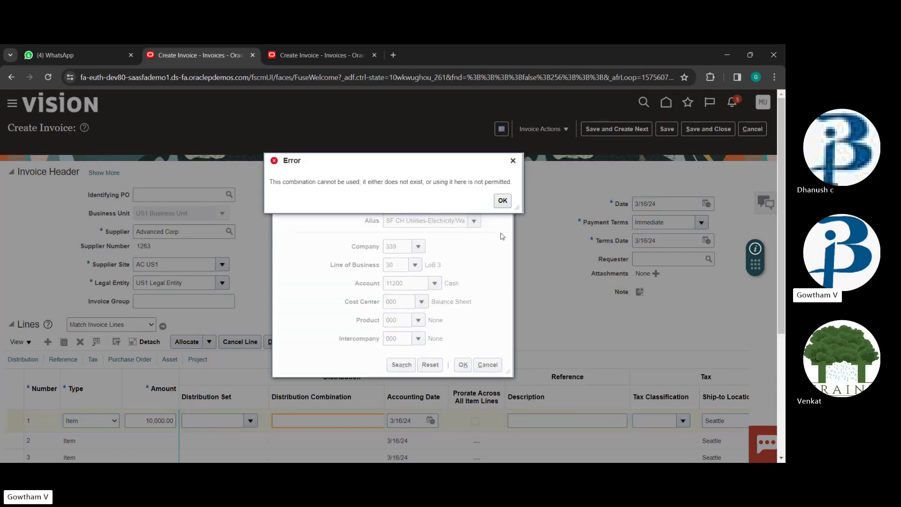
Apply the SF Cash alias, coding line 1 to 120.10.11200.000.000.000
left_click(503, 199)
left_click(475, 220)
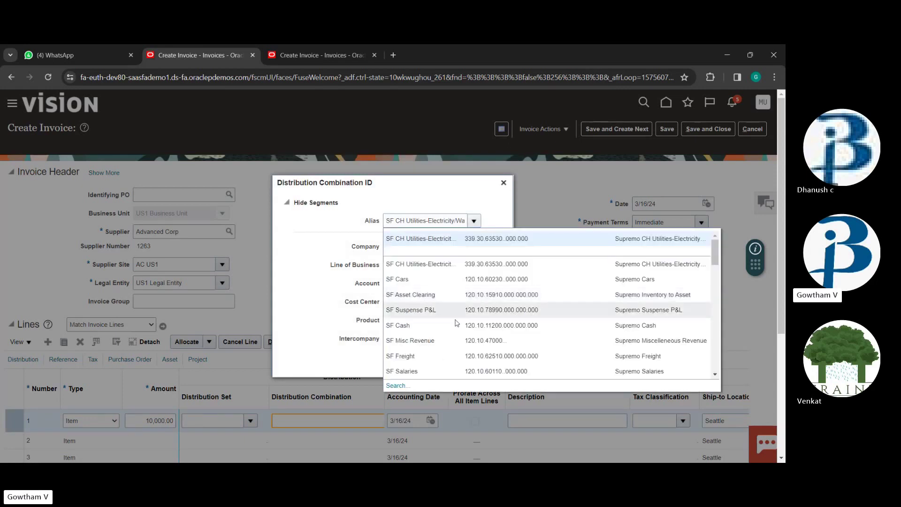
key("Escape")
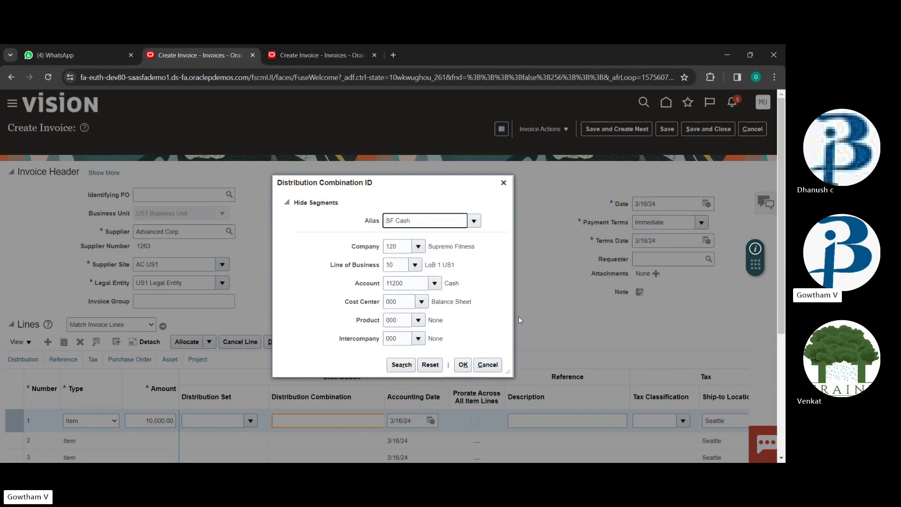
left_click(462, 366)
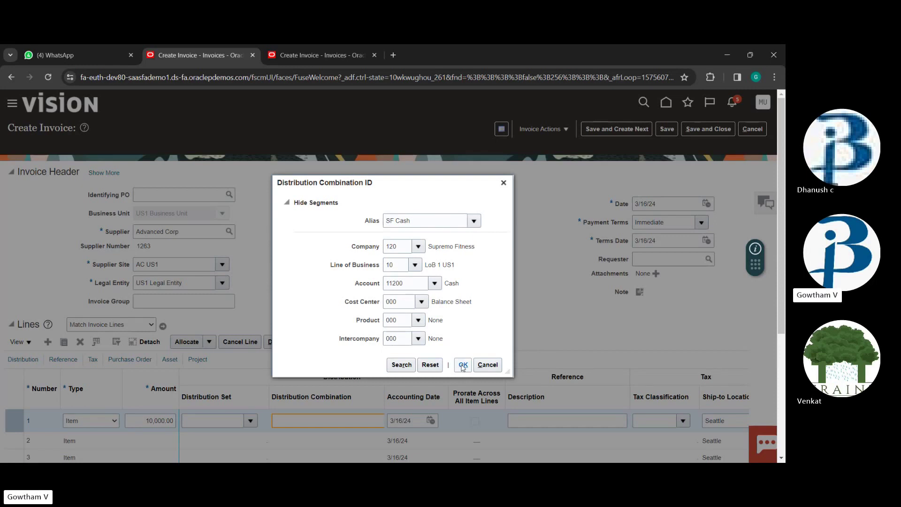
left_click(462, 366)
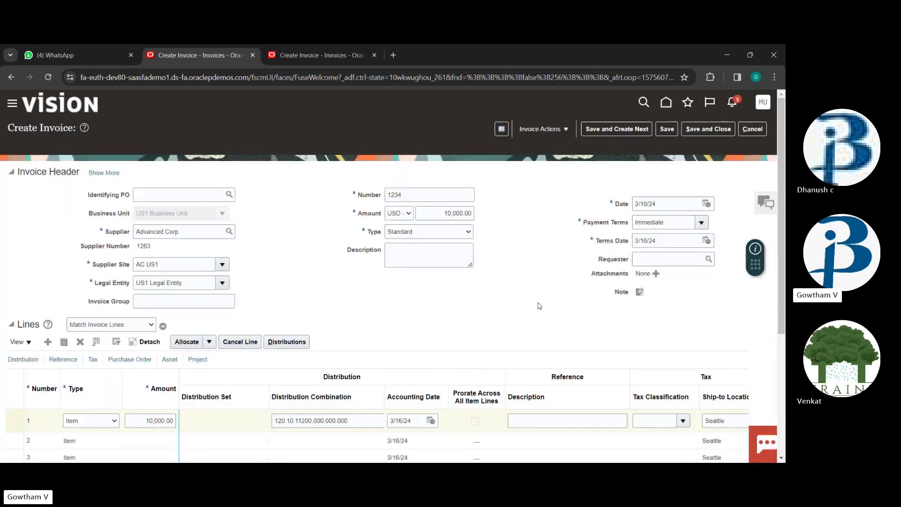
Save invoice 1234
scroll(532, 367, "down", 3)
scroll(516, 235, "up", 3)
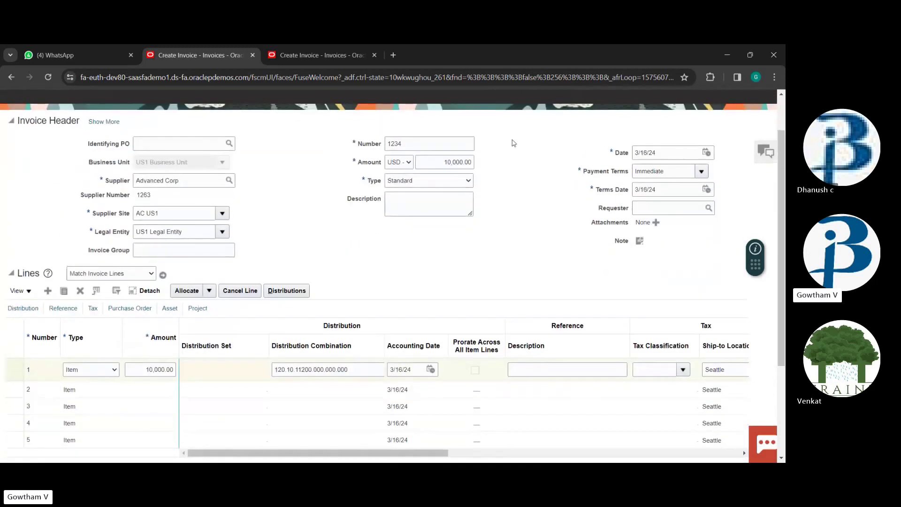
left_click(669, 131)
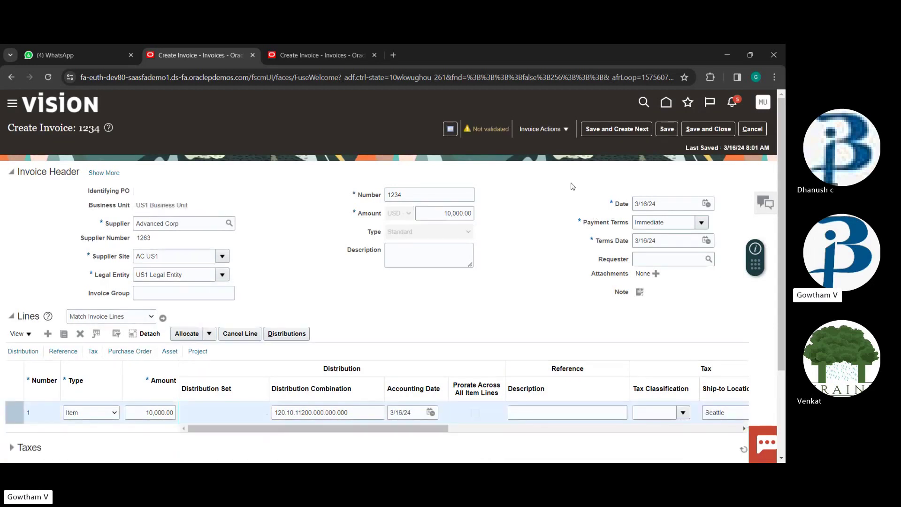
Validate the invoice and check totals showing 950.00 tax and a 10,950.00 total
left_click(565, 128)
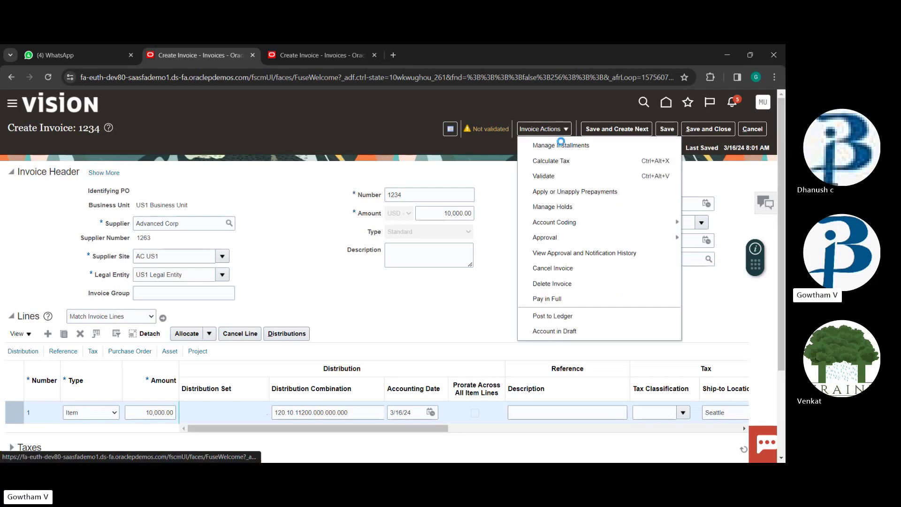
left_click(560, 176)
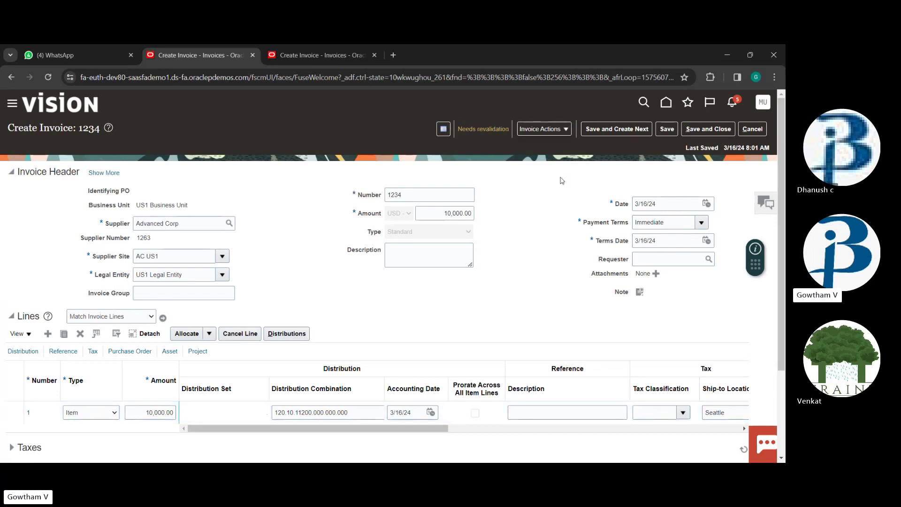
scroll(535, 262, "down", 3)
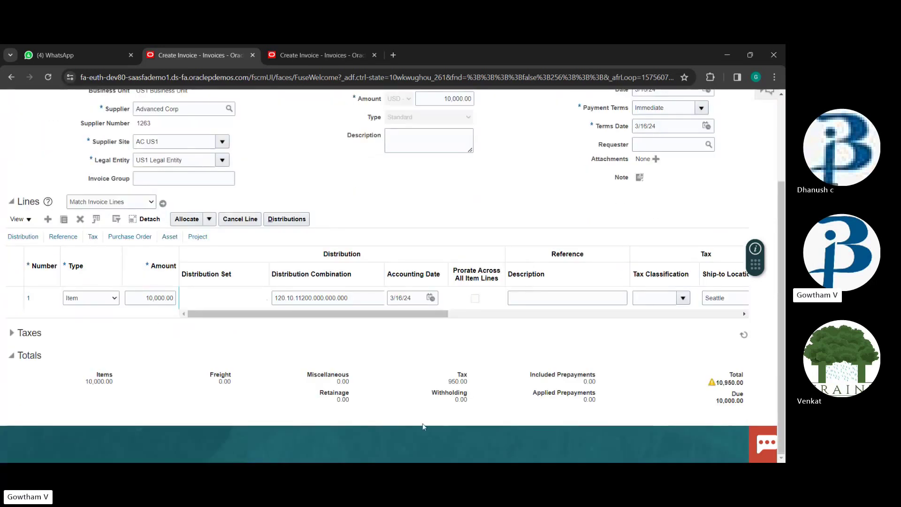
left_click_drag(717, 381, 745, 390)
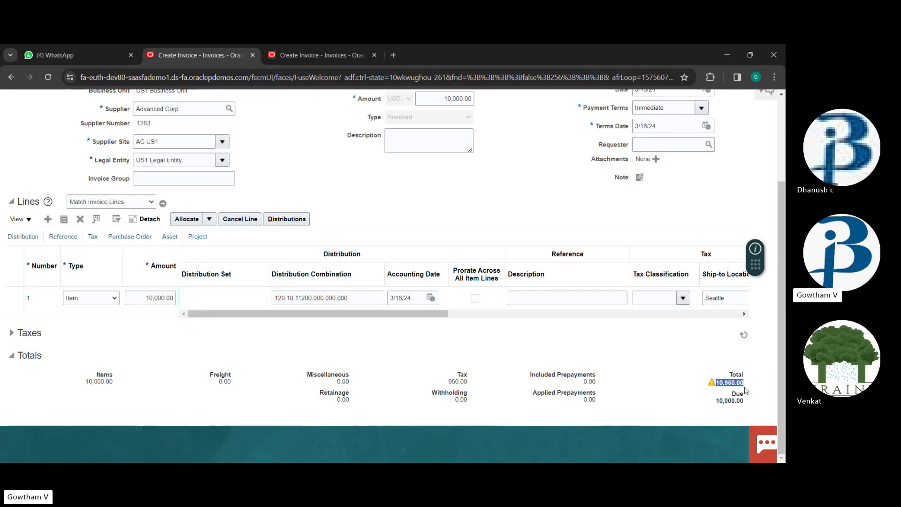
scroll(488, 267, "up", 3)
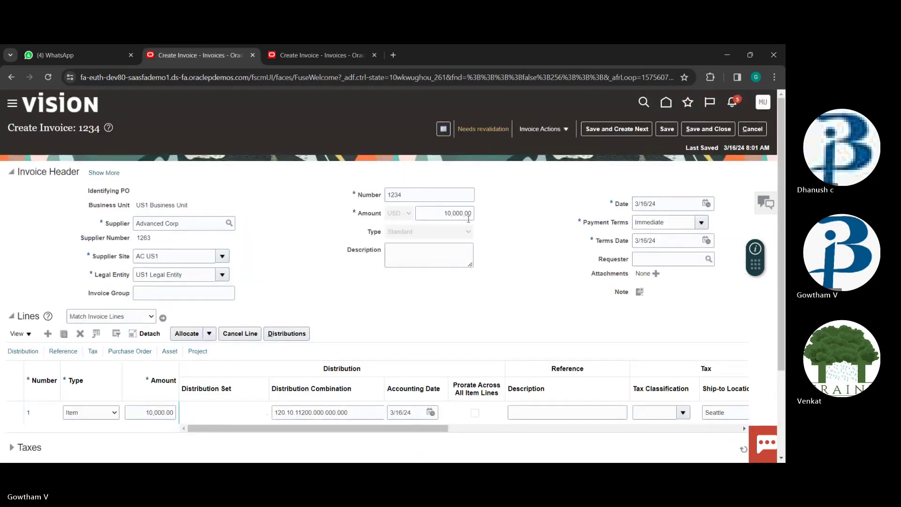
Change the header amount to 10,950.00 and validate invoice 1234 again
left_click(468, 214)
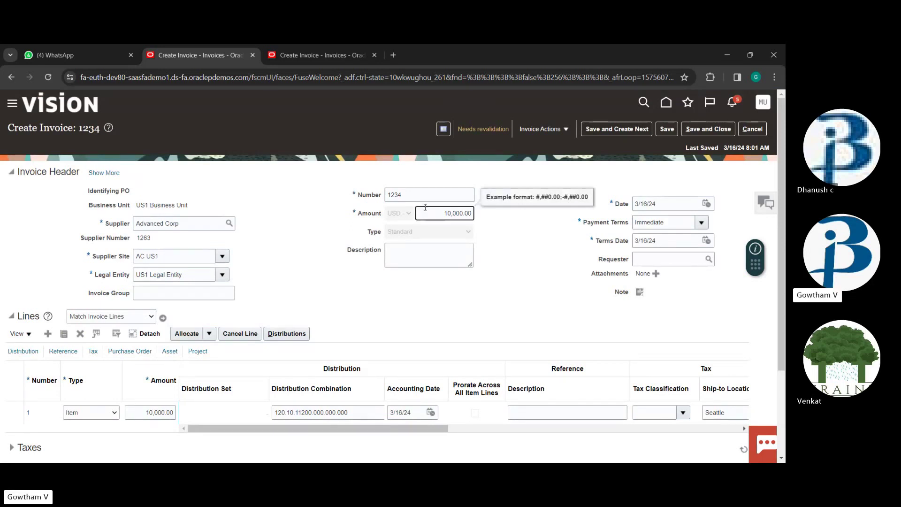
double_click(452, 214)
type("10,950.00")
left_click(540, 129)
left_click(562, 177)
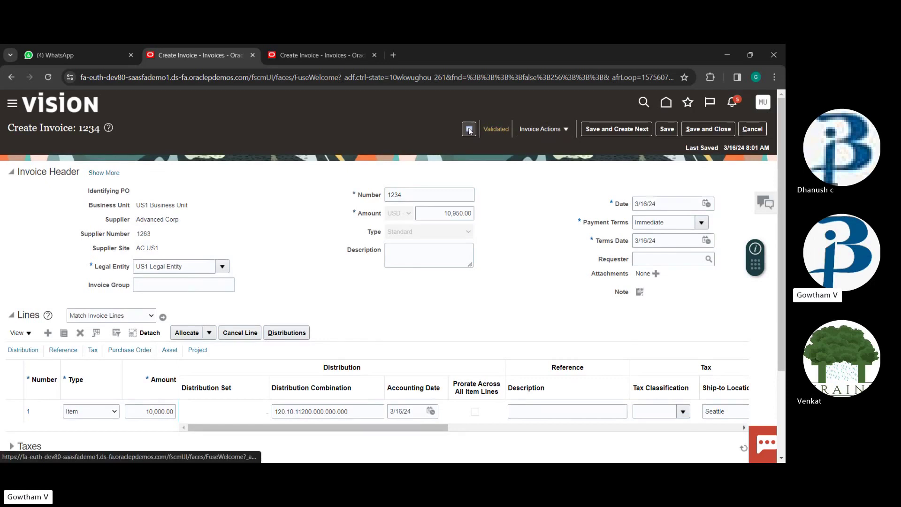
Review invoice 1234's Validated status summary, then choose Post to Ledger
left_click(470, 130)
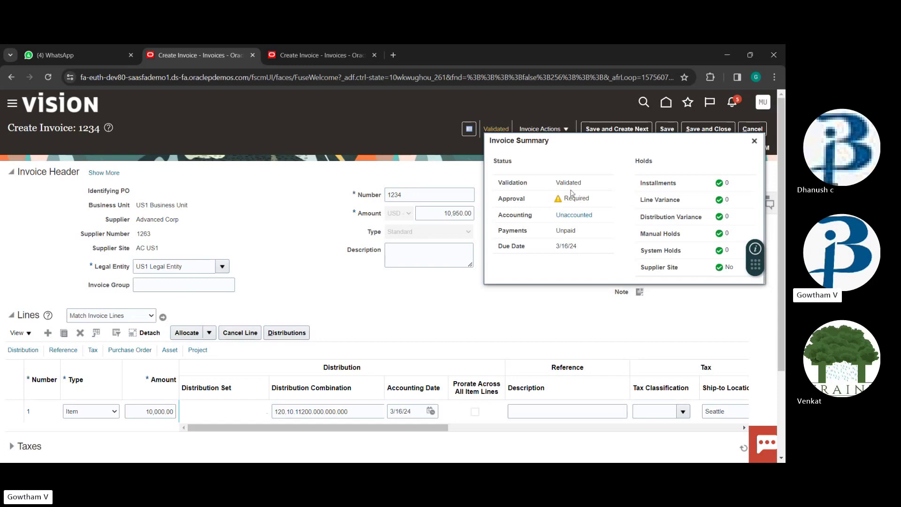
left_click(753, 141)
left_click(554, 130)
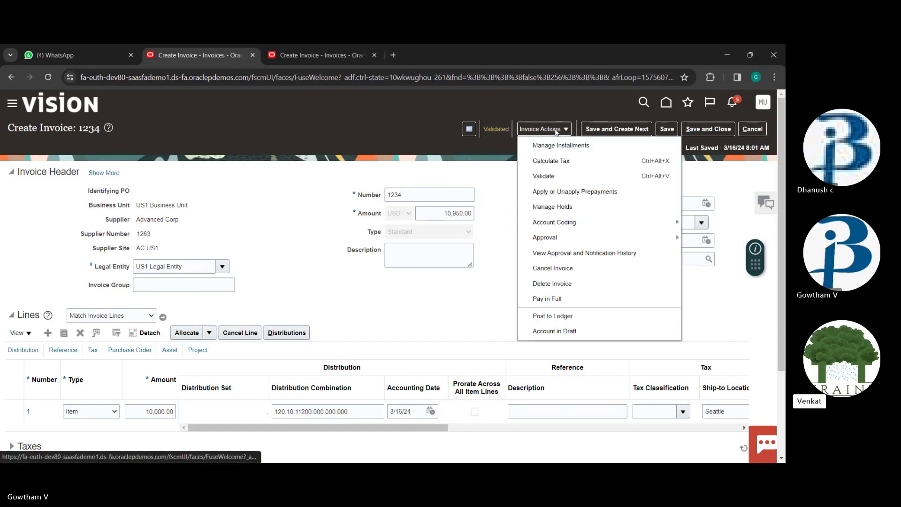
left_click(565, 316)
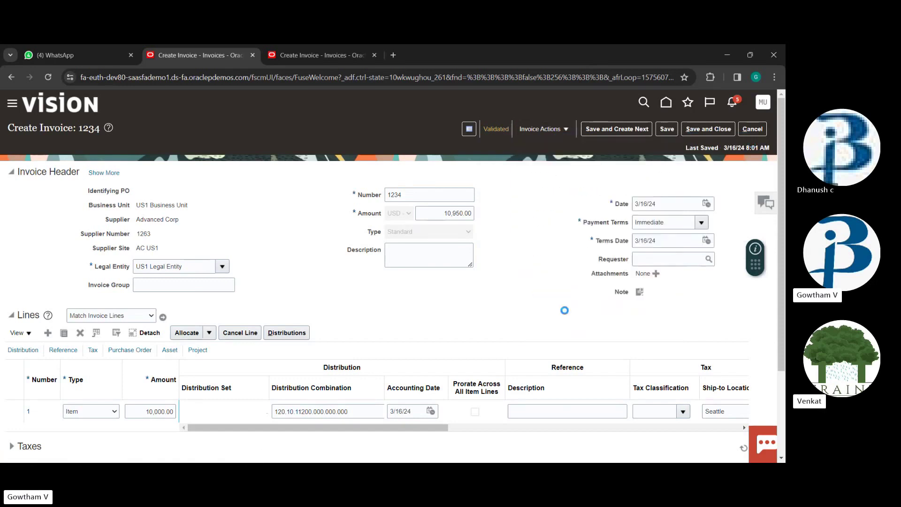
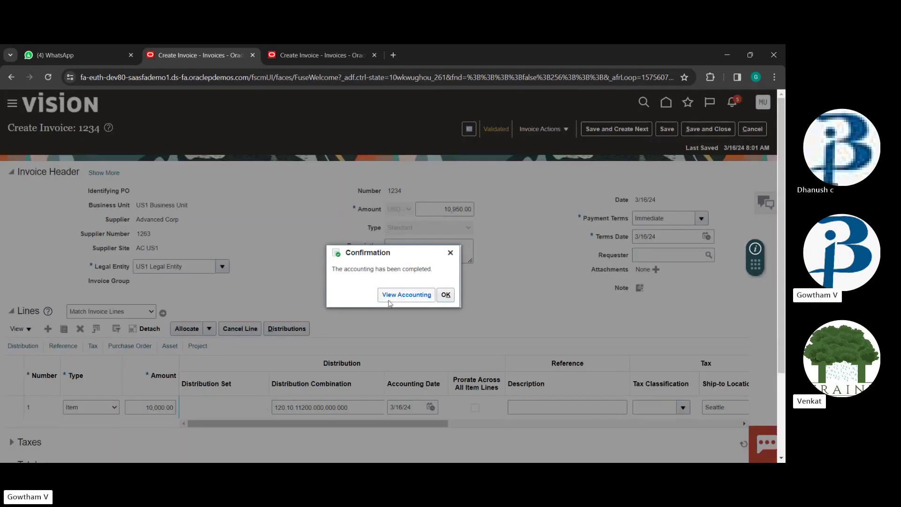
Review the Accounting Lines generated for invoice 1234, then return to the invoice
left_click(428, 294)
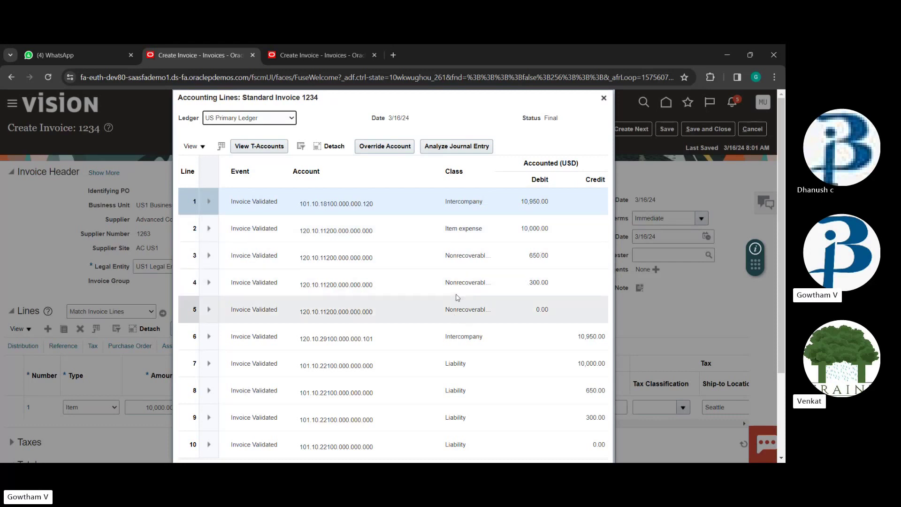
scroll(457, 297, "down", 2)
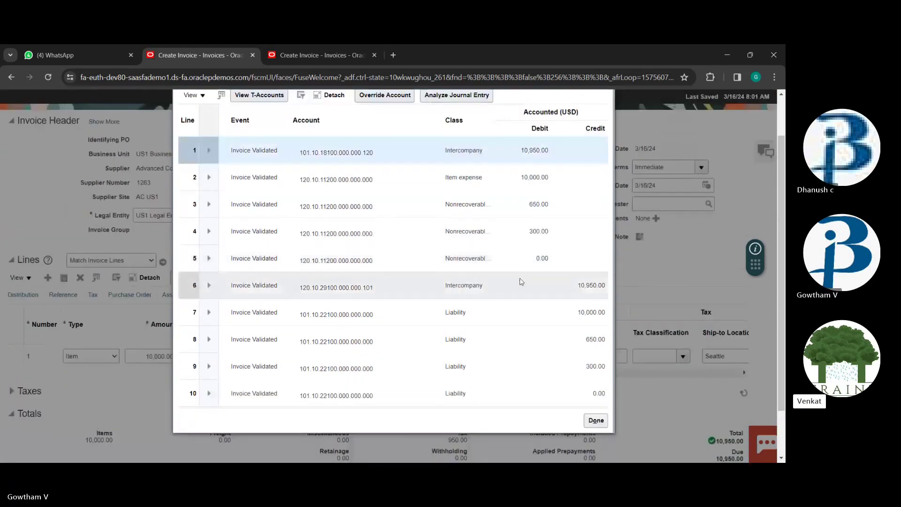
left_click(596, 420)
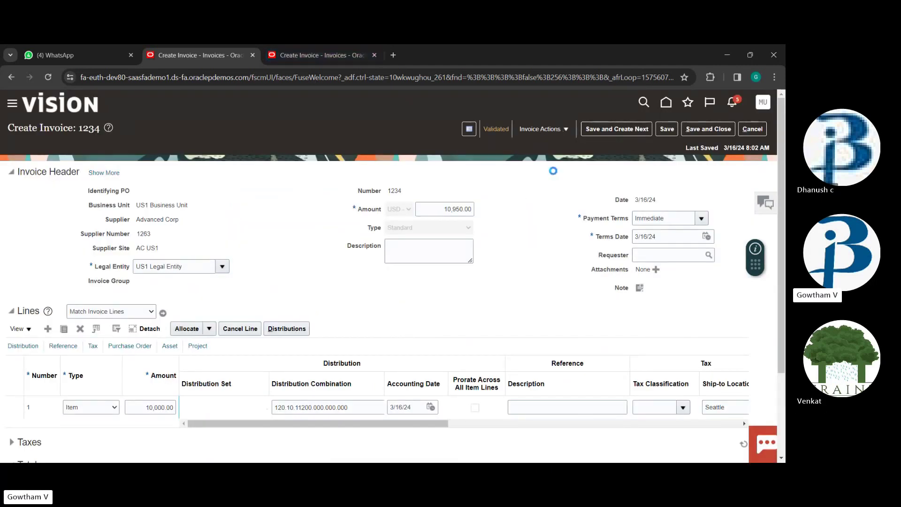
Force approve invoice 1234 and close its Invoice Summary
left_click(567, 131)
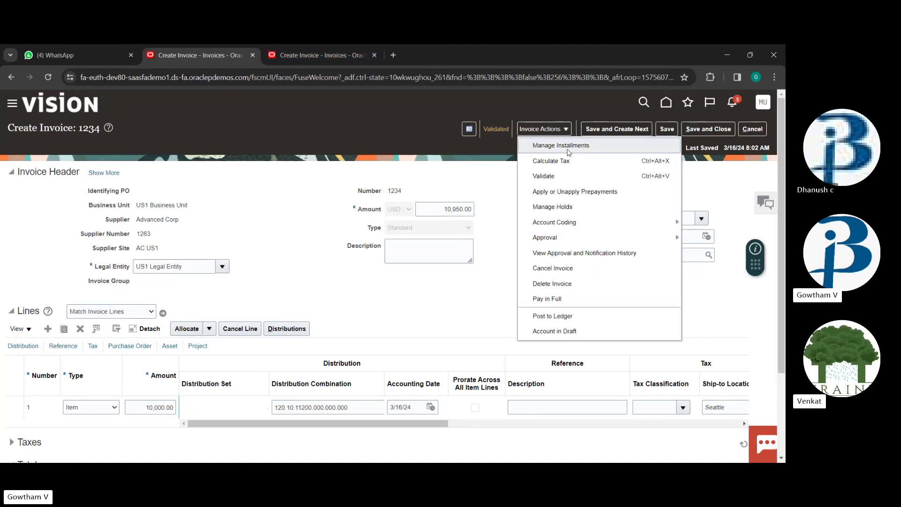
mouse_move(629, 238)
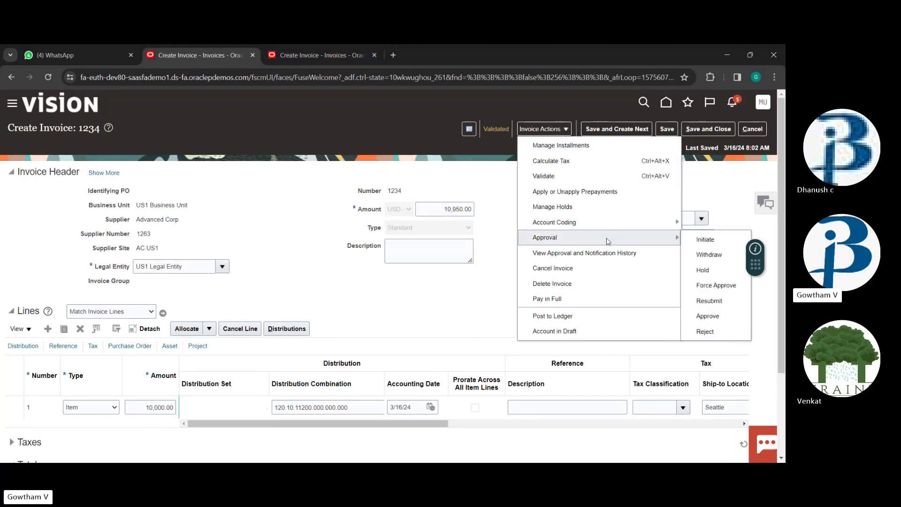
left_click(708, 282)
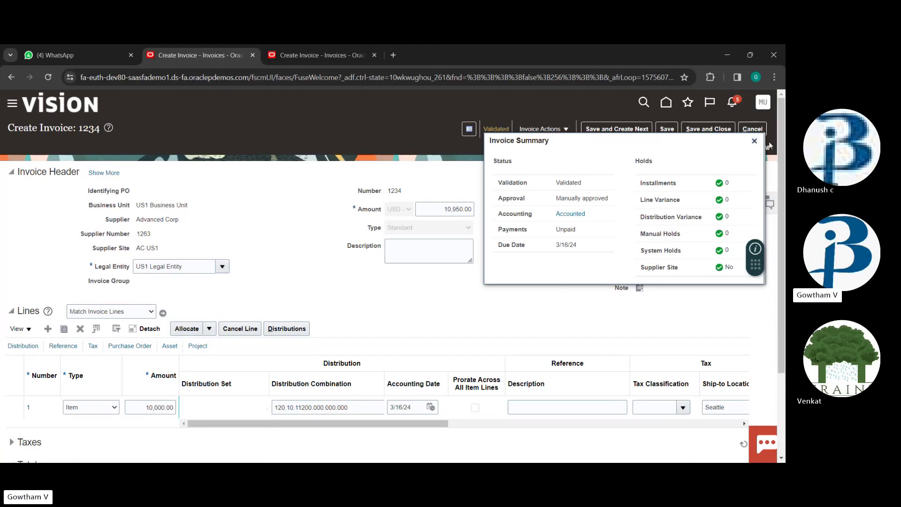
left_click(754, 141)
left_click(542, 128)
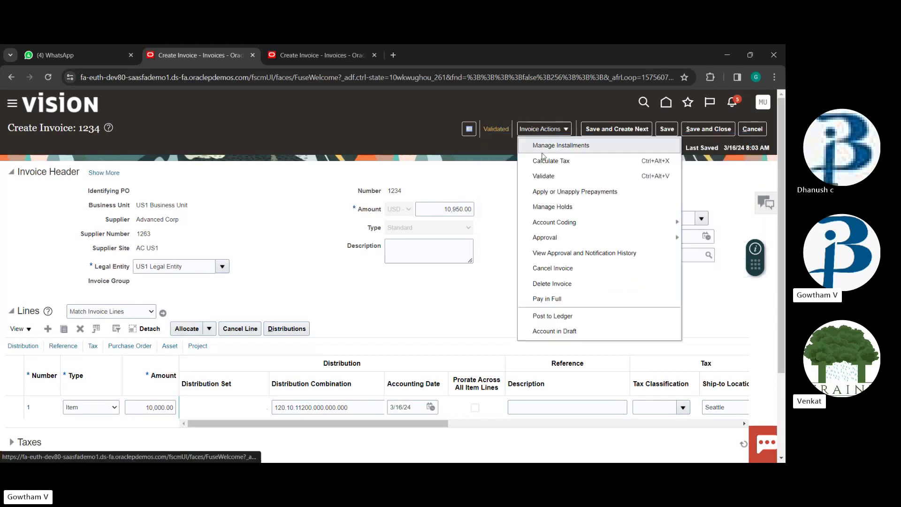
Pay invoice 1234 in full for 10,950.00 USD from the BofA account with the PayPal profile
left_click(572, 306)
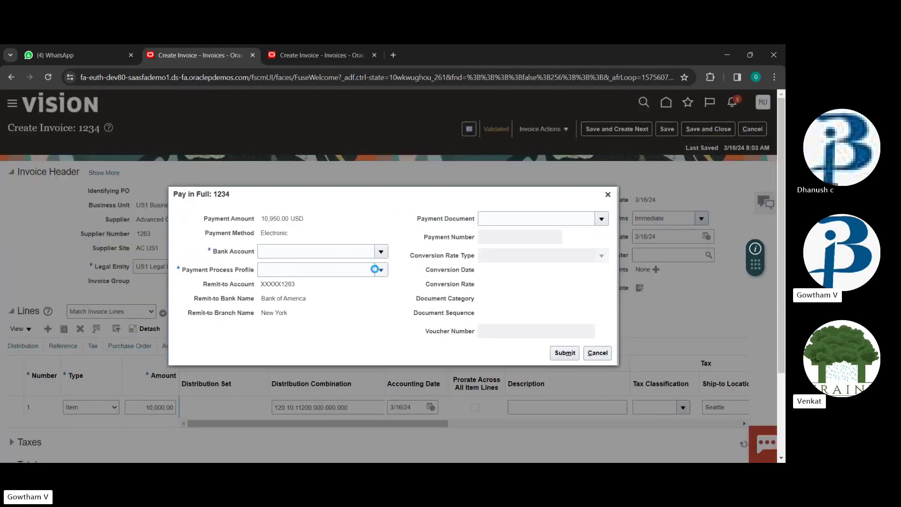
left_click(381, 252)
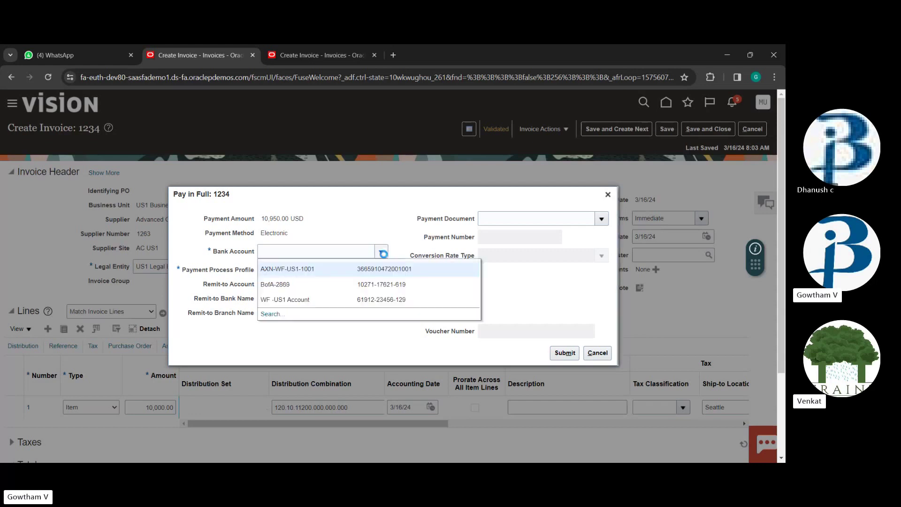
left_click(340, 288)
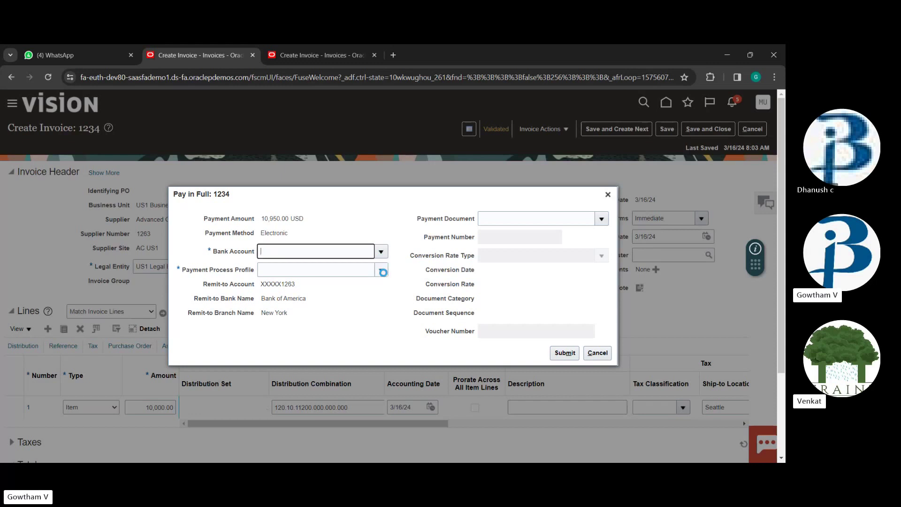
left_click(382, 272)
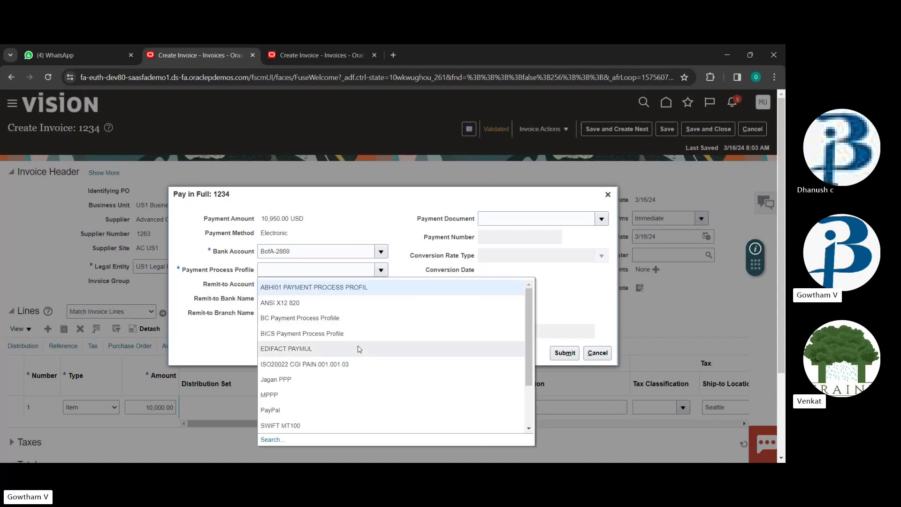
left_click(341, 410)
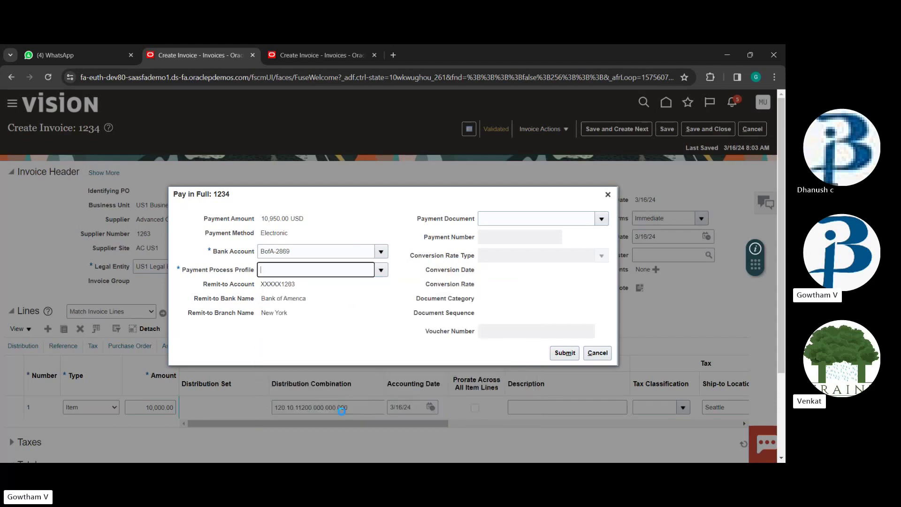
right_click(559, 248)
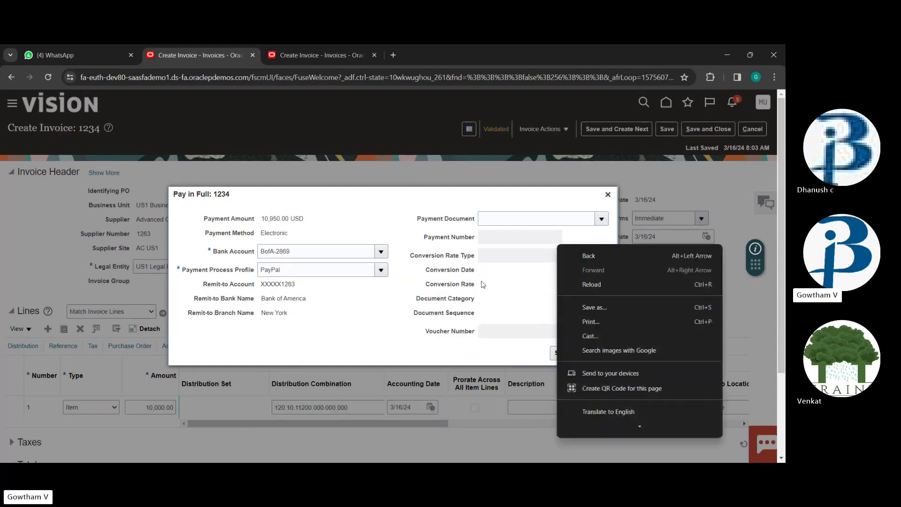
left_click(376, 331)
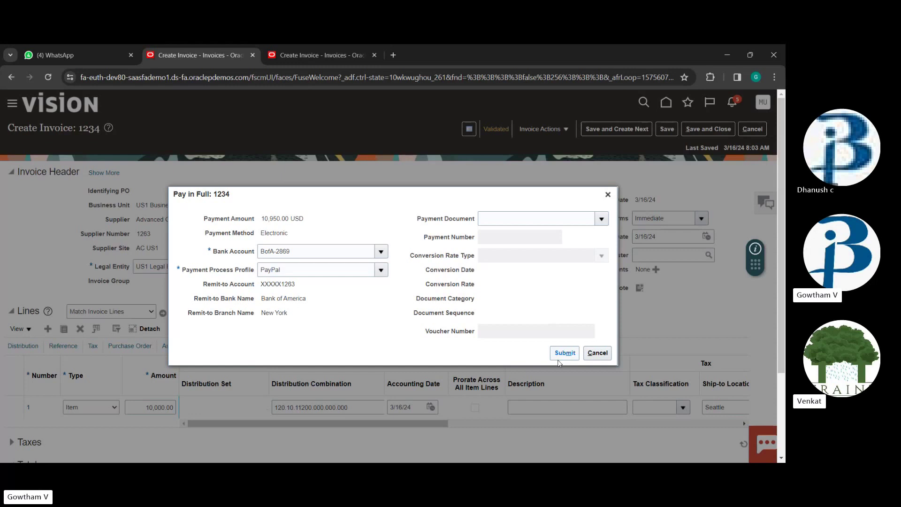
left_click(559, 356)
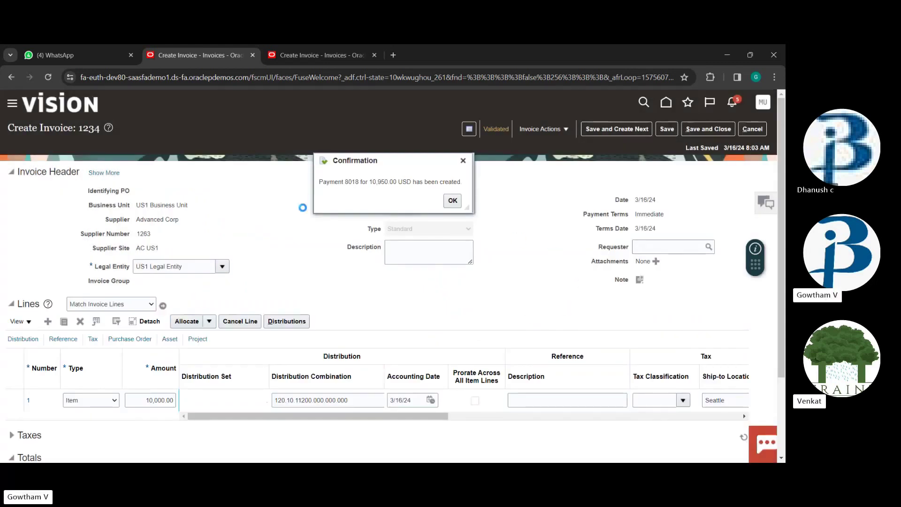
Acknowledge the payment confirmation, then save and close invoice 1234
left_click(452, 200)
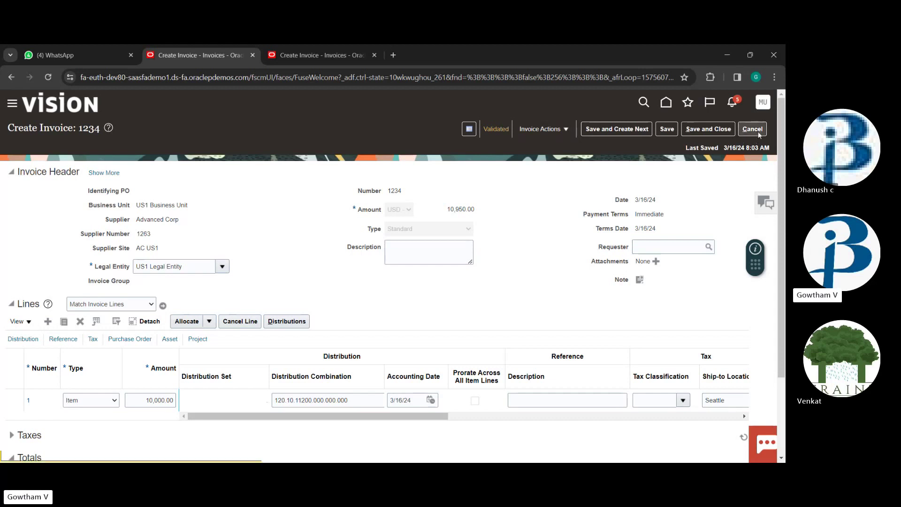
left_click(676, 129)
left_click(697, 131)
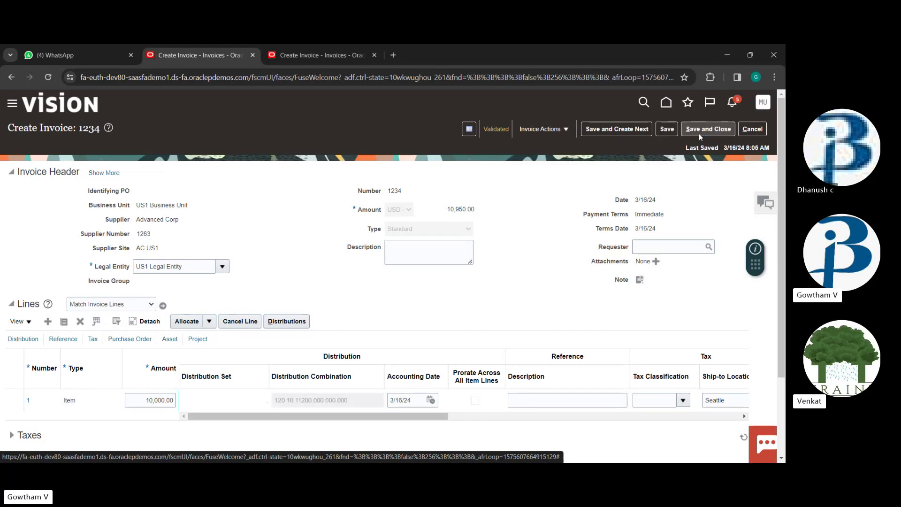
left_click(700, 129)
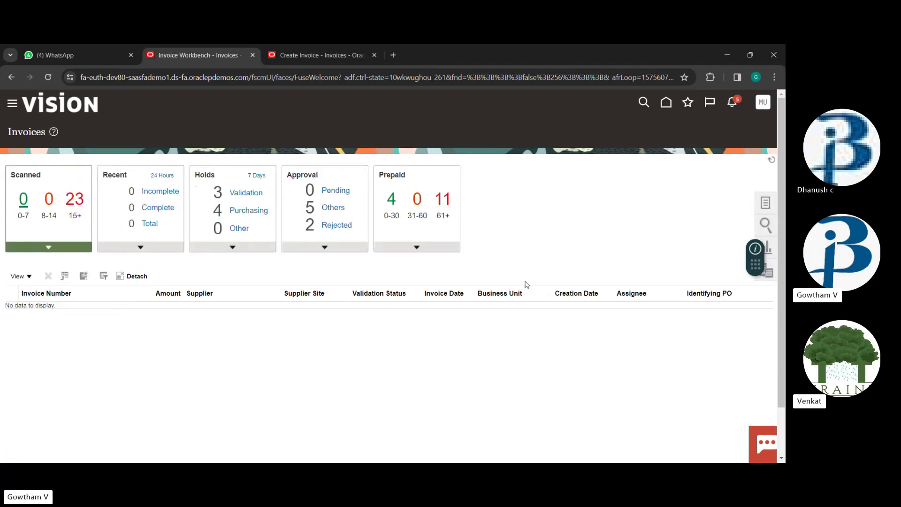
left_click(770, 206)
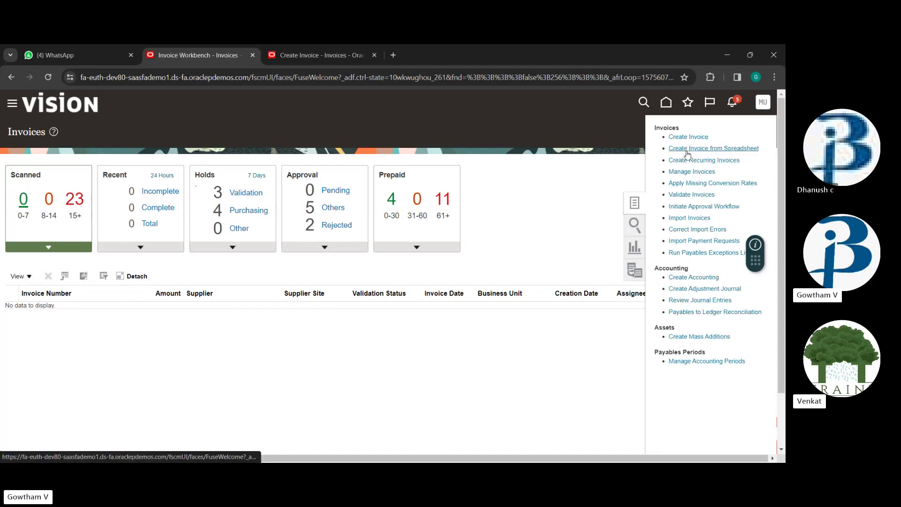
Visit the Manage Invoices page, then leave it for the Invoices workbench
left_click(687, 172)
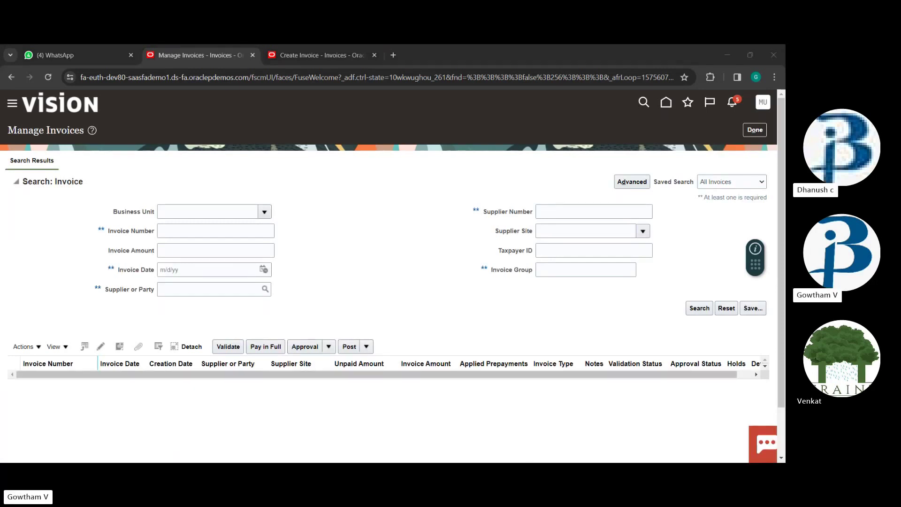
left_click(473, 440)
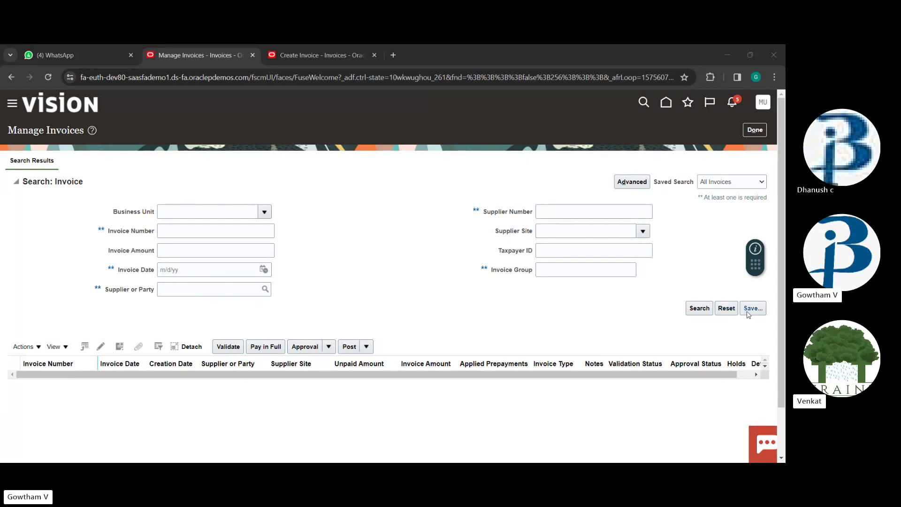
left_click(755, 130)
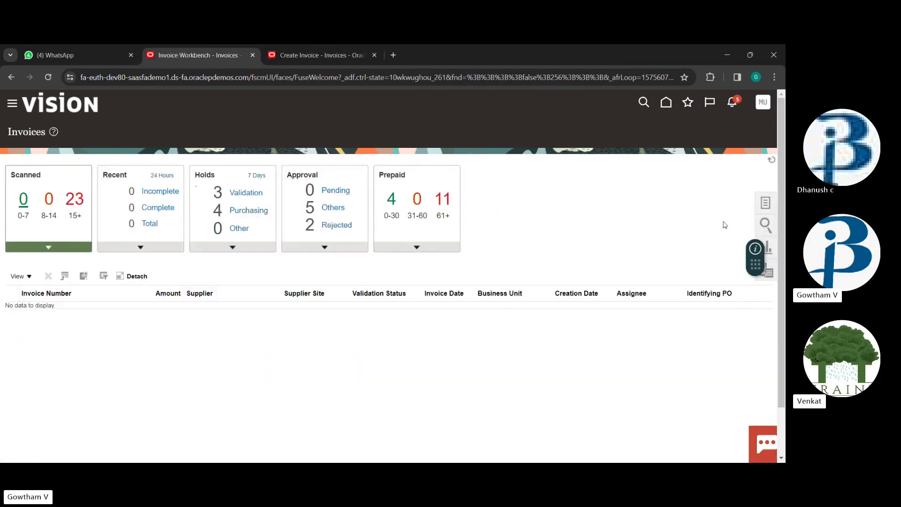
left_click(765, 203)
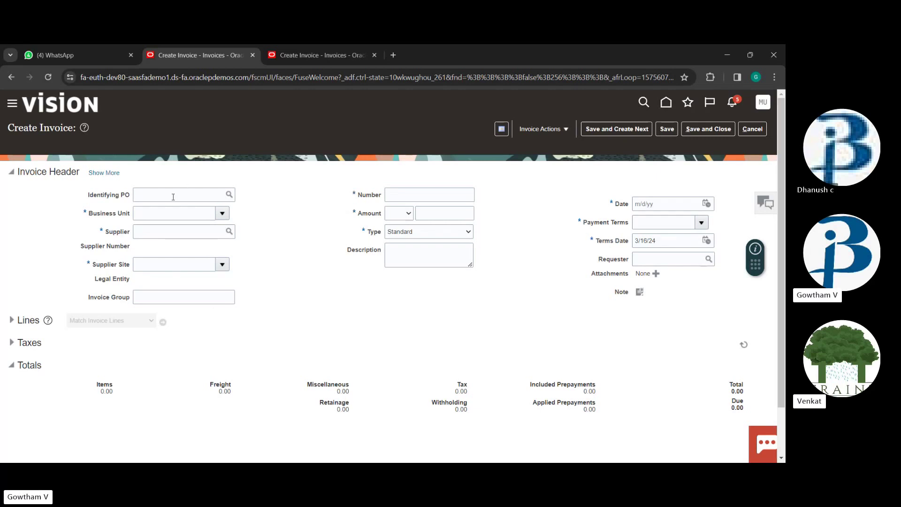
Fill in a Prepayment invoice 4444 header for Advanced Corp under US1 Business Unit
left_click(423, 257)
left_click(222, 213)
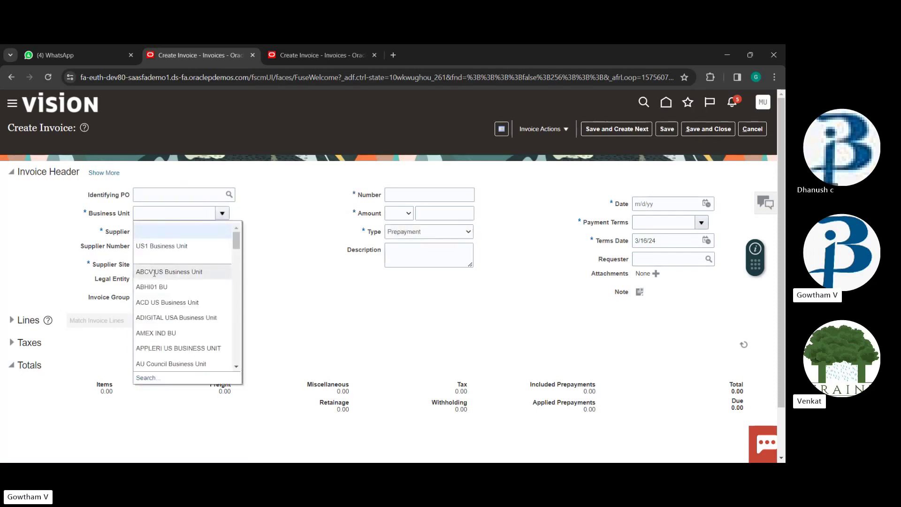
left_click(162, 246)
type("adv")
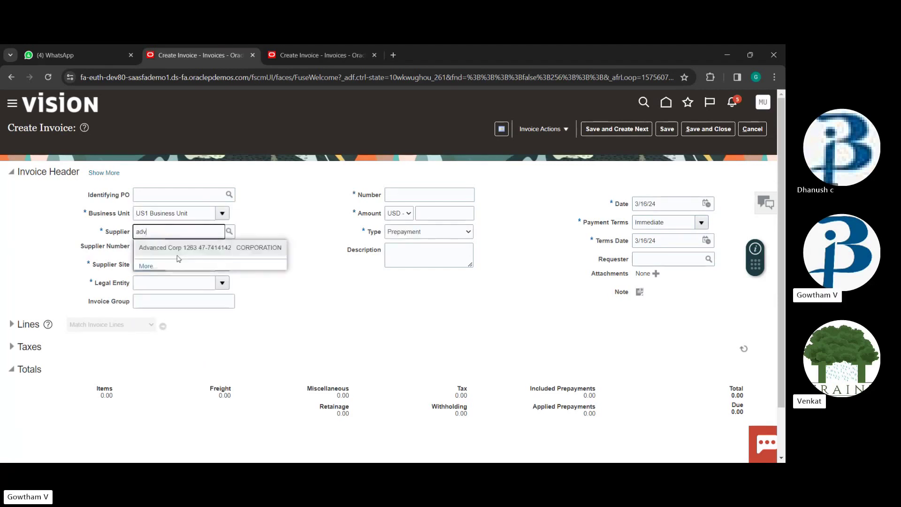
left_click(177, 249)
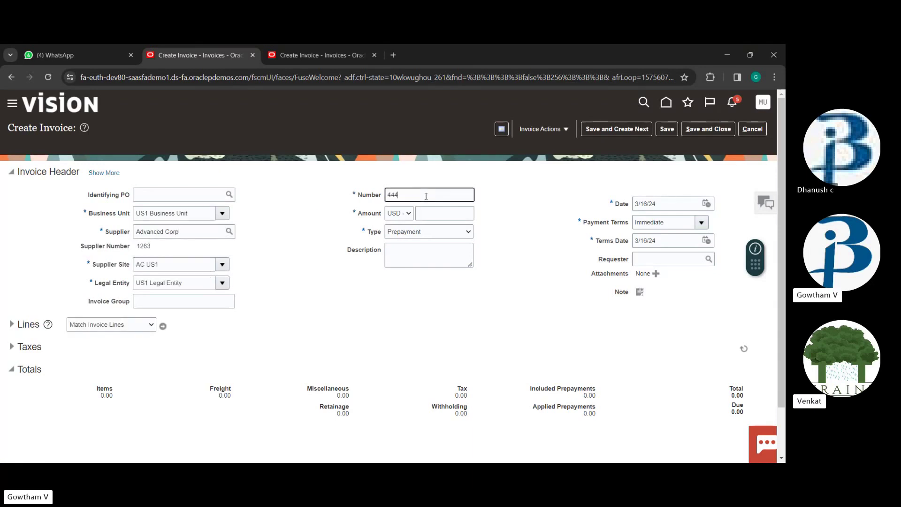
type("4")
left_click(441, 215)
type("1111")
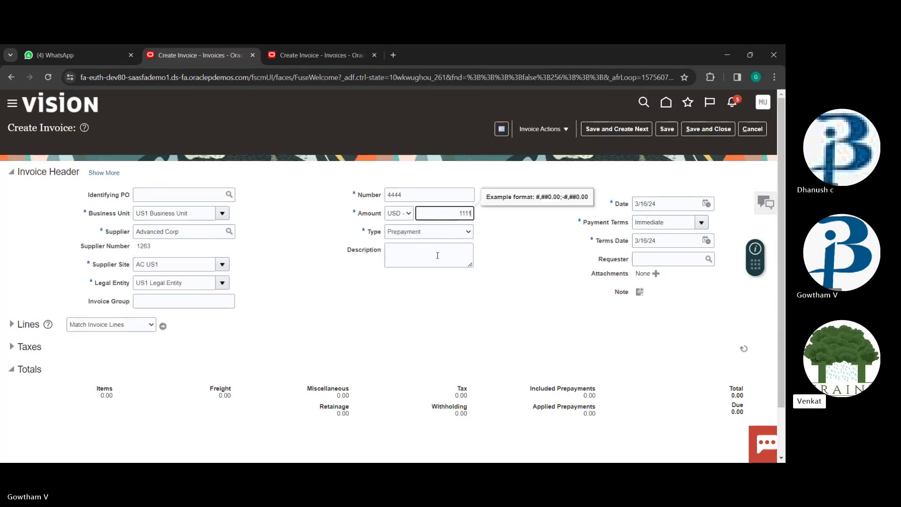
Give line 1 an amount of 1,111.00 and save the invoice
scroll(417, 281, "down", 1)
left_click(12, 268)
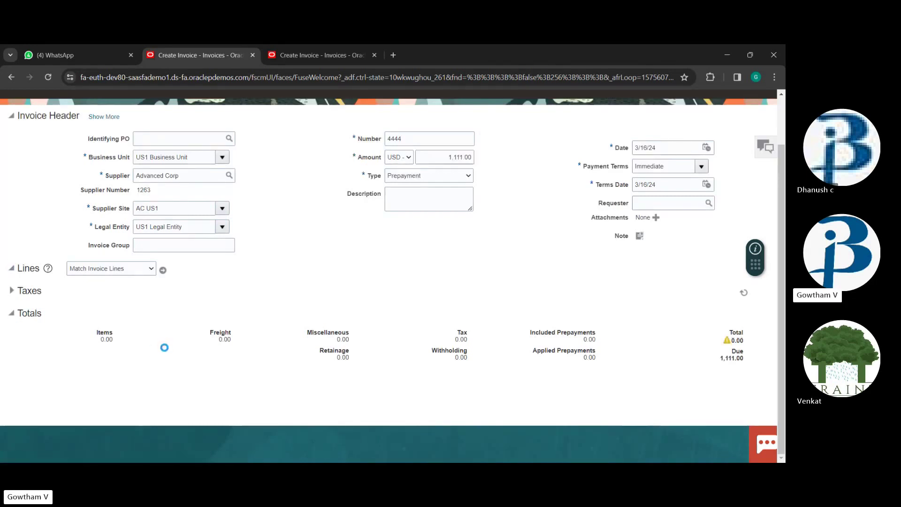
left_click(171, 365)
type("1")
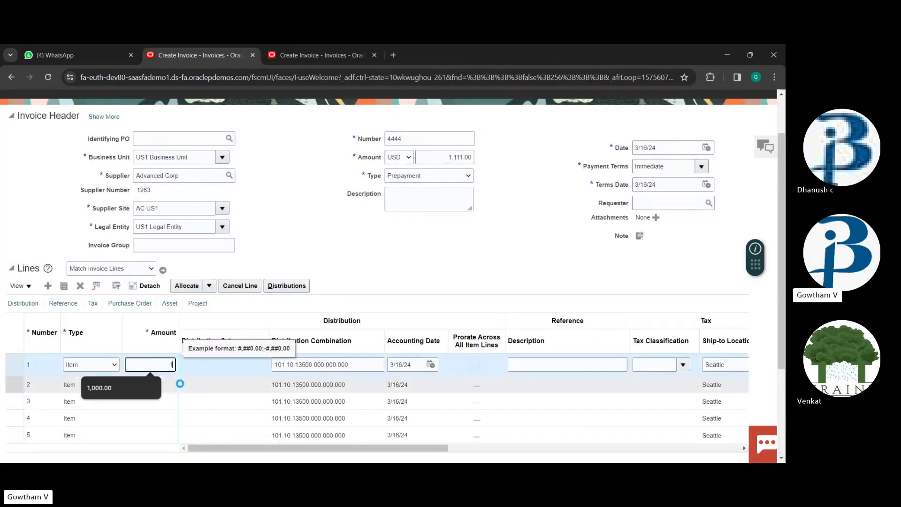
type("111")
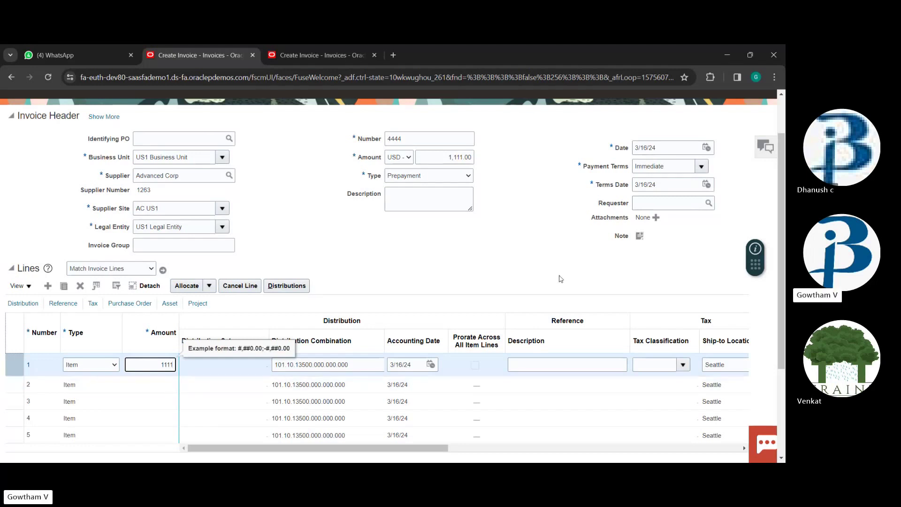
scroll(560, 279, "down", 3)
scroll(558, 275, "up", 5)
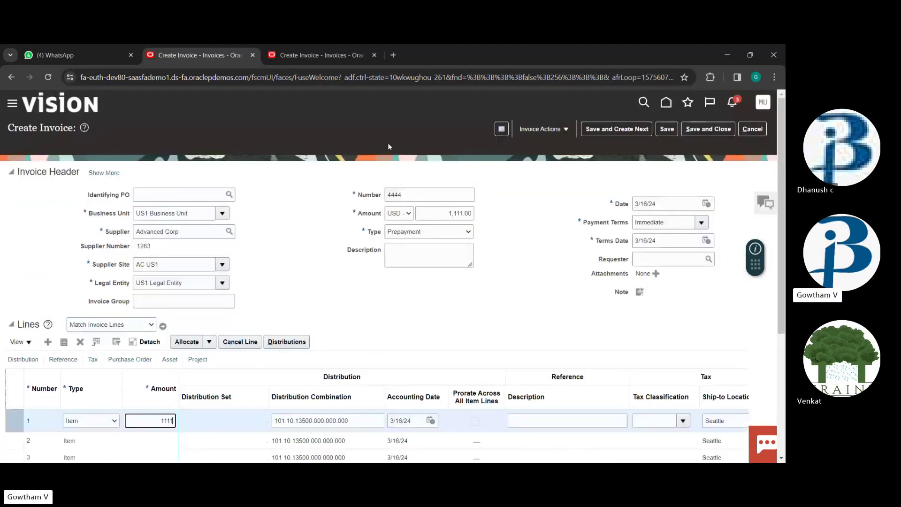
left_click(667, 129)
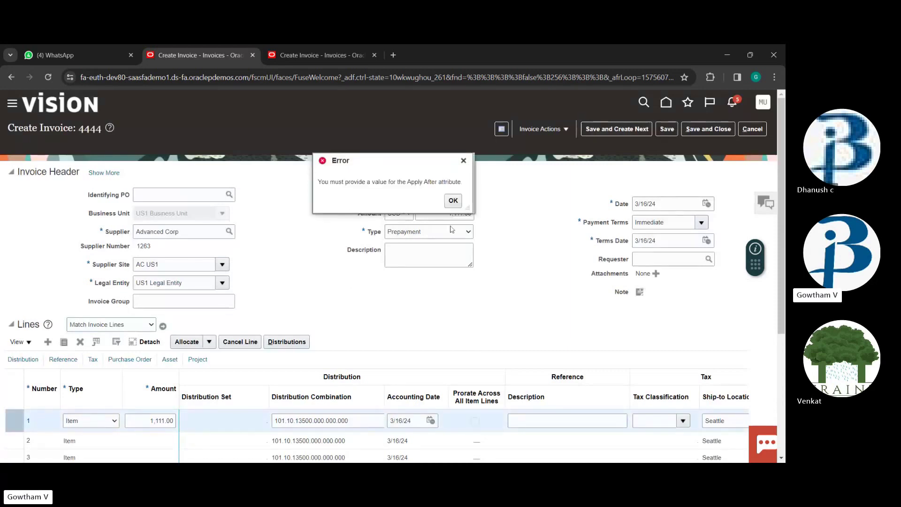
Inspect line 1's distribution combination account segments, dismissing the Apply After errors
left_click(453, 201)
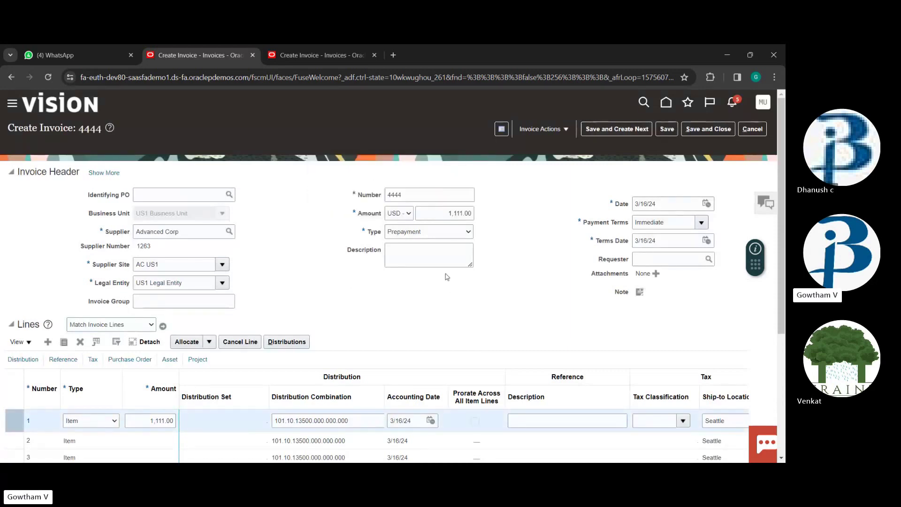
scroll(348, 230, "down", 4)
left_click(347, 229)
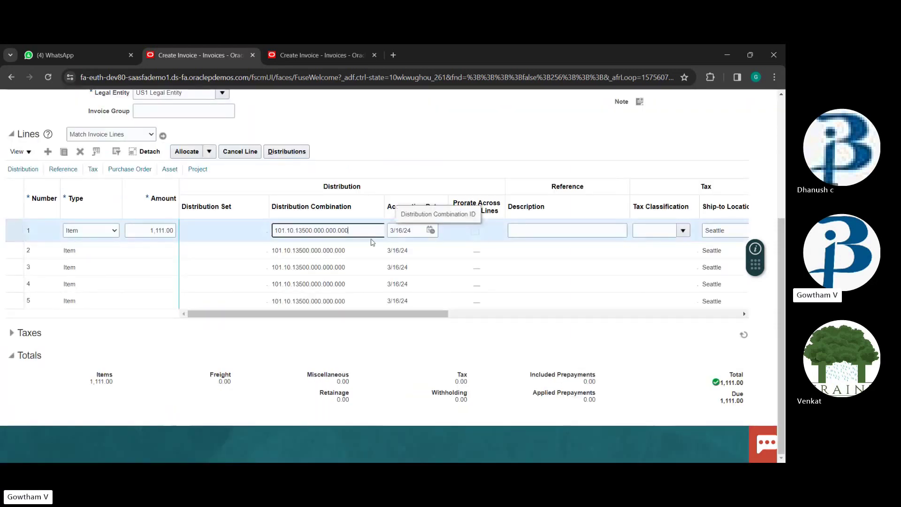
key("Tab")
key("Tab")
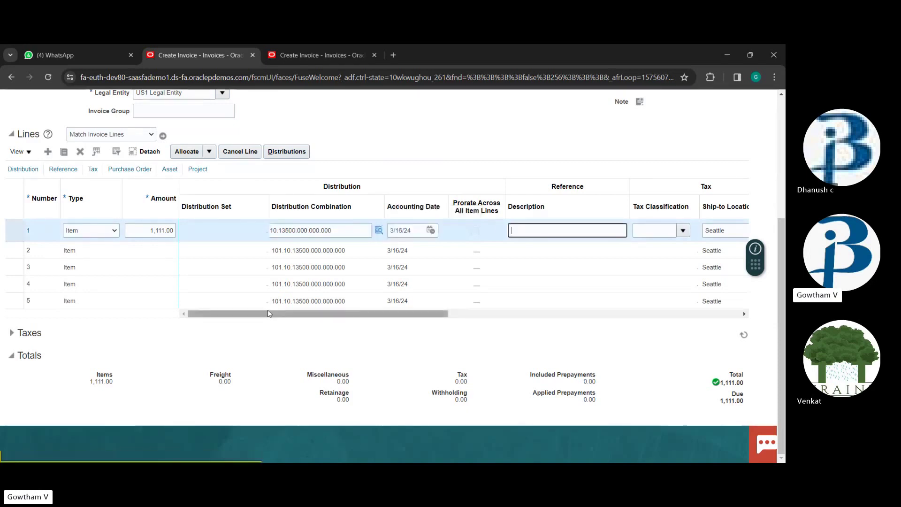
left_click(433, 163)
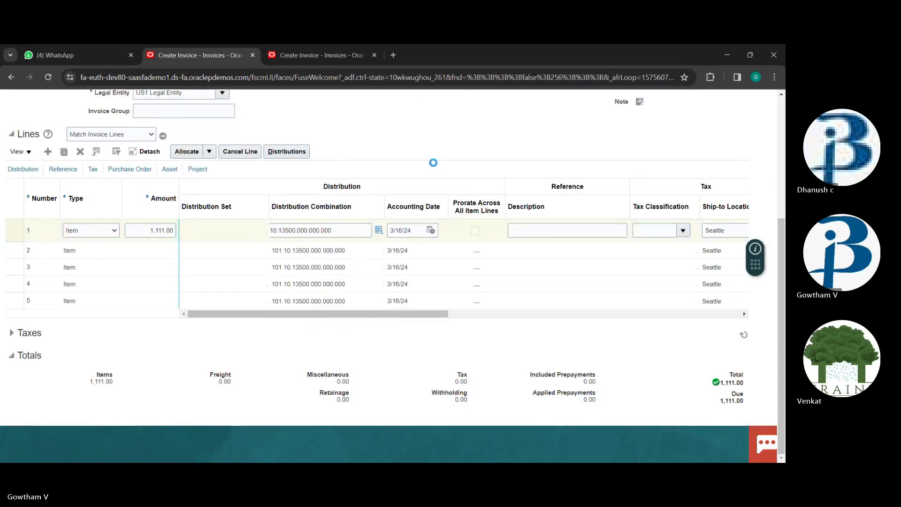
scroll(630, 91, "up", 4)
scroll(634, 111, "down", 1)
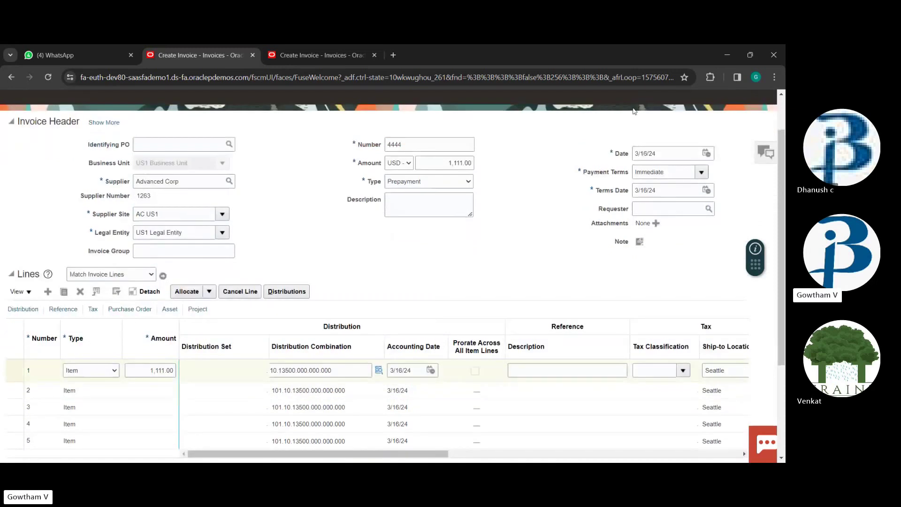
scroll(633, 111, "up", 1)
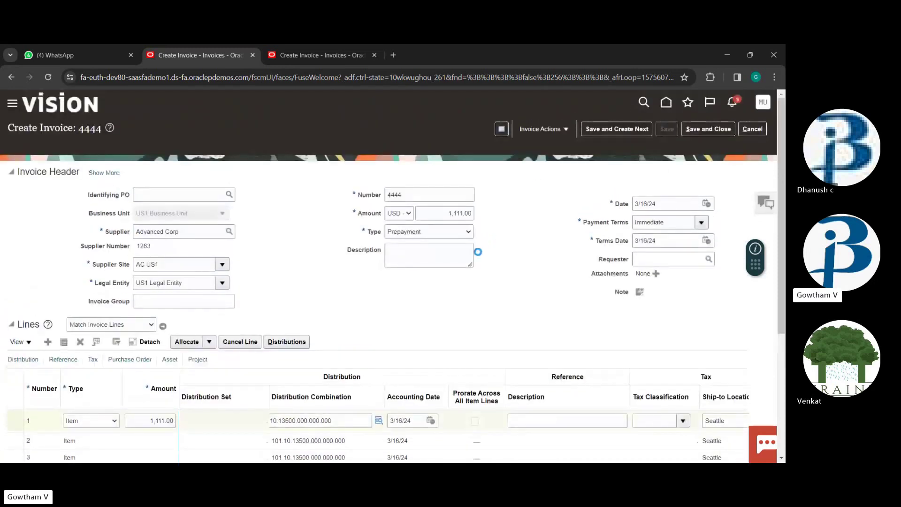
left_click(452, 205)
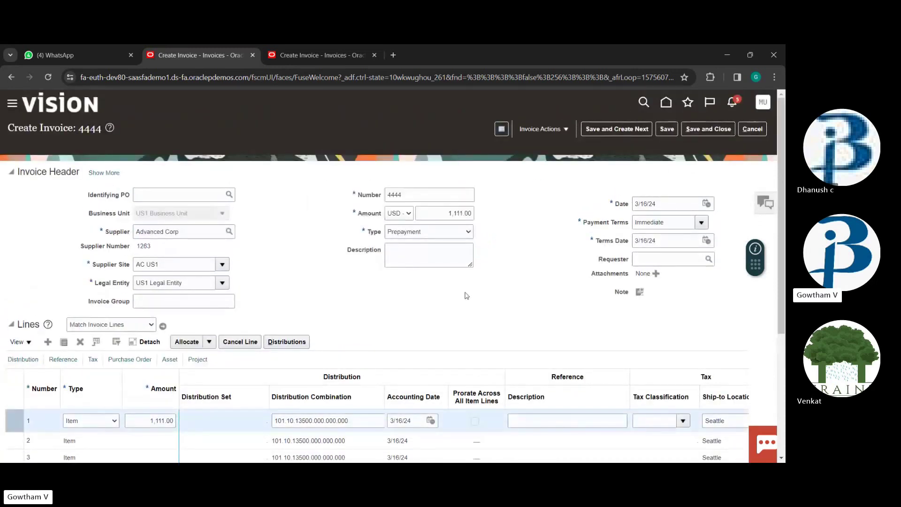
Change the invoice number to aa1234
left_click(433, 192)
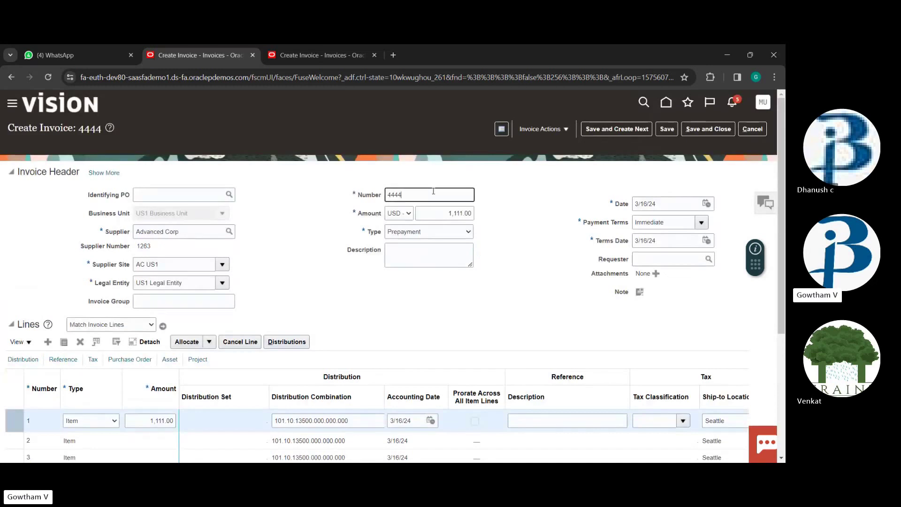
key("BackSpace")
key("BackSpace")
type("aa")
scroll(298, 270, "down", 3)
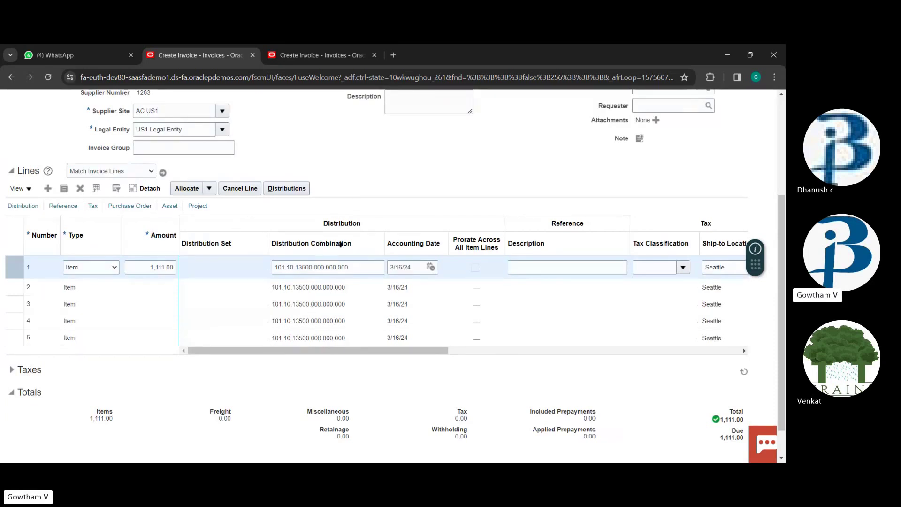
scroll(384, 279, "up", 1)
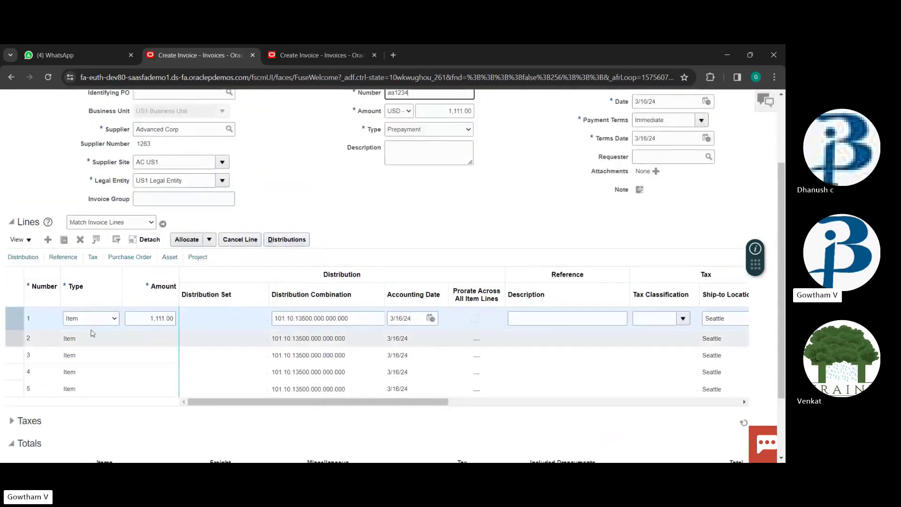
Add description 'aaaa' to line 1, save, and try Pay in Full; both return errors
left_click(128, 323)
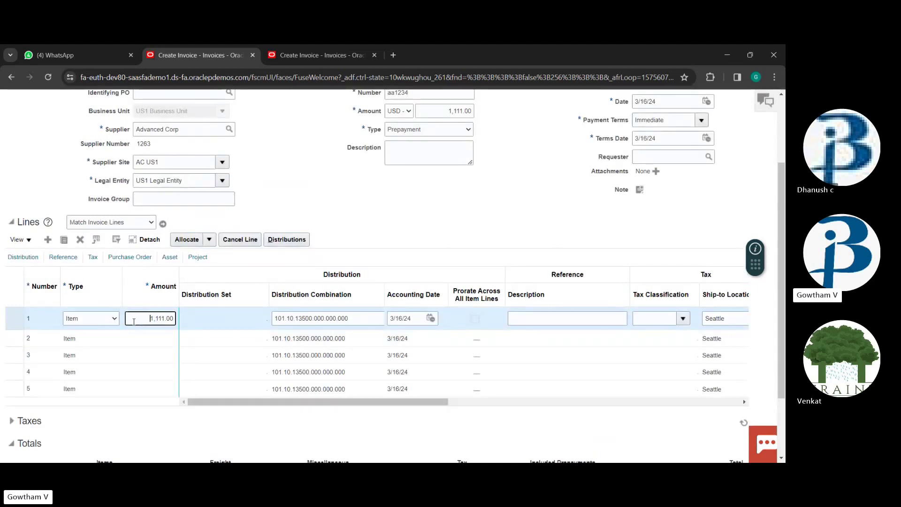
left_click(296, 318)
left_click(514, 318)
type("aaaa")
scroll(499, 203, "up", 3)
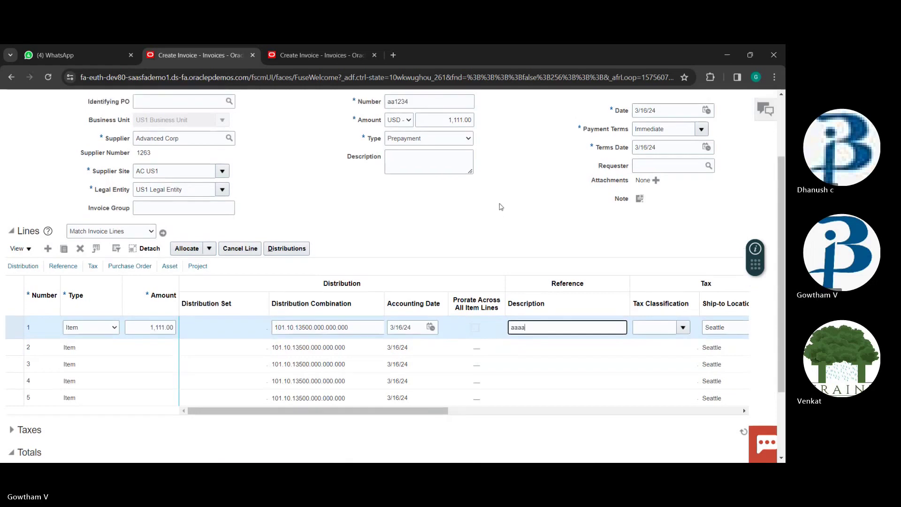
left_click(667, 129)
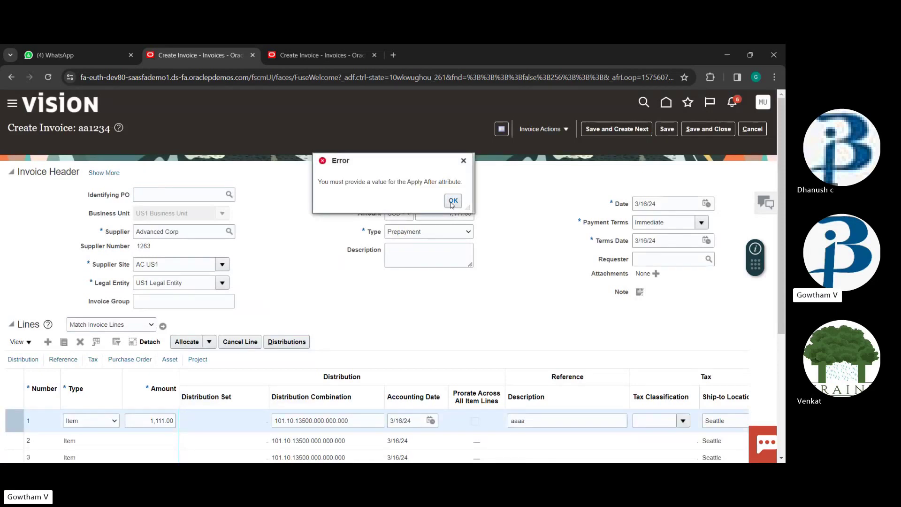
left_click(453, 201)
left_click(543, 129)
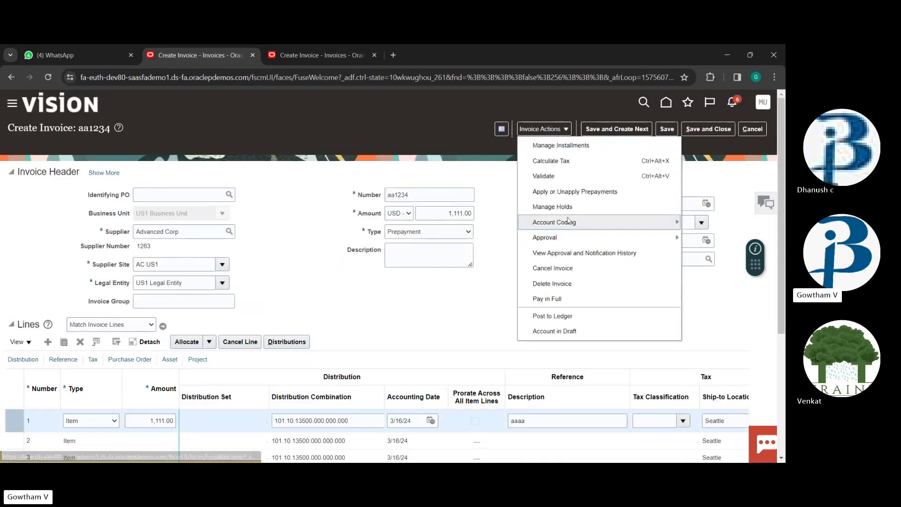
left_click(549, 301)
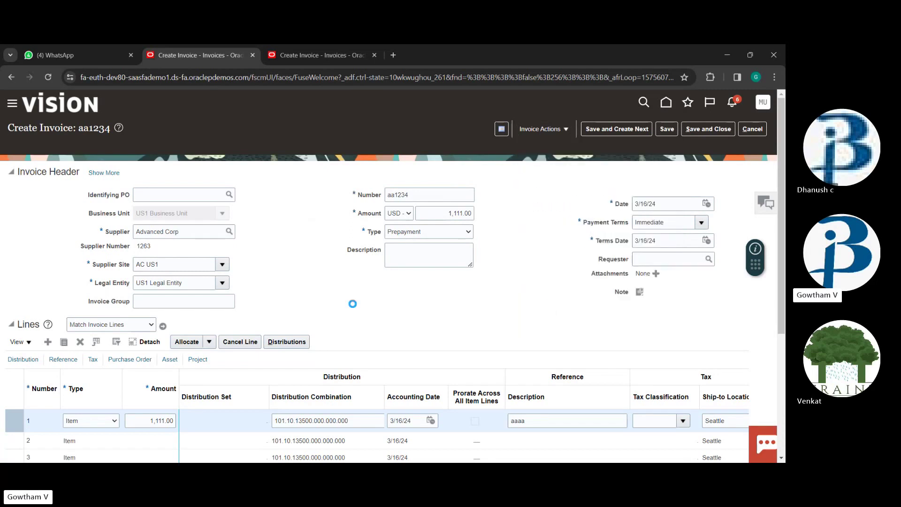
left_click(453, 200)
Delete line 1, set line 2's amount to 1,111.00, and save again, which still errors
scroll(307, 305, "down", 2)
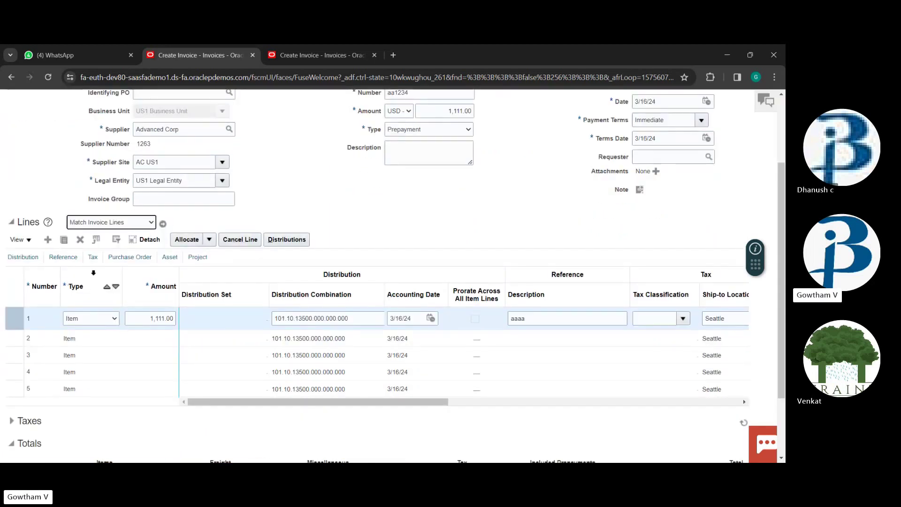
left_click(79, 240)
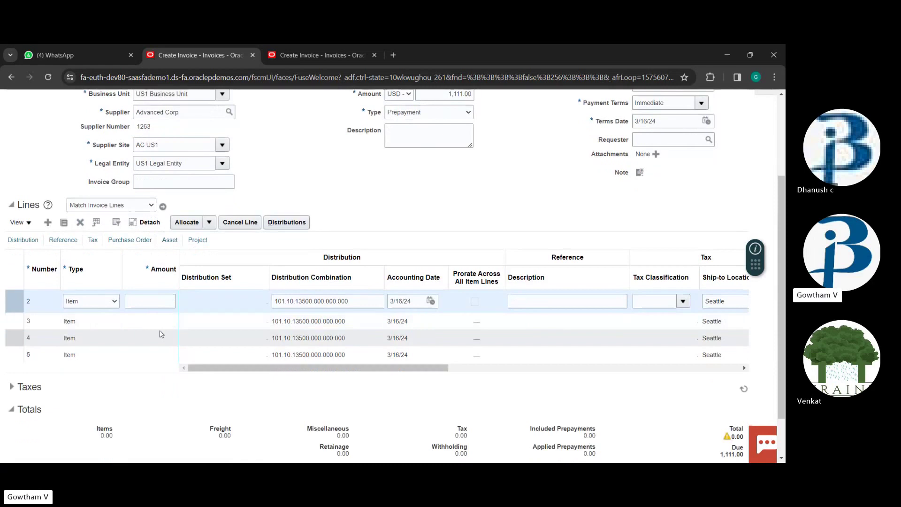
left_click(137, 295)
type("1111")
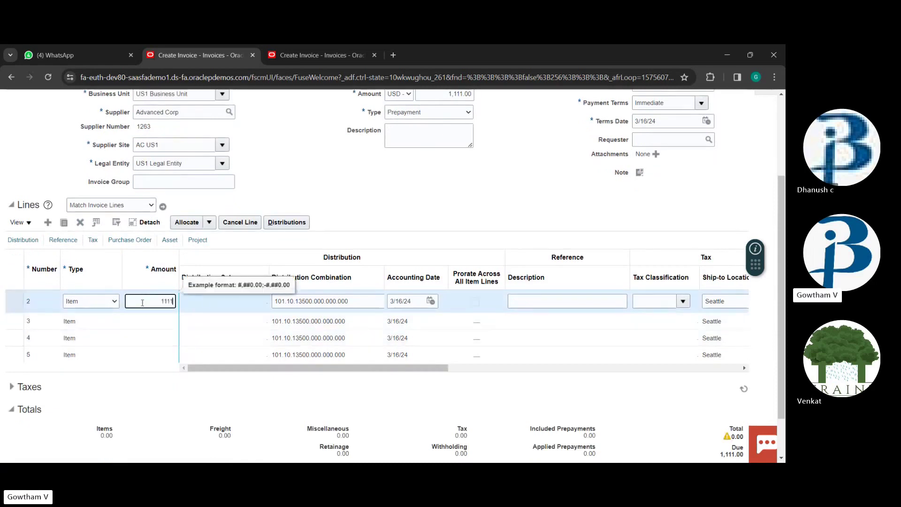
scroll(336, 303, "up", 2)
scroll(336, 303, "up", 1)
scroll(538, 263, "down", 4)
key("Tab")
key("Tab")
key("Tab")
key("Tab")
scroll(491, 302, "up", 5)
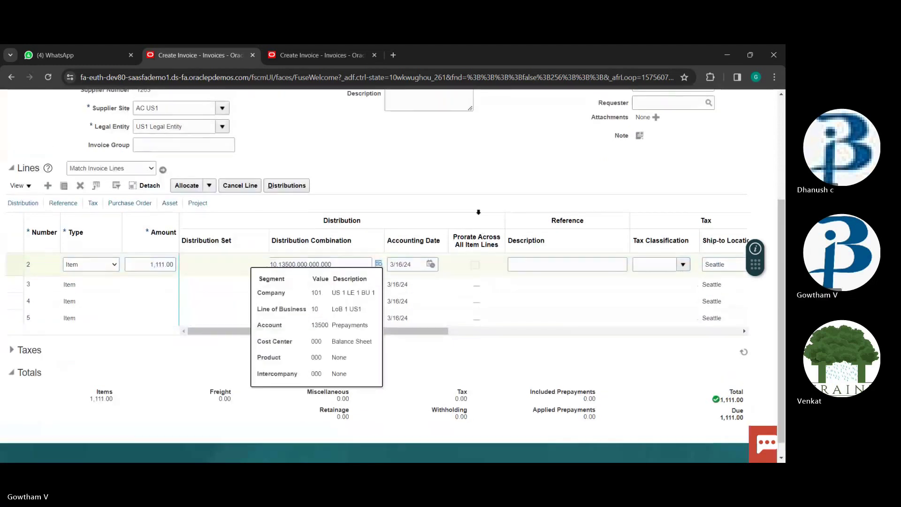
left_click(662, 126)
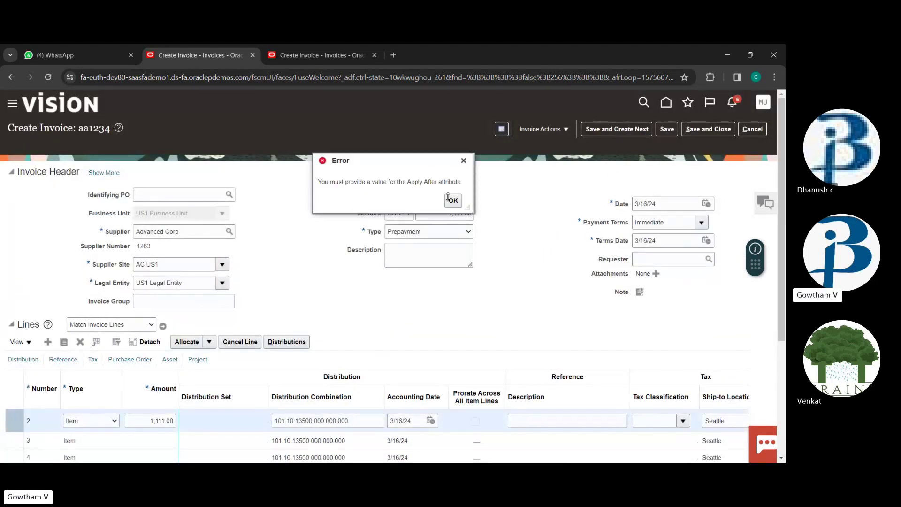
left_click(452, 198)
Cancel the prepayment invoice aa1234
scroll(468, 208, "down", 2)
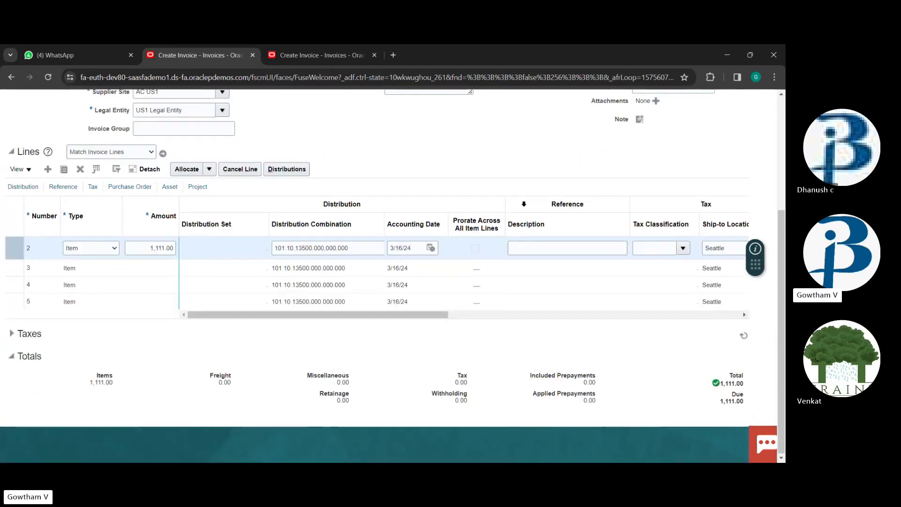
scroll(748, 142, "up", 4)
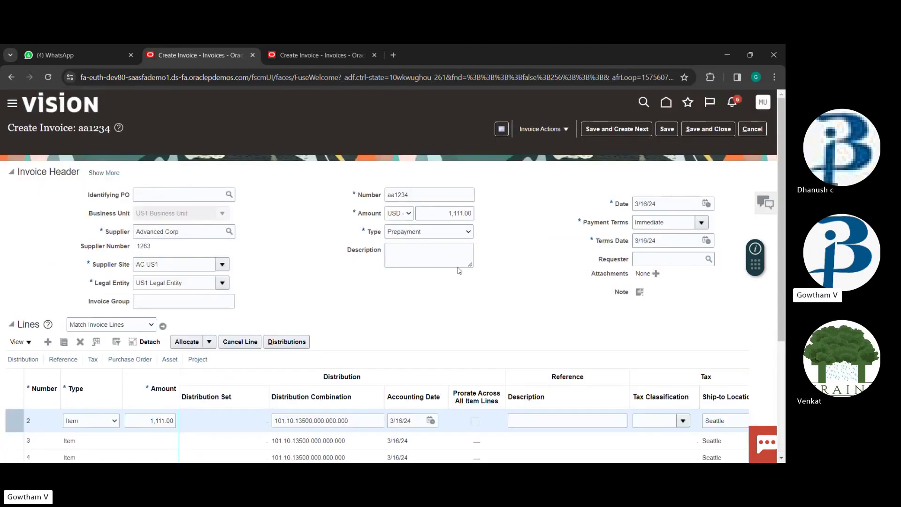
left_click(753, 129)
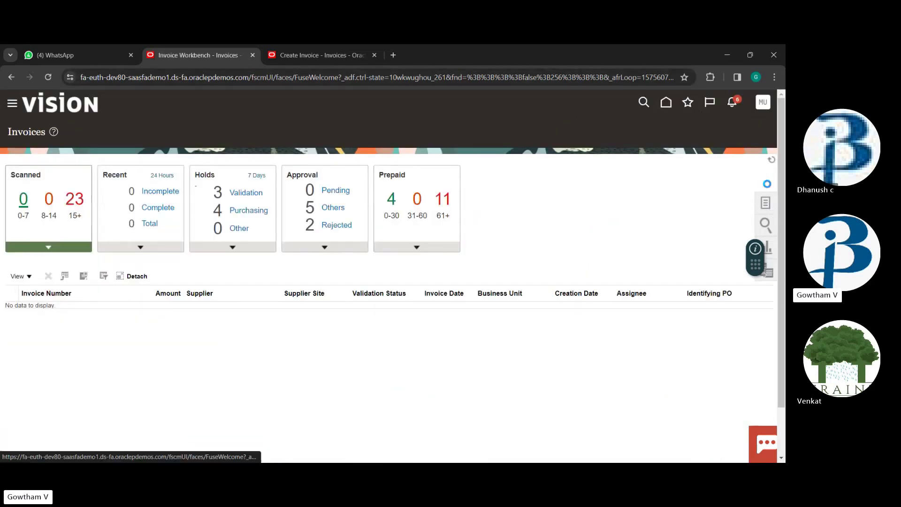
Search Manage Invoices for invoices dated 3/16/24
left_click(765, 202)
left_click(699, 171)
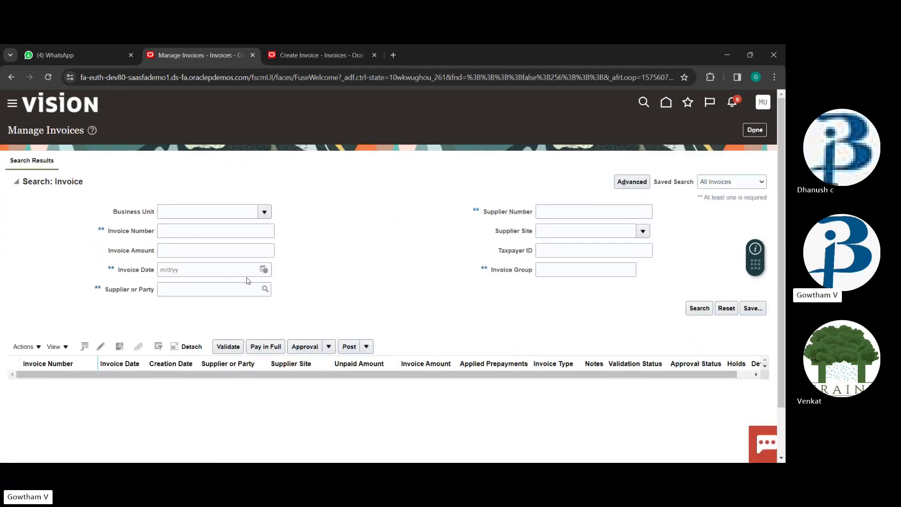
left_click(263, 270)
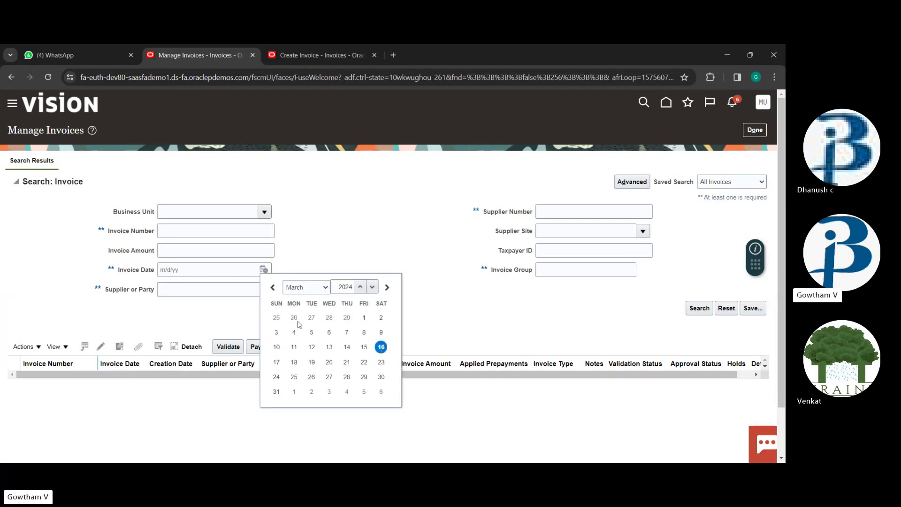
left_click(385, 350)
left_click(695, 310)
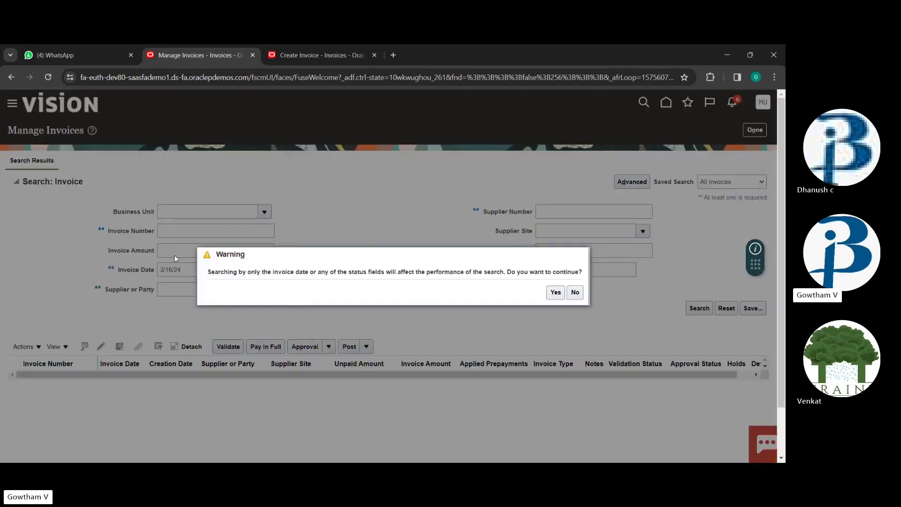
left_click(556, 292)
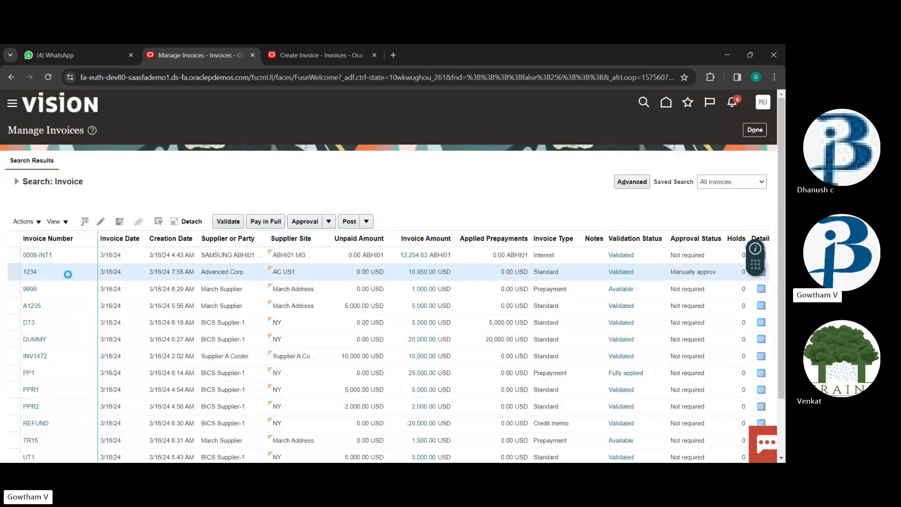
Open invoice 1234 from the results, then return to the Invoices overview
left_click(31, 270)
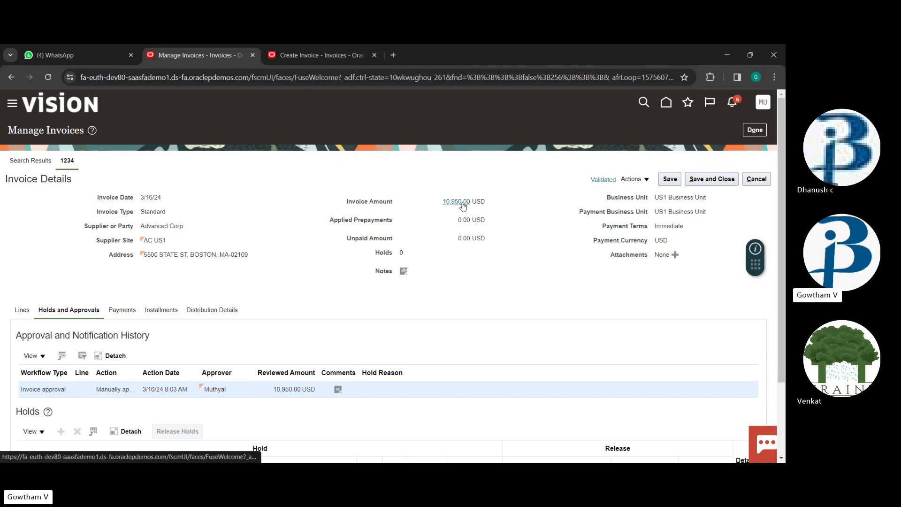
left_click(759, 131)
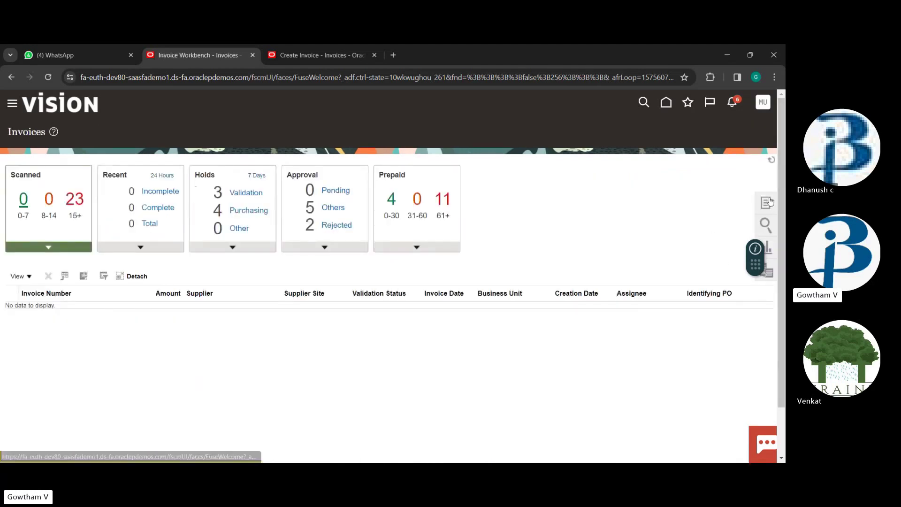
left_click(766, 203)
Start a new invoice of type Credit memo in US1 Business Unit
left_click(687, 137)
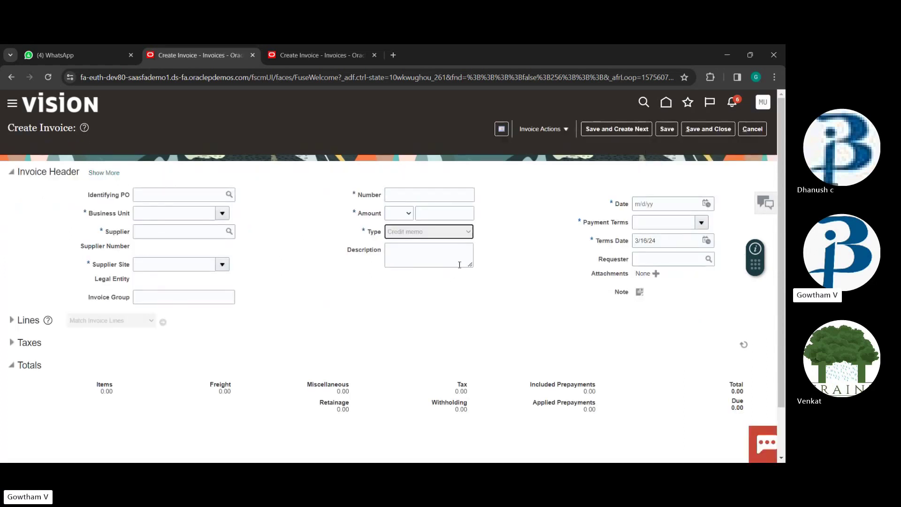
left_click(468, 233)
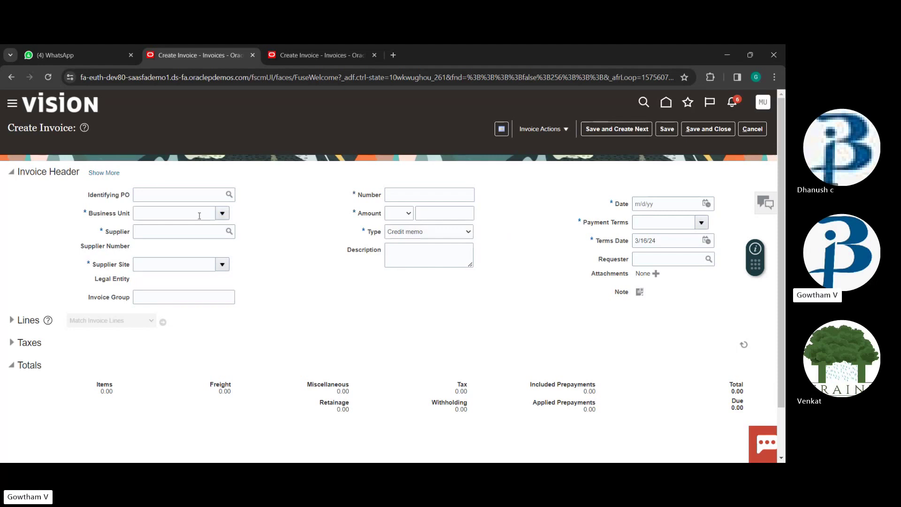
left_click(222, 214)
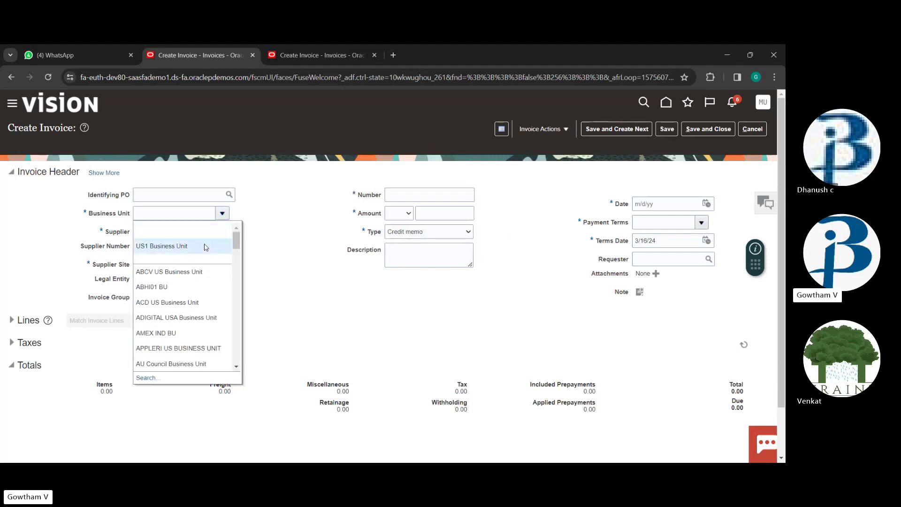
key("Escape")
left_click(419, 196)
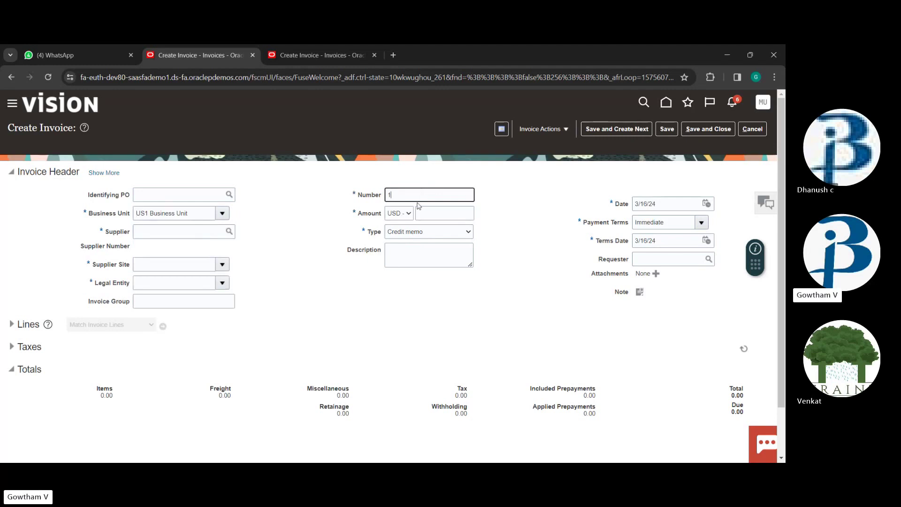
Enter the 10,000.00 USD amount and pick Advanced Corp as supplier
left_click(429, 221)
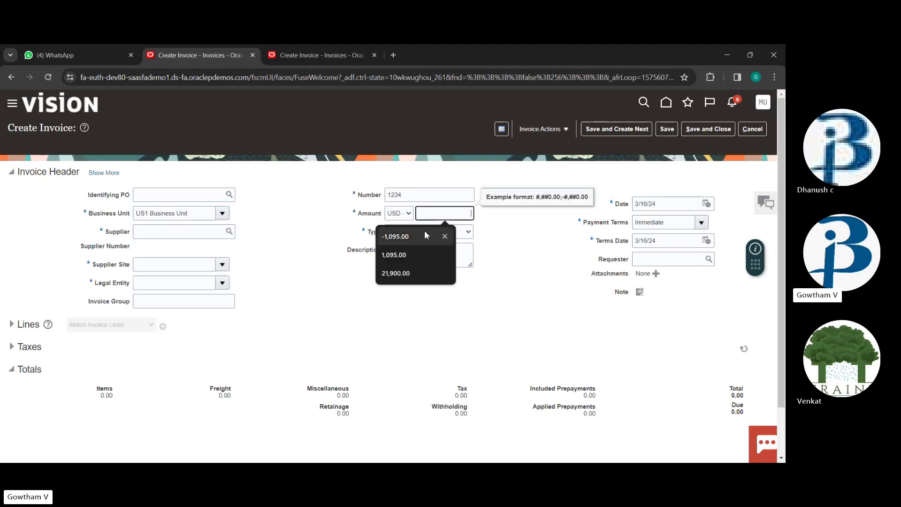
type("1")
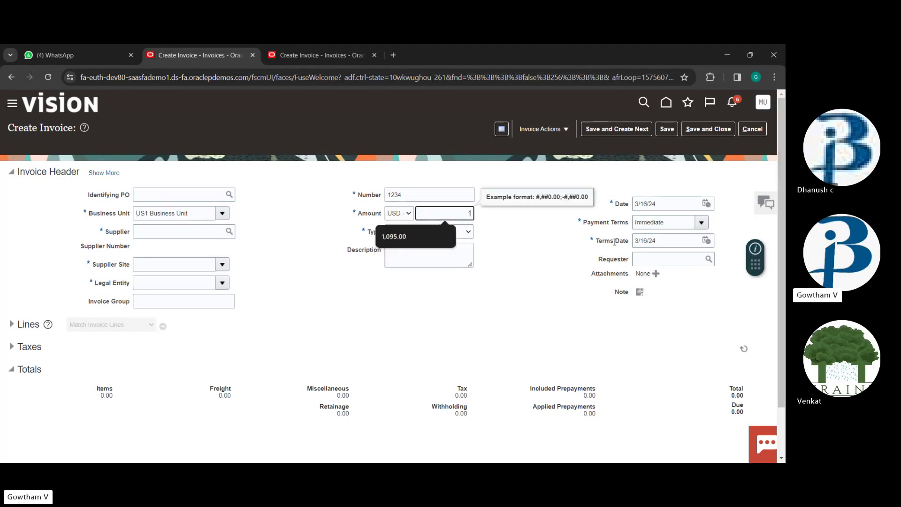
type("0000")
left_click(174, 227)
type("adv")
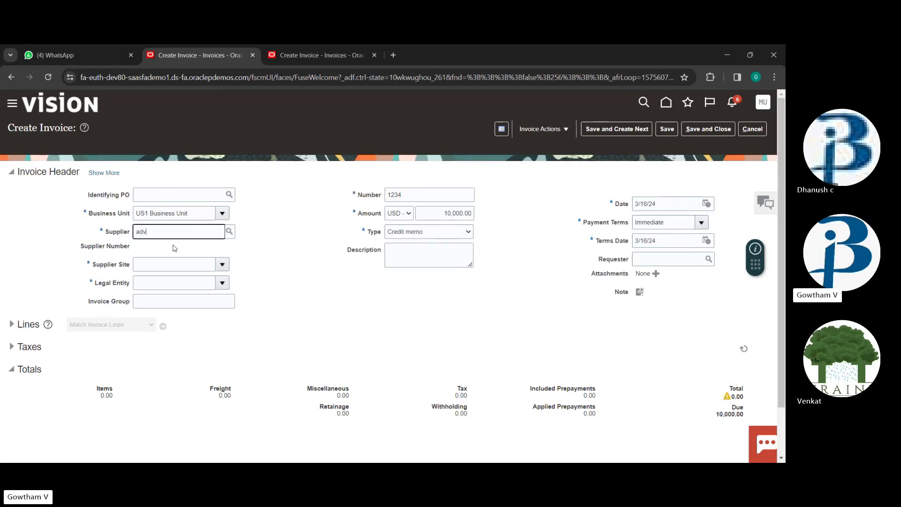
left_click(175, 247)
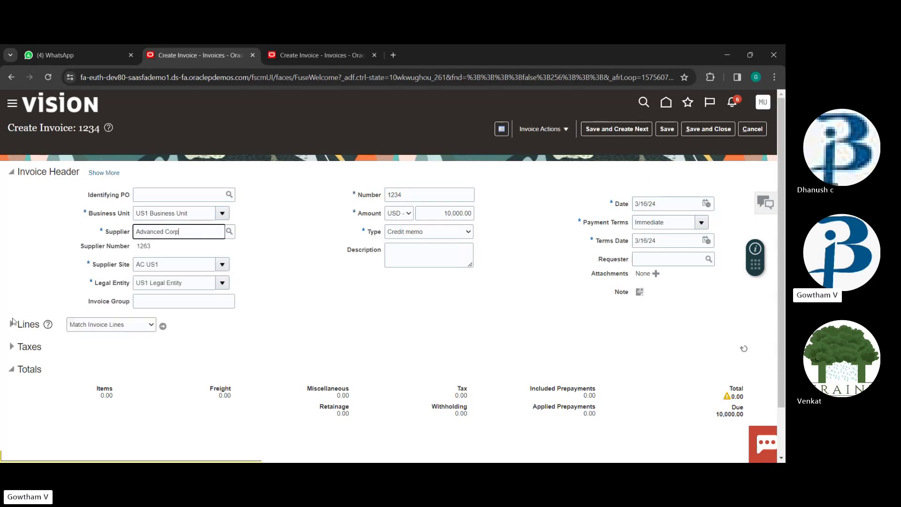
left_click(10, 327)
Enter 10,000.00 as line 1's amount and pick account 11200 for its distribution
scroll(377, 300, "down", 3)
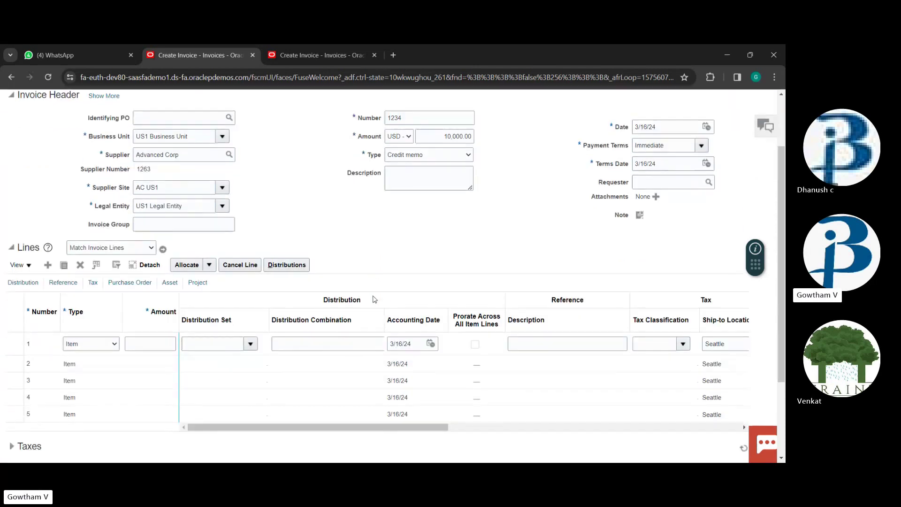
left_click(153, 268)
type("10000")
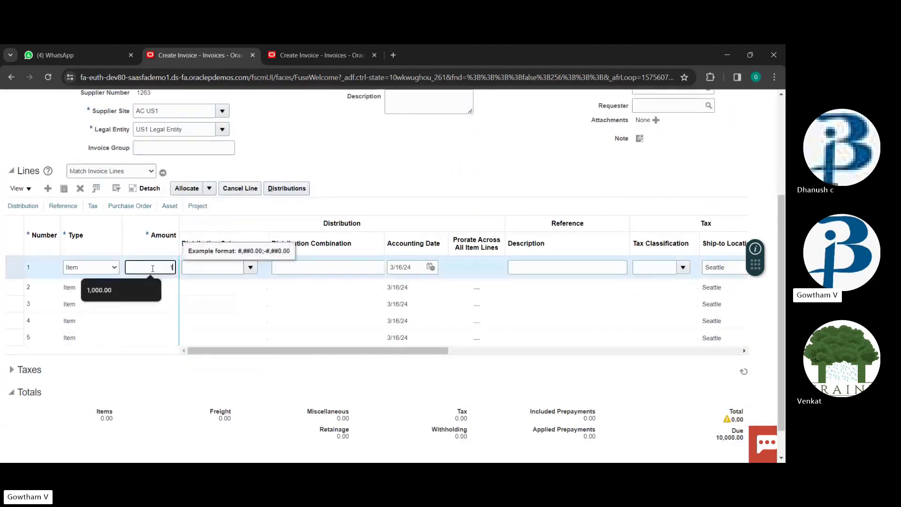
left_click(322, 267)
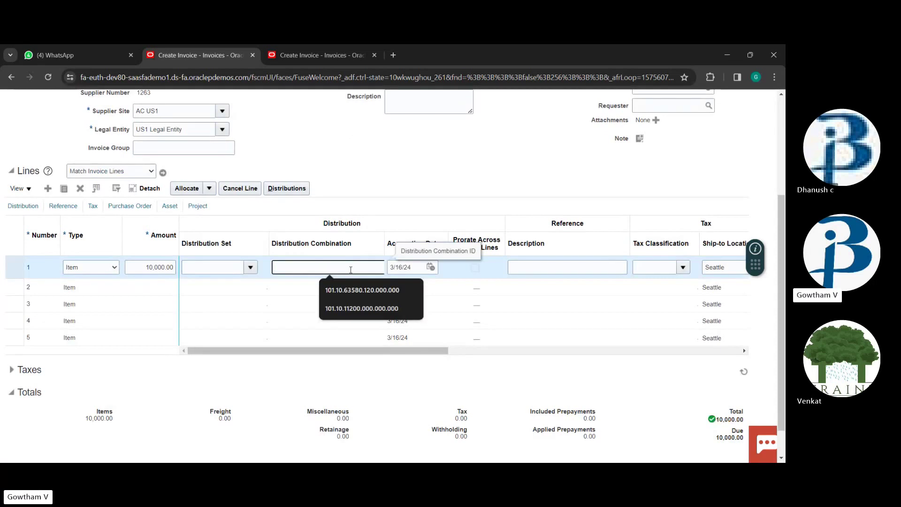
left_click(376, 285)
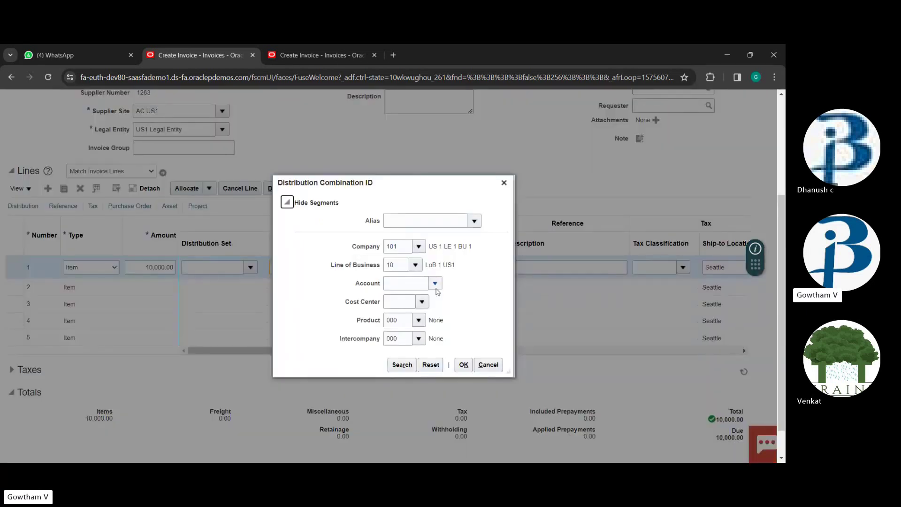
left_click(435, 283)
left_click(436, 403)
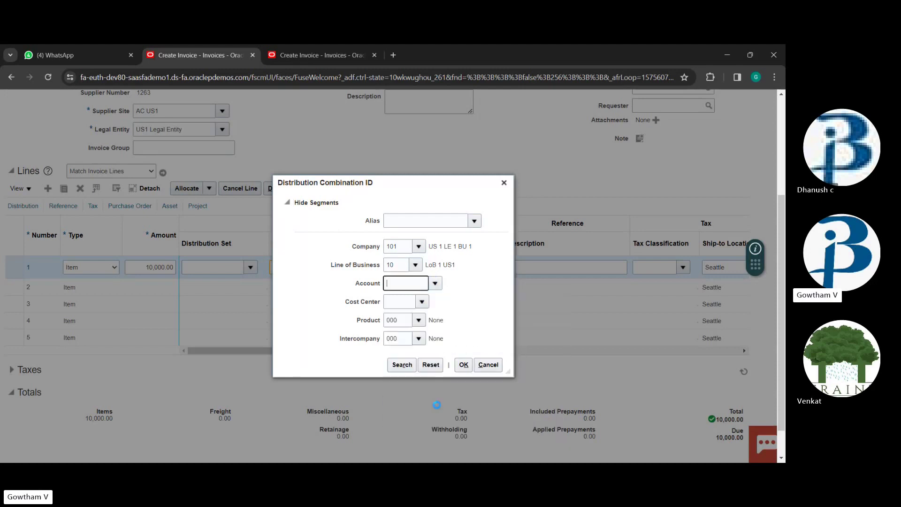
left_click(463, 364)
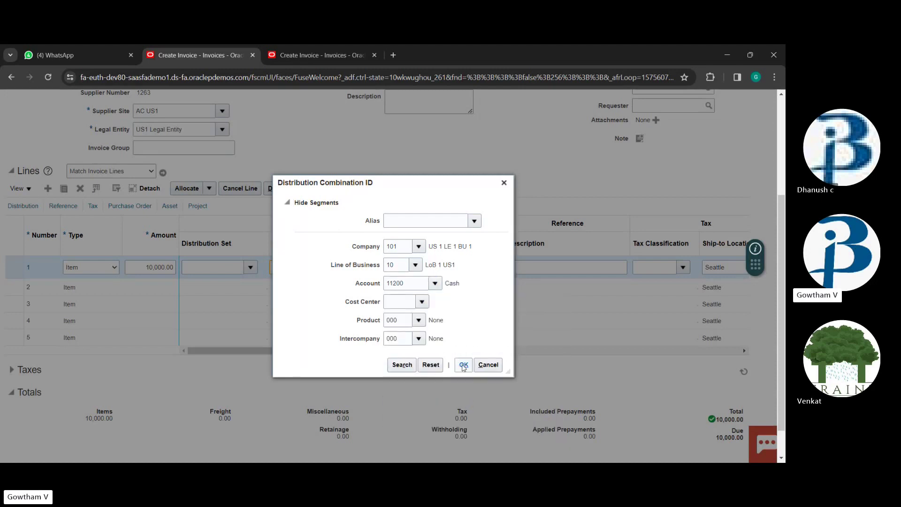
left_click(460, 200)
Set cost center 000 and confirm distribution 101.10.11200.000.000.000 for line 1
left_click(401, 300)
type("000")
key("BackSpace")
key("BackSpace")
key("BackSpace")
type("000")
left_click(468, 370)
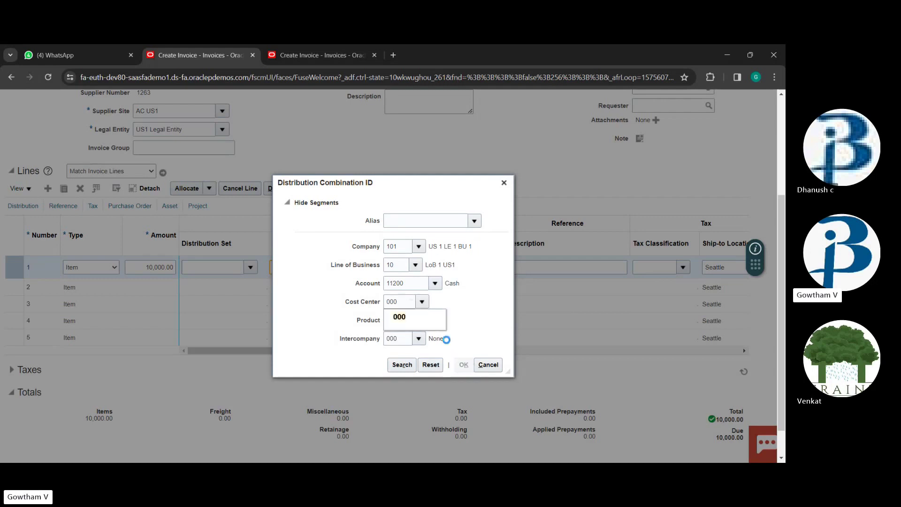
left_click(404, 321)
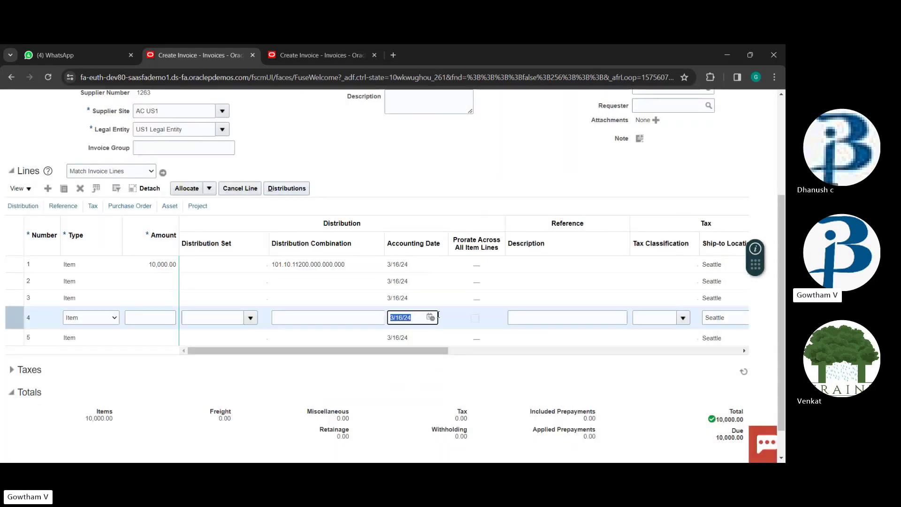
left_click(362, 262)
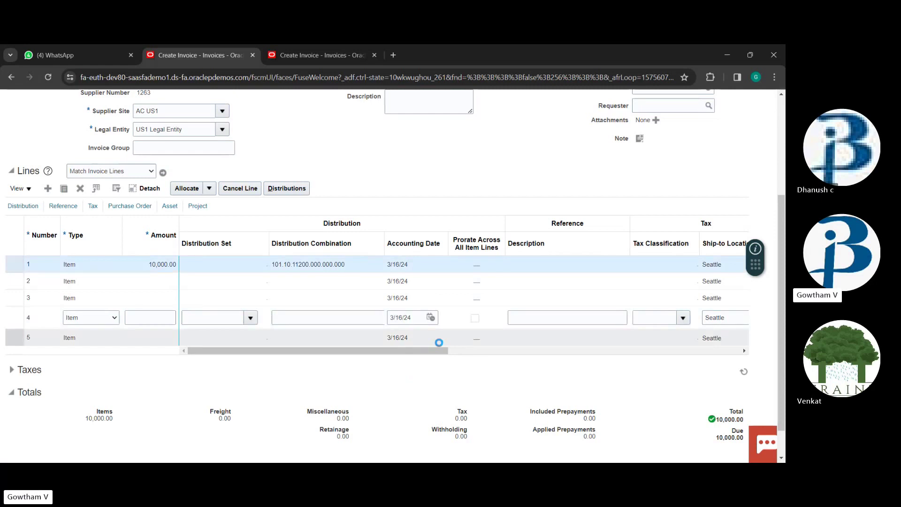
scroll(559, 217, "up", 4)
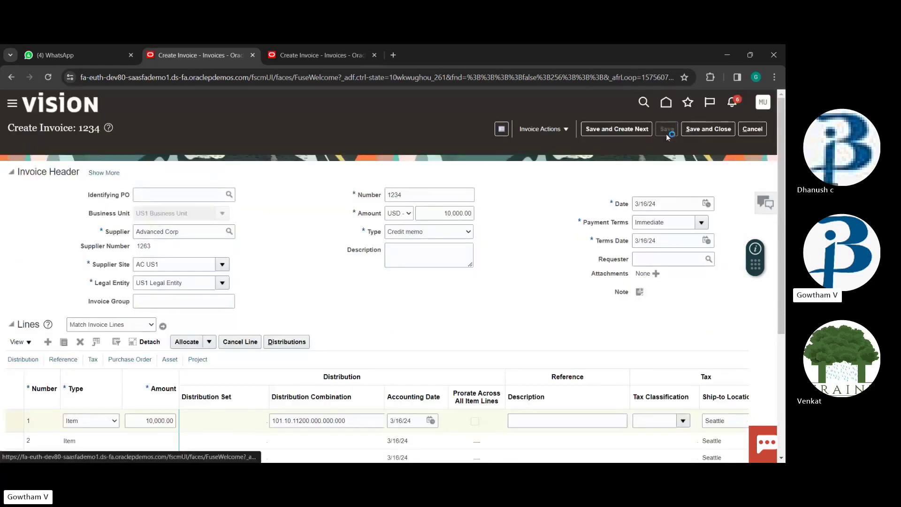
Clear the save errors and make the invoice amount and Item line 1 amount negative (-10,000.00)
scroll(450, 220, "up", 1)
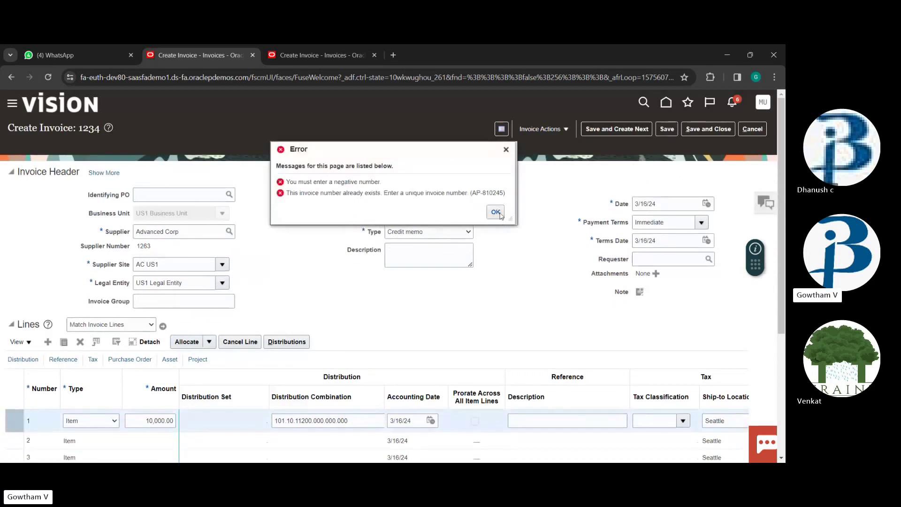
left_click(498, 214)
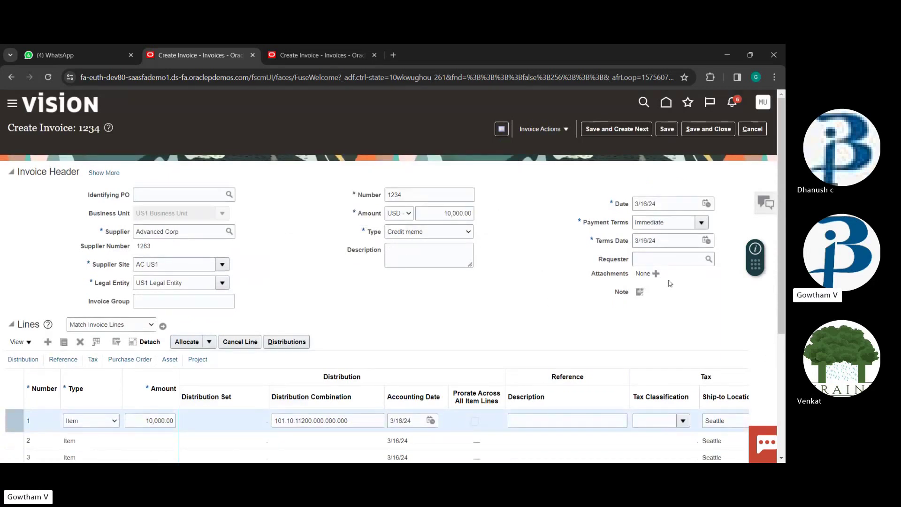
left_click(436, 213)
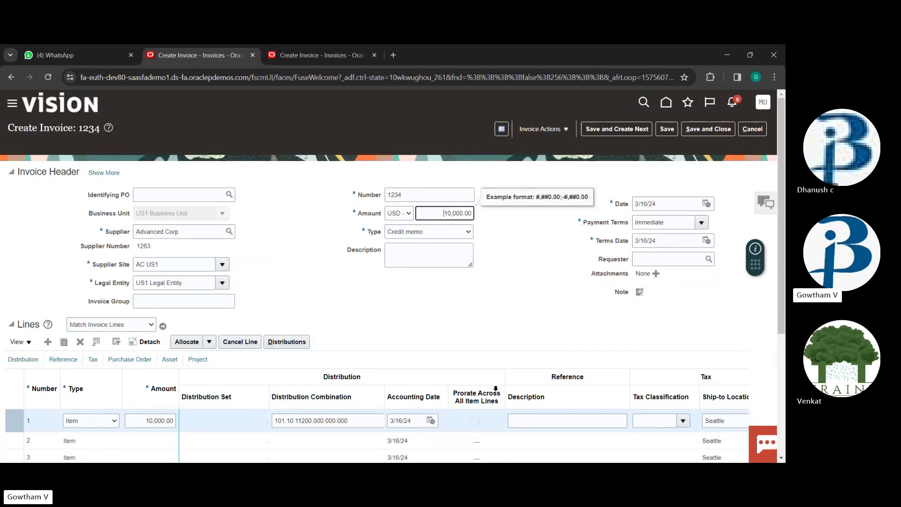
scroll(444, 413, "down", 3)
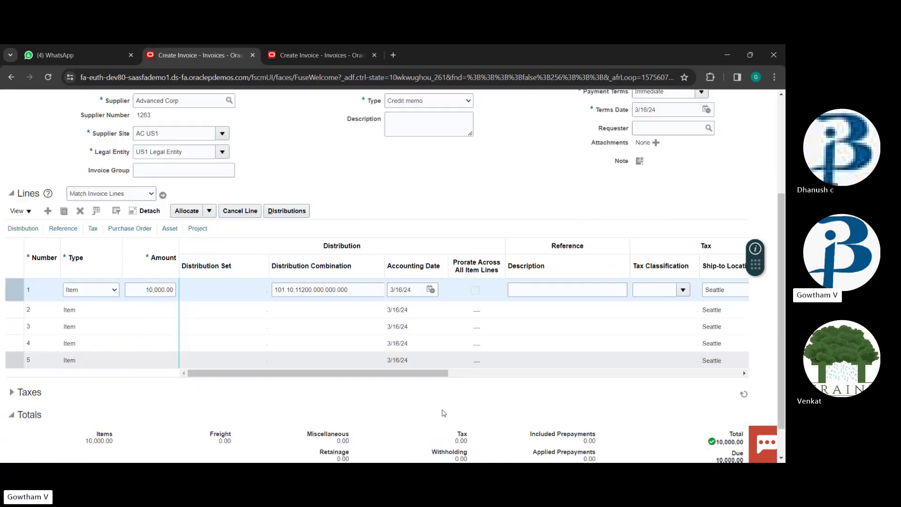
left_click(145, 281)
type("-")
scroll(528, 408, "up", 3)
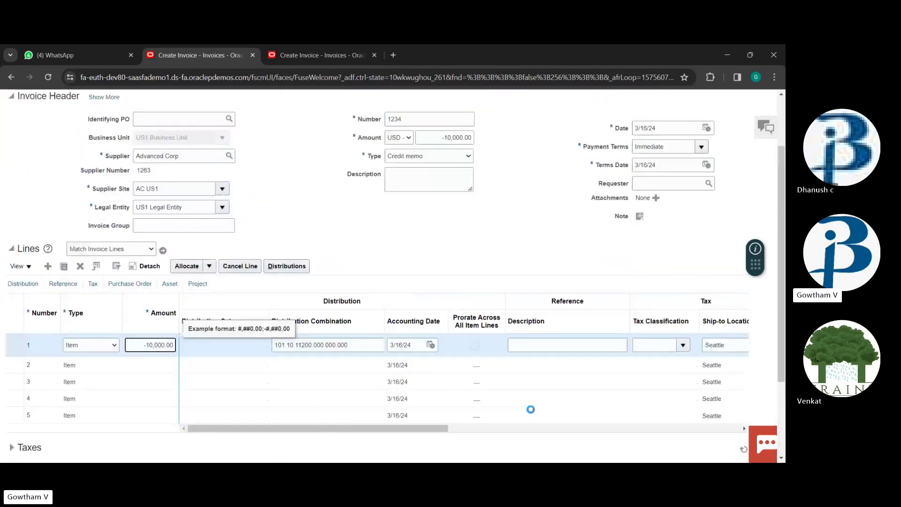
Save the credit memo as number 12345 after the duplicate-number error, then validate it
left_click(668, 130)
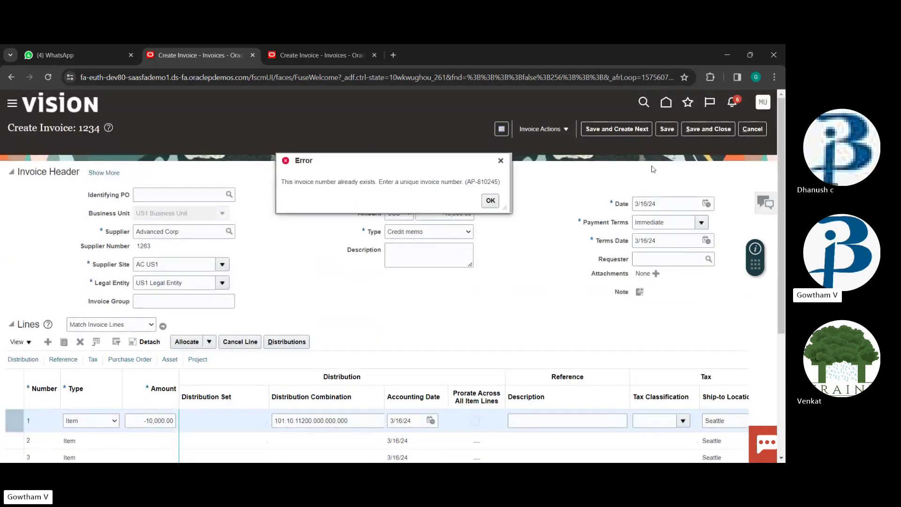
left_click(489, 202)
type("5")
left_click(667, 129)
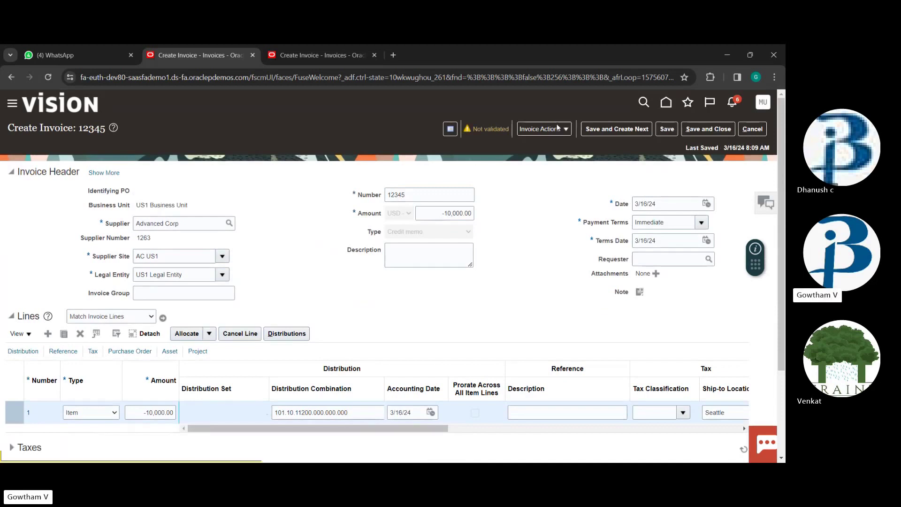
left_click(542, 128)
left_click(566, 178)
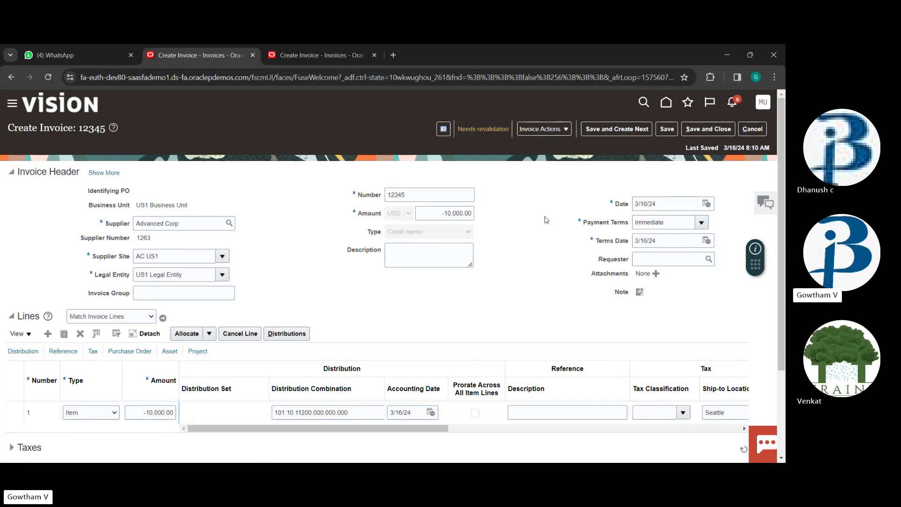
Change the invoice amount to -10,950.00 and validate invoice 12345
scroll(545, 255, "down", 2)
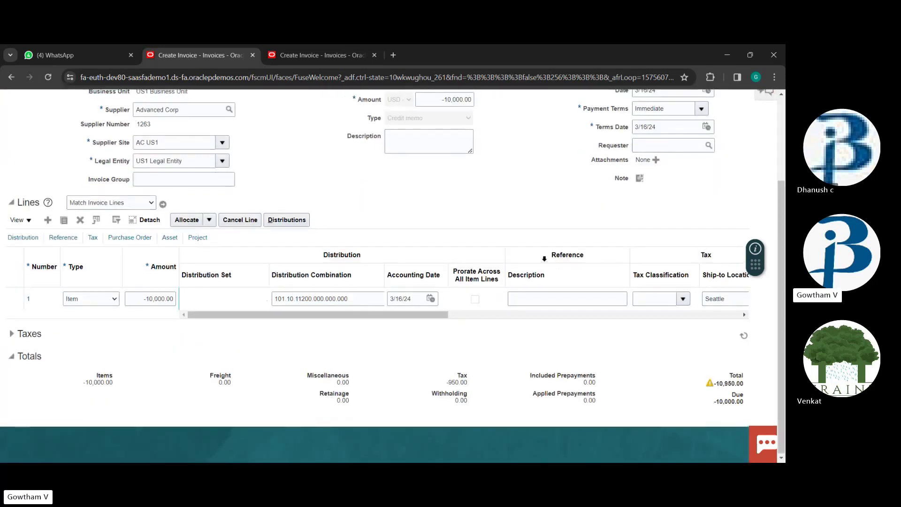
scroll(449, 227, "up", 2)
left_click(448, 214)
key("BackSpace")
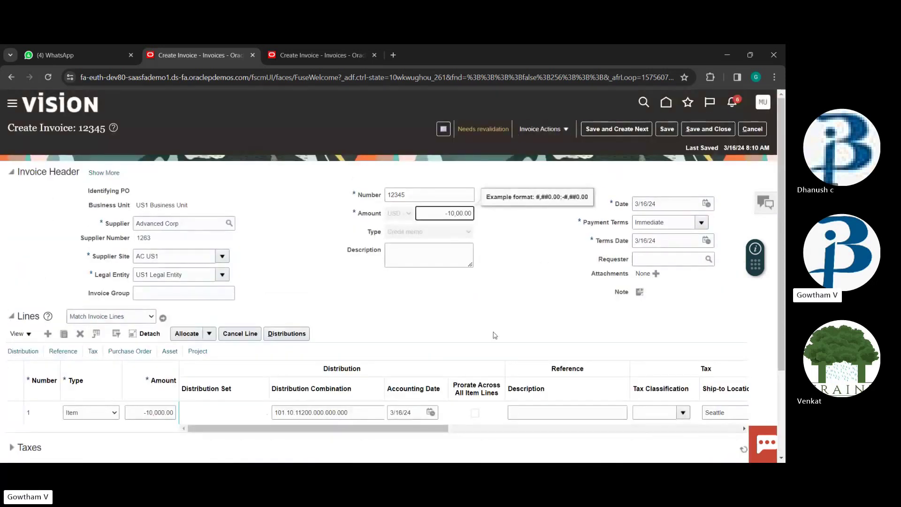
type("95")
left_click(542, 129)
left_click(554, 176)
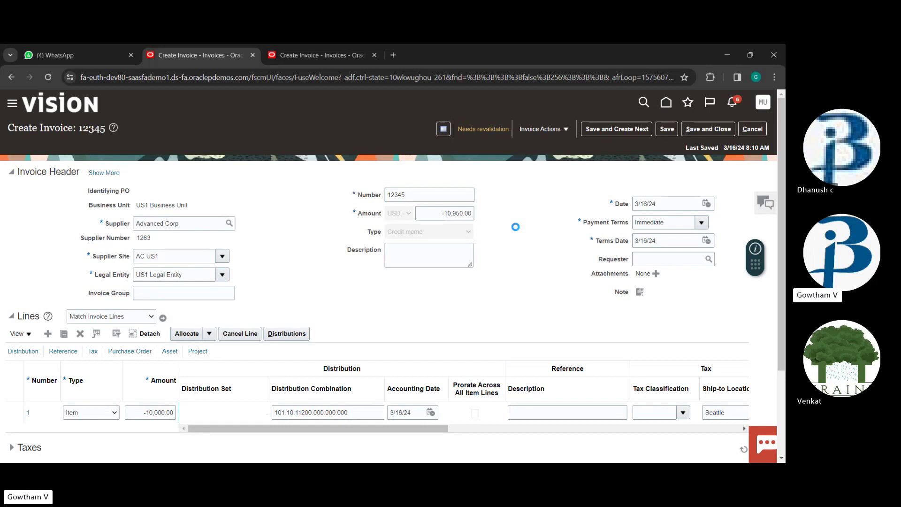
Post the credit memo's accounting to the ledger and dismiss the completion message
left_click(530, 130)
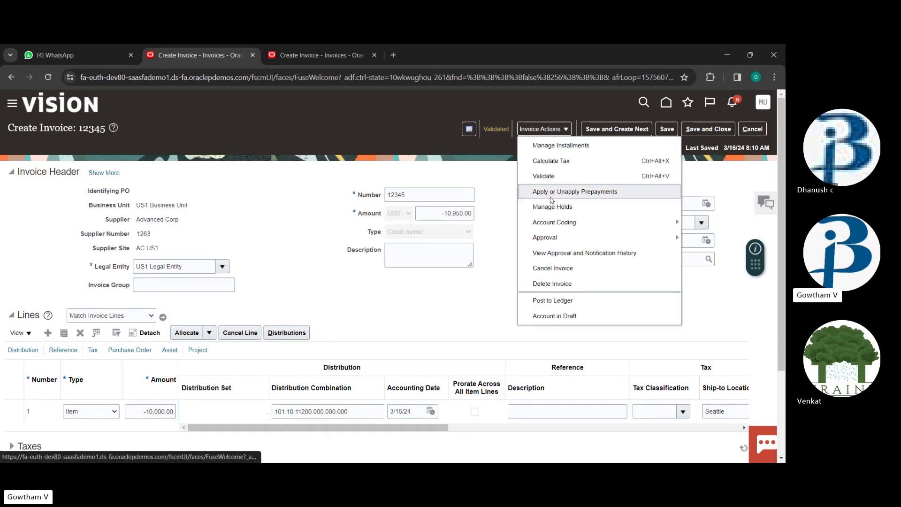
left_click(567, 300)
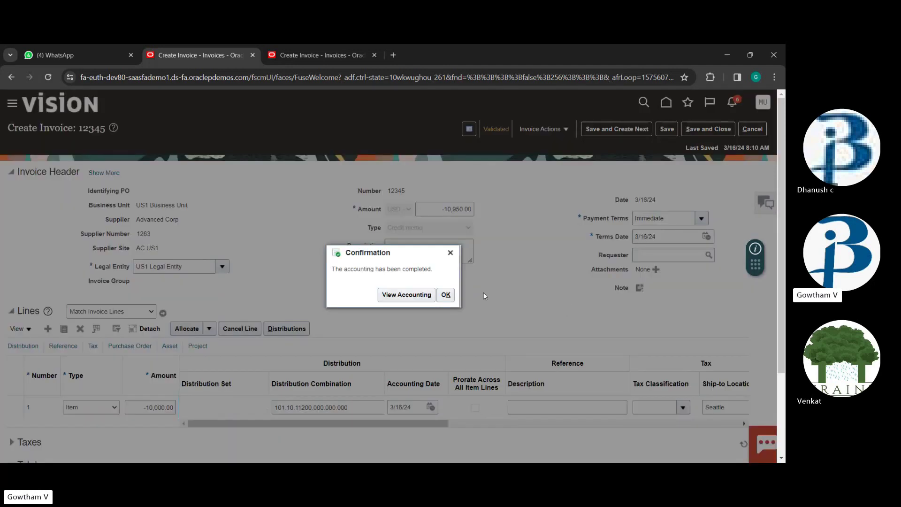
key("Escape")
left_click(543, 129)
Force approve credit memo 12345 through Invoice Actions > Approval
mouse_move(578, 238)
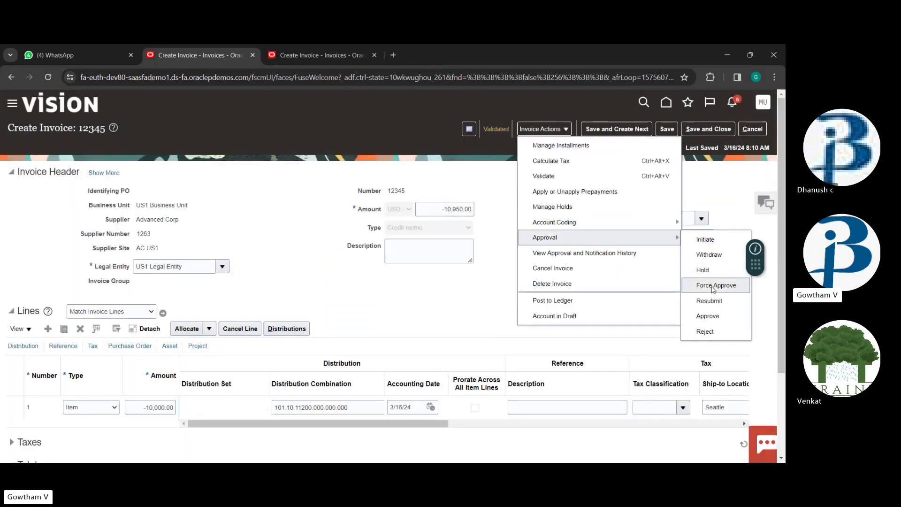
left_click(716, 285)
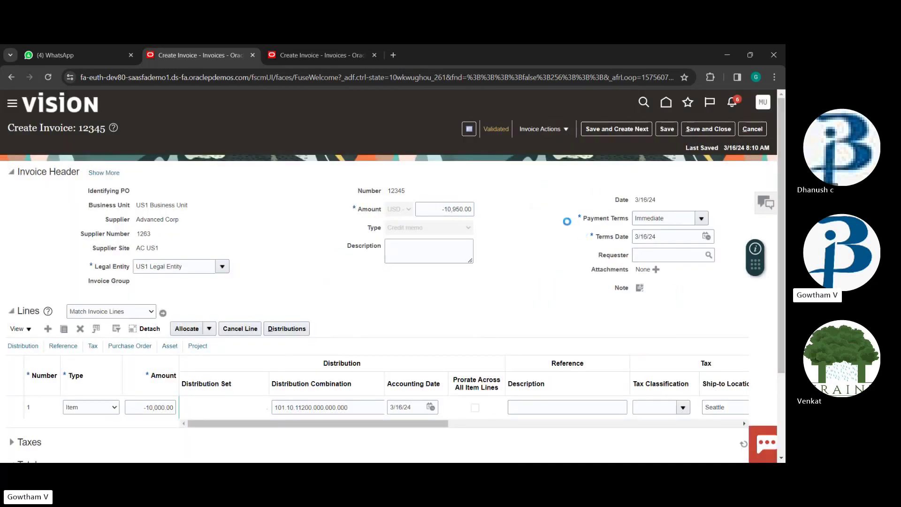
left_click(547, 129)
left_click(506, 200)
Save and close credit memo 12345 without choosing another invoice action
left_click(544, 129)
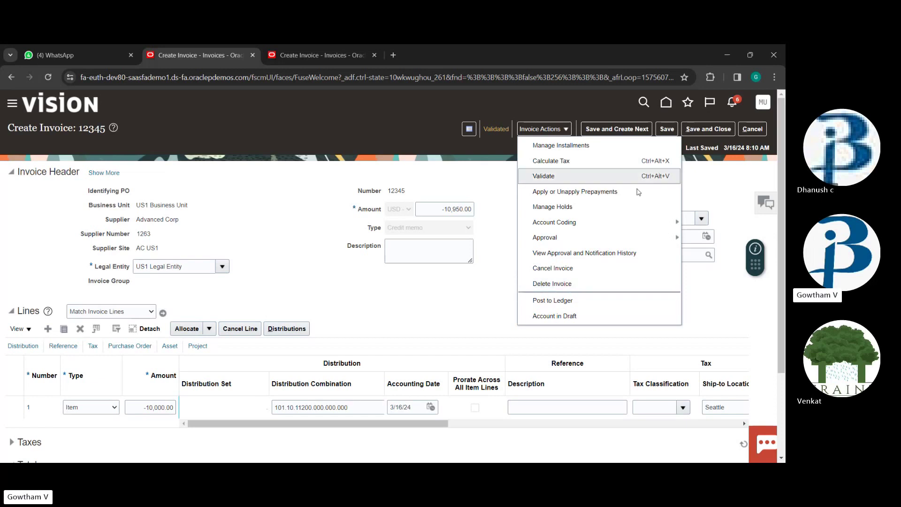
left_click(496, 194)
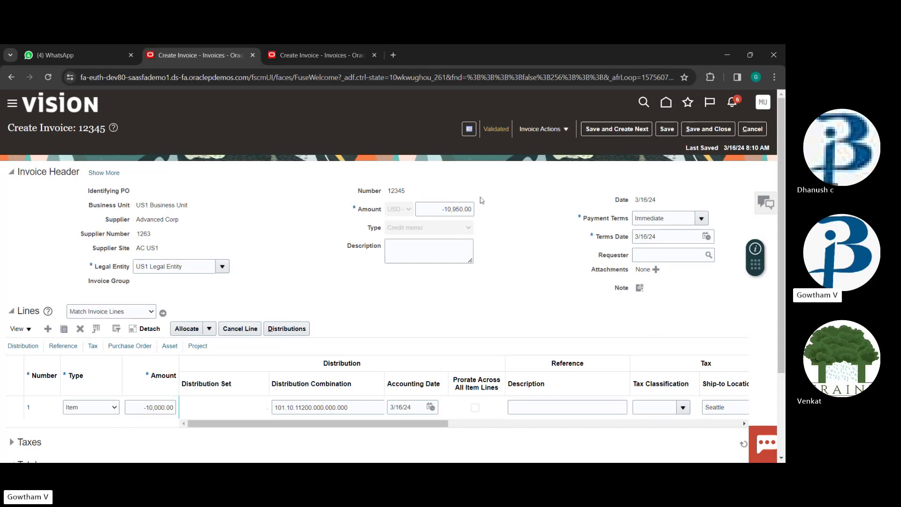
left_click(709, 129)
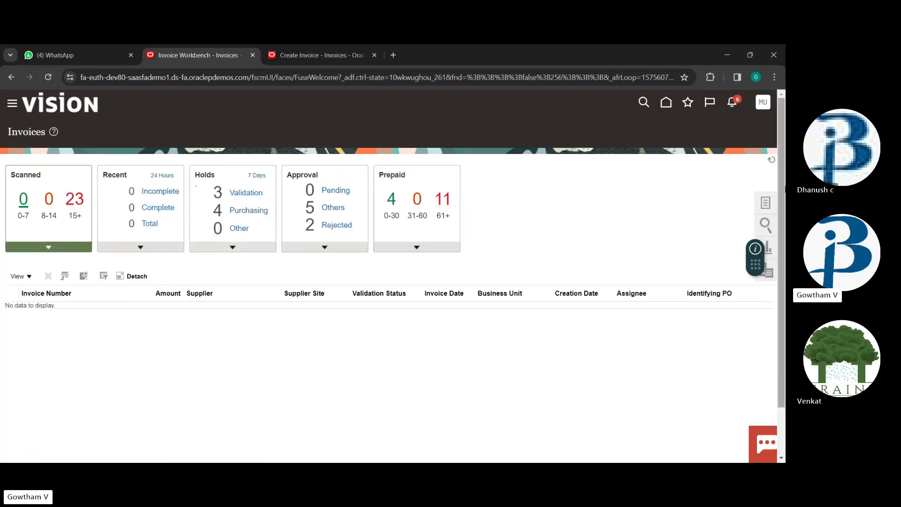
Show and hide the invoice Tasks panel, then go to the home page and browse it
left_click(770, 201)
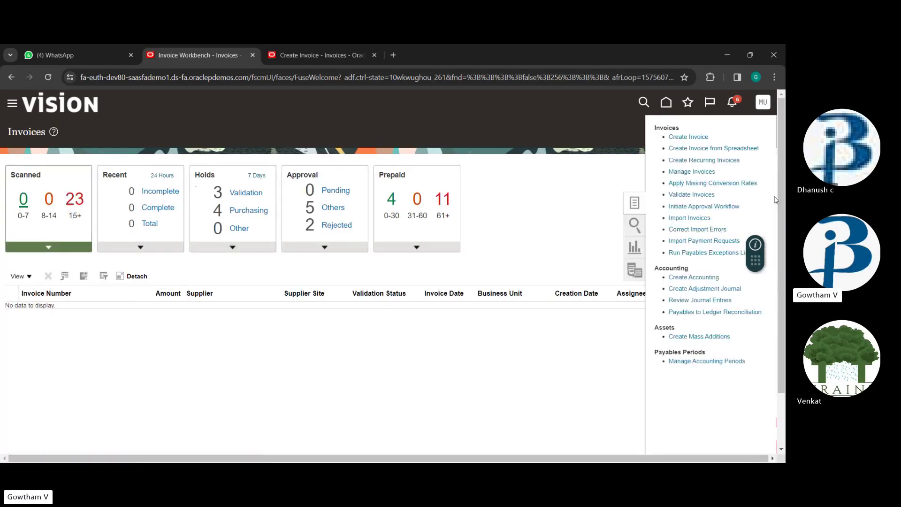
left_click(635, 203)
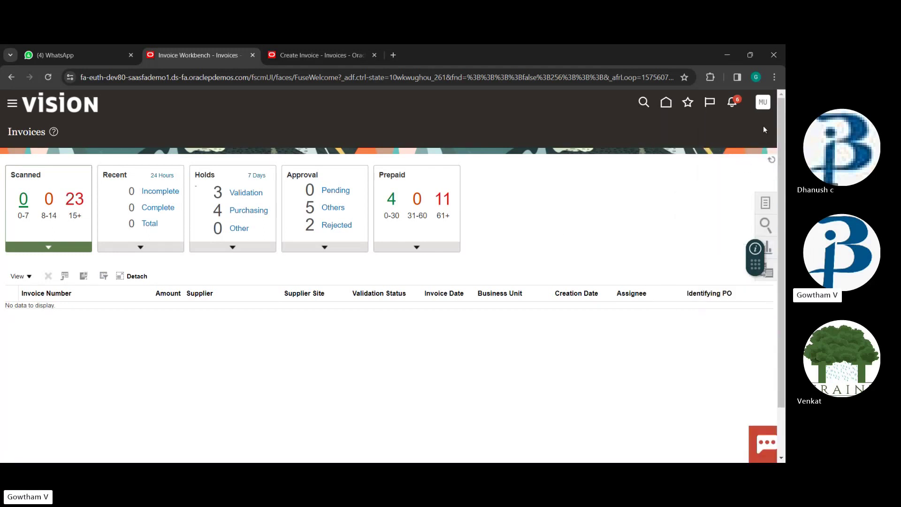
left_click(664, 103)
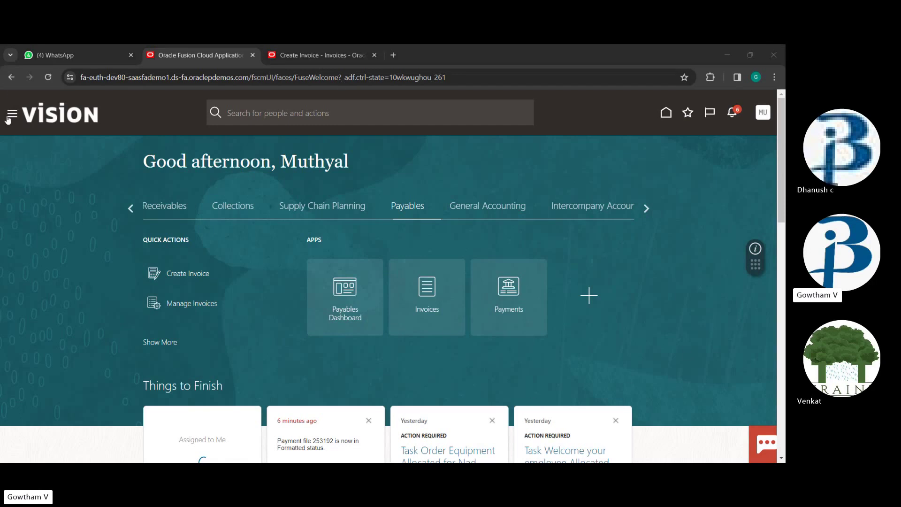
scroll(183, 320, "down", 5)
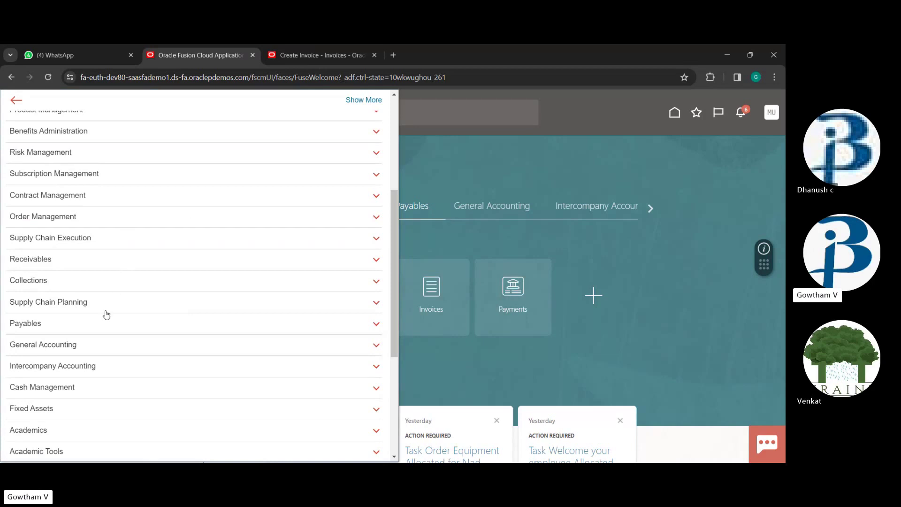
scroll(161, 251, "up", 2)
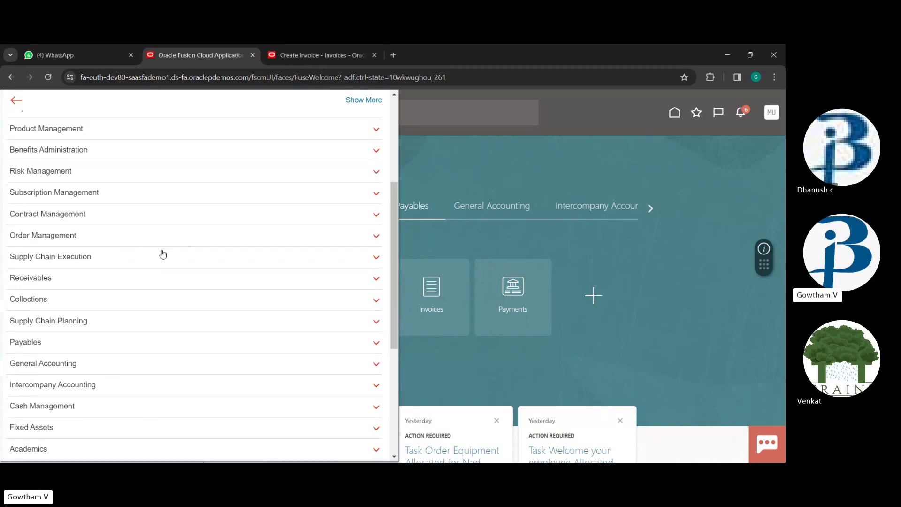
scroll(161, 252, "down", 5)
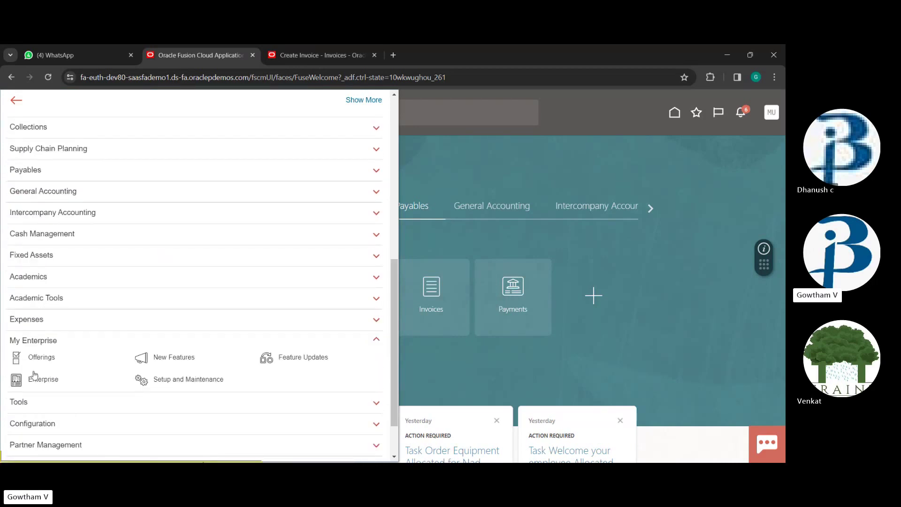
In Setup and Maintenance, open the Payables Manage Invoice Options for US1 Business Unit
left_click(280, 357)
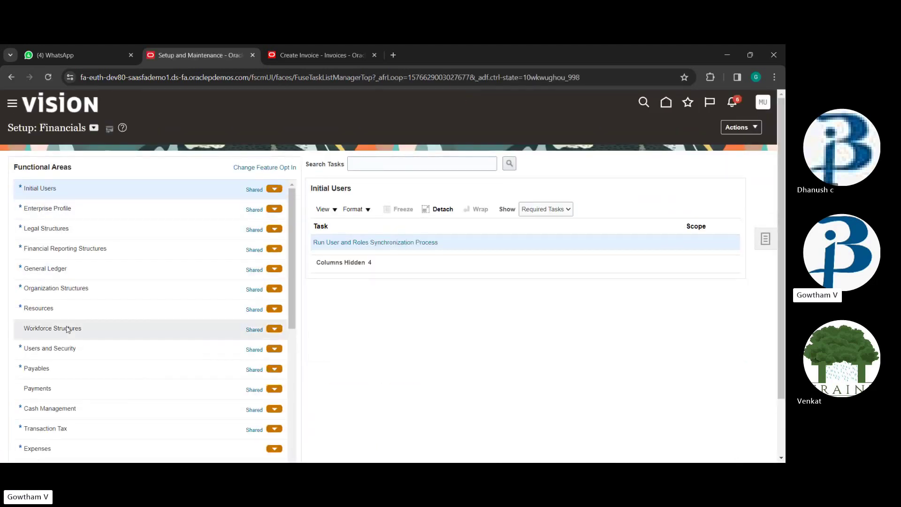
scroll(71, 324, "down", 3)
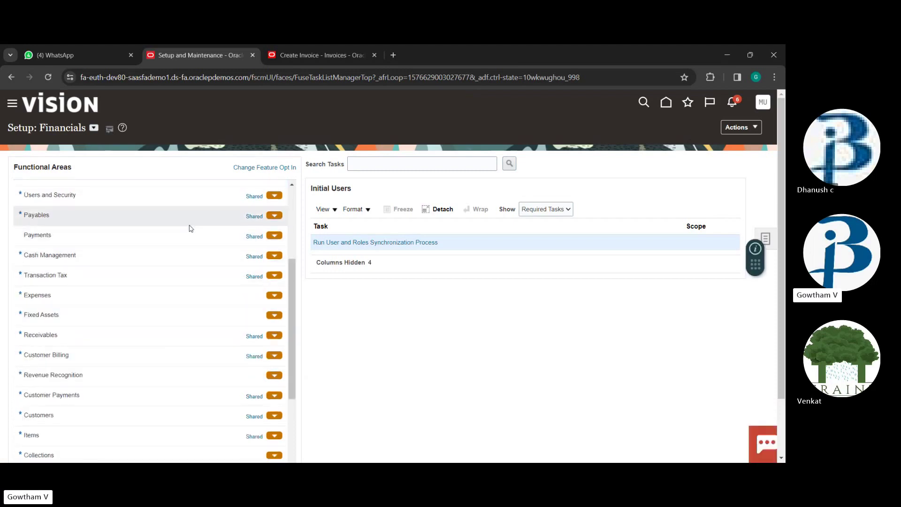
left_click(55, 221)
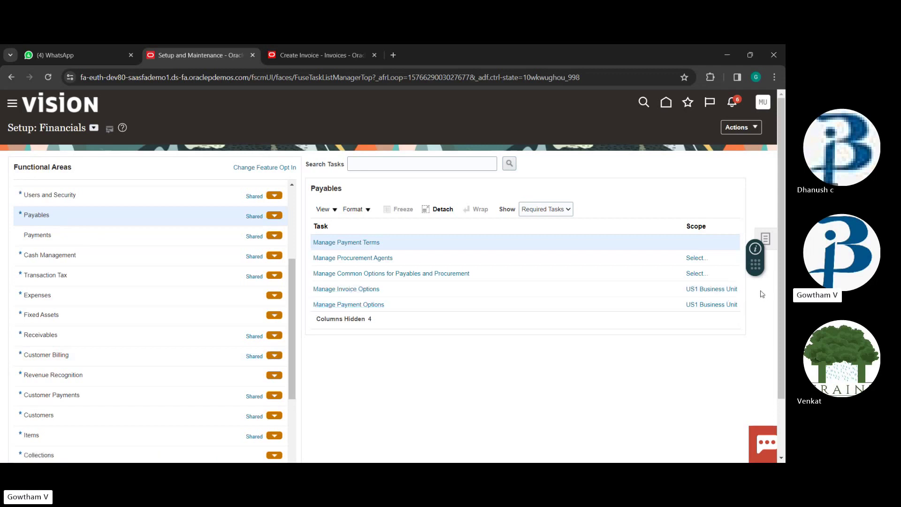
mouse_move(716, 293)
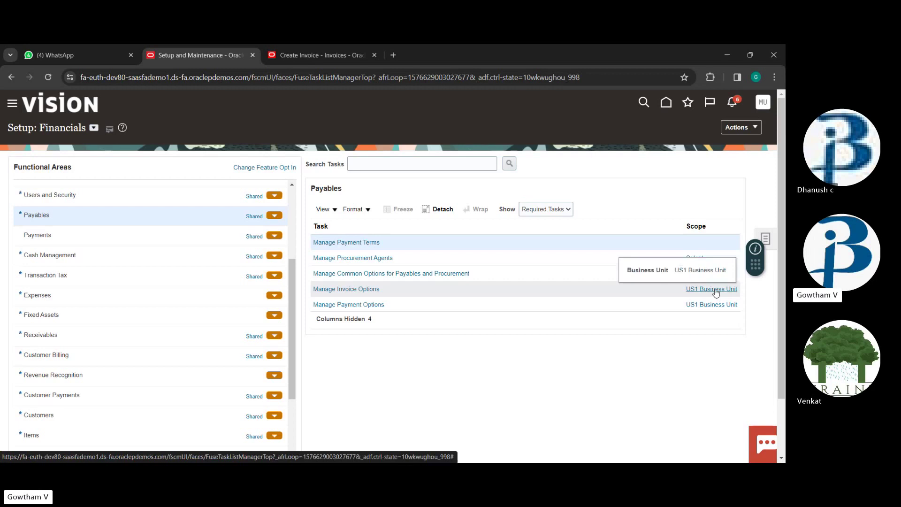
left_click(325, 290)
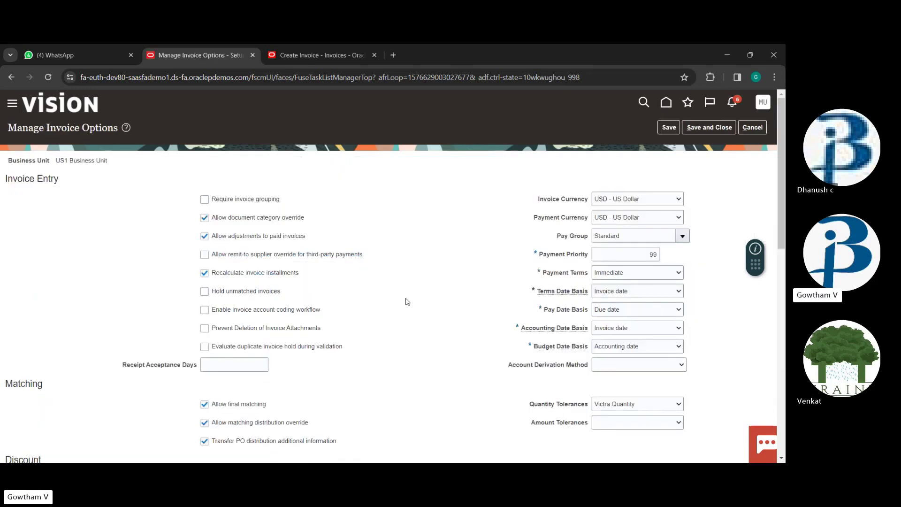
Turn Allow force approval off and back on, then save and close the invoice options
scroll(407, 302, "down", 9)
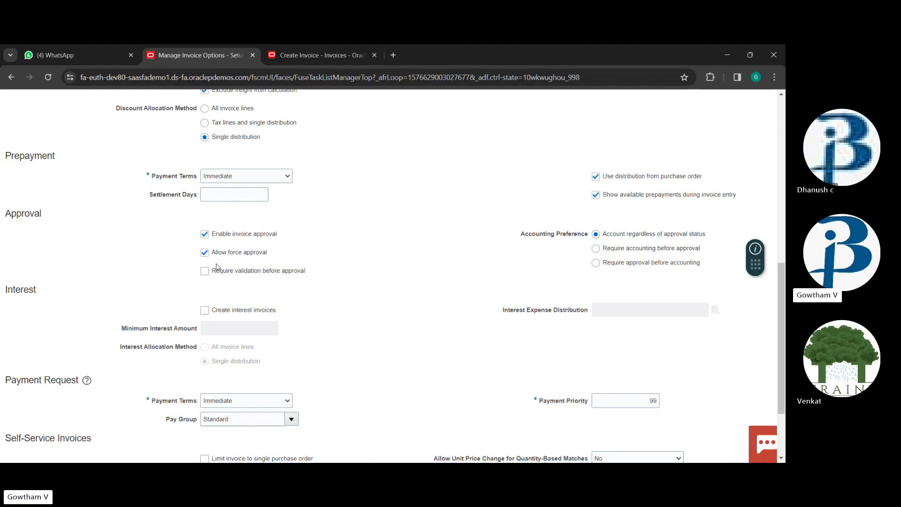
left_click(205, 253)
left_click(204, 252)
scroll(399, 272, "up", 10)
scroll(328, 258, "down", 10)
scroll(229, 267, "up", 7)
scroll(217, 300, "down", 2)
scroll(217, 303, "down", 3)
scroll(527, 282, "up", 10)
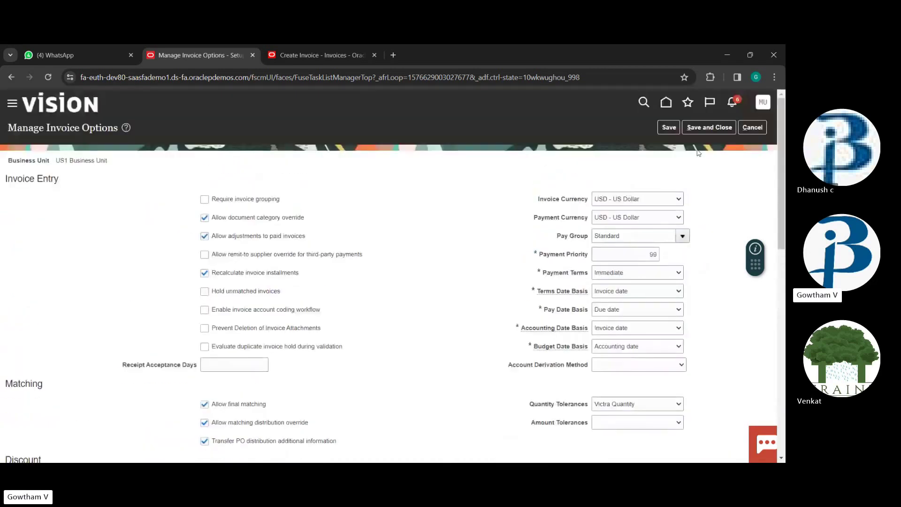
left_click(709, 127)
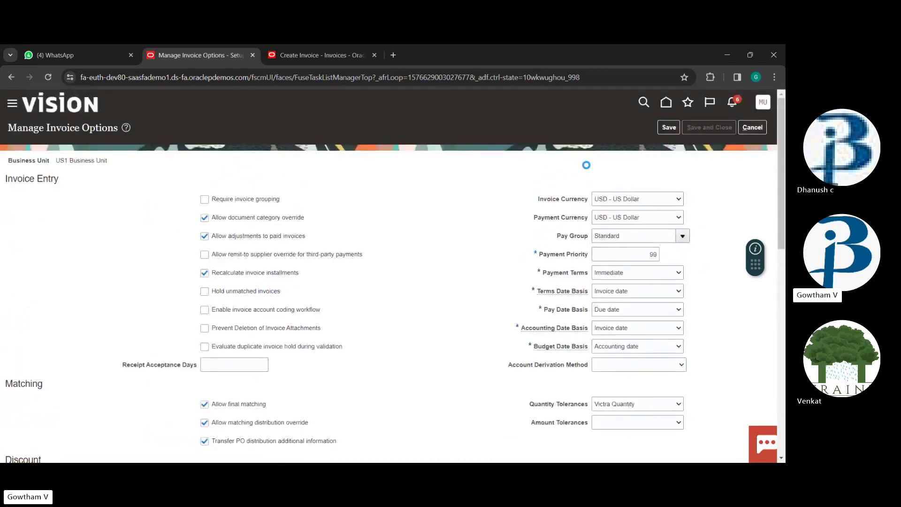
From the home page go to the Payments overview and open the Create Payment form
left_click(667, 102)
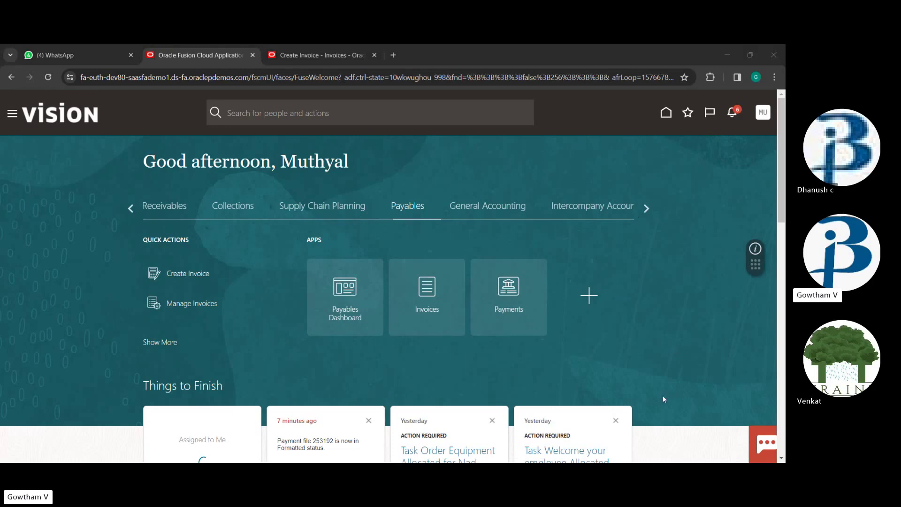
left_click(666, 112)
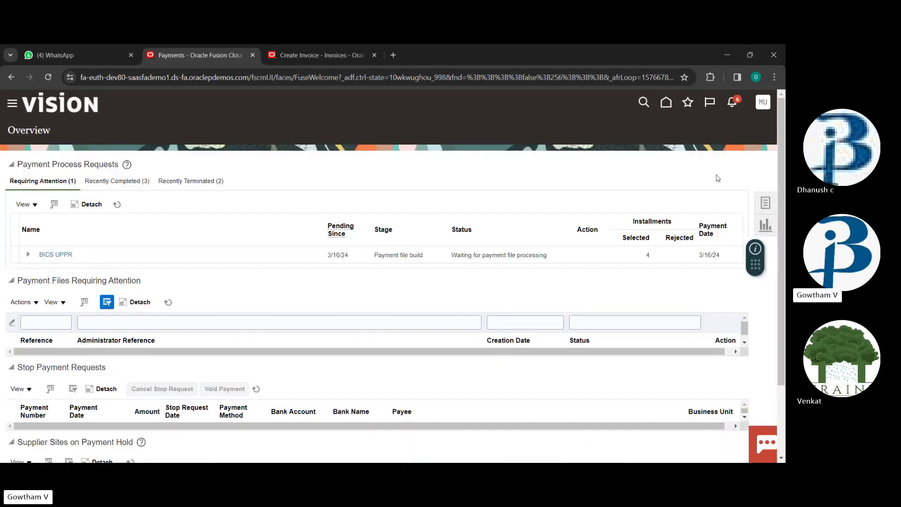
left_click_drag(757, 254, 758, 382)
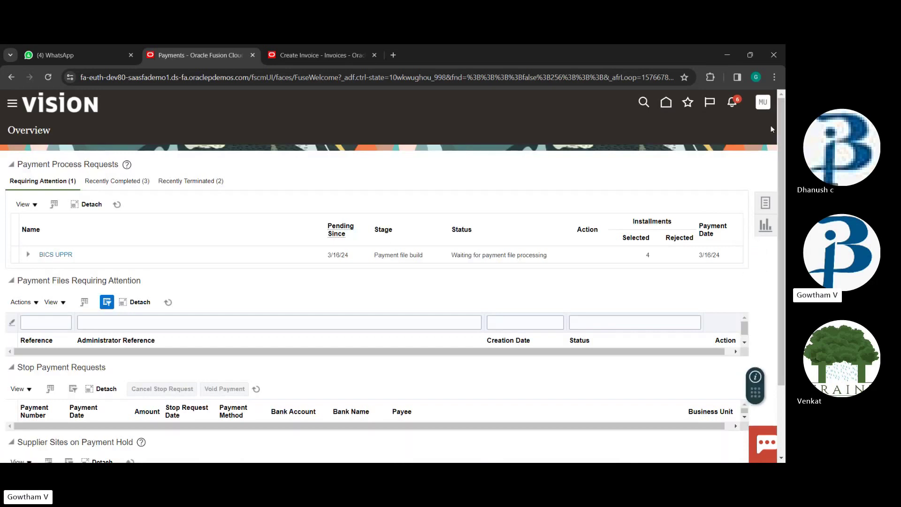
left_click(773, 205)
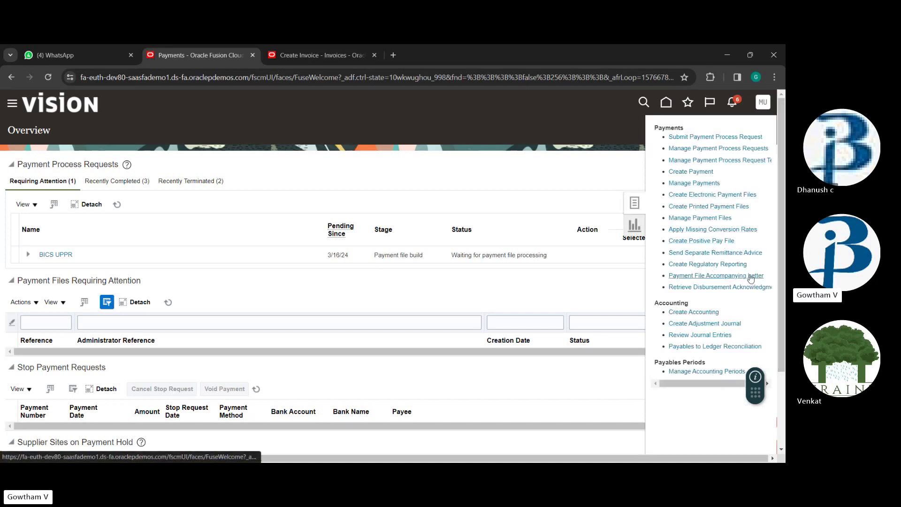
left_click(695, 172)
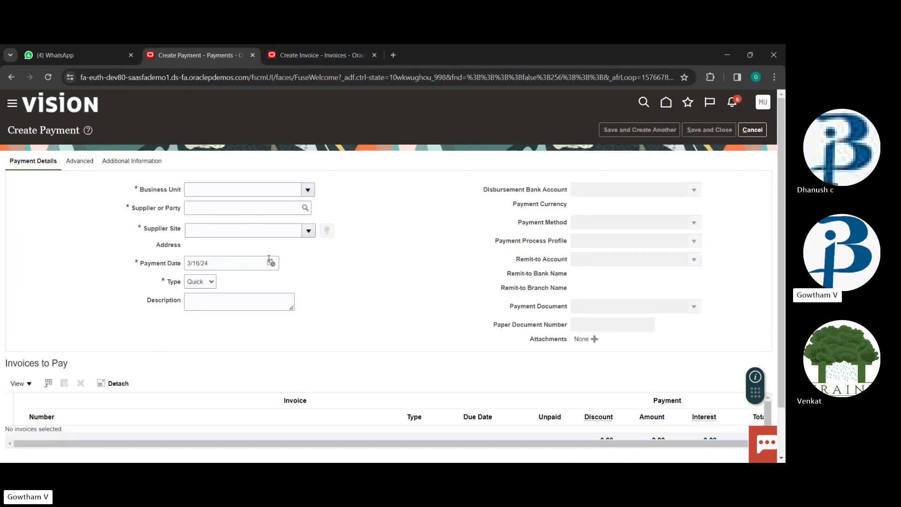
Choose US1 Business Unit and supplier Advanced Corp, and accept the recommended discount
scroll(263, 277, "down", 2)
scroll(262, 282, "up", 2)
left_click(224, 188)
left_click(307, 189)
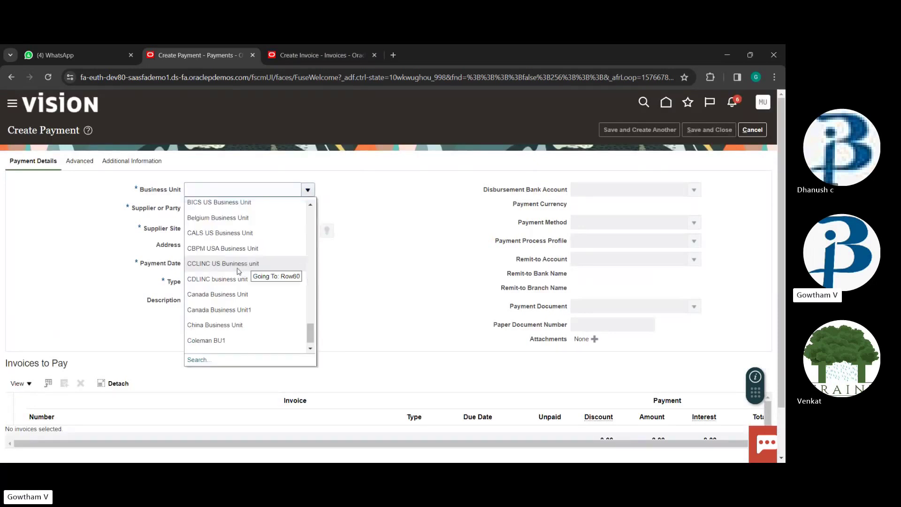
scroll(218, 294, "down", 10)
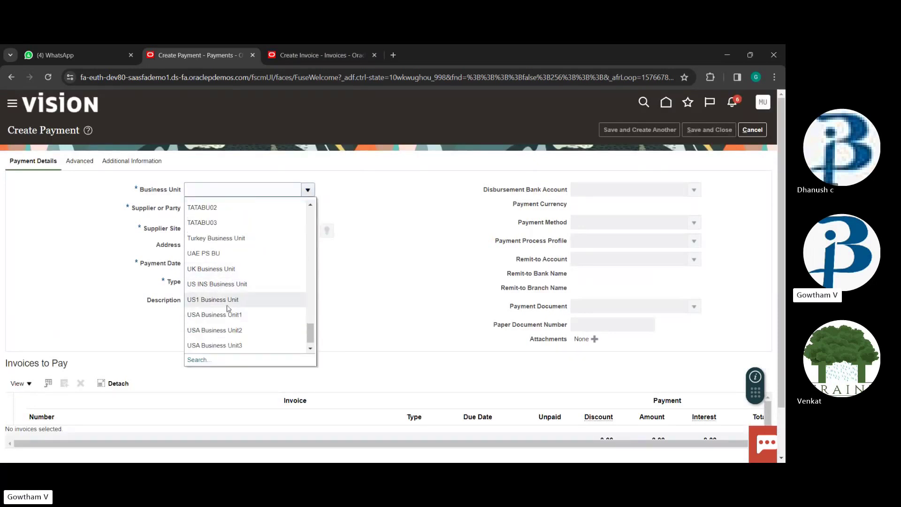
left_click(228, 301)
left_click(240, 210)
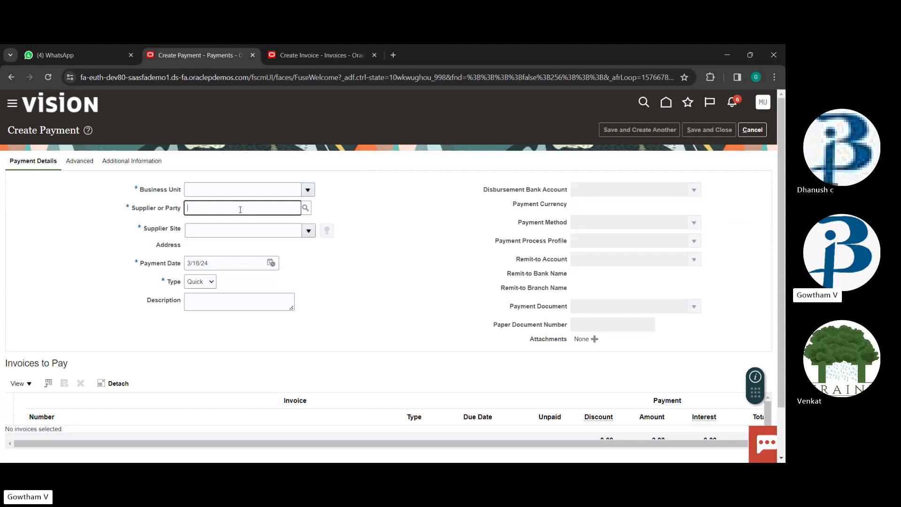
type("adv")
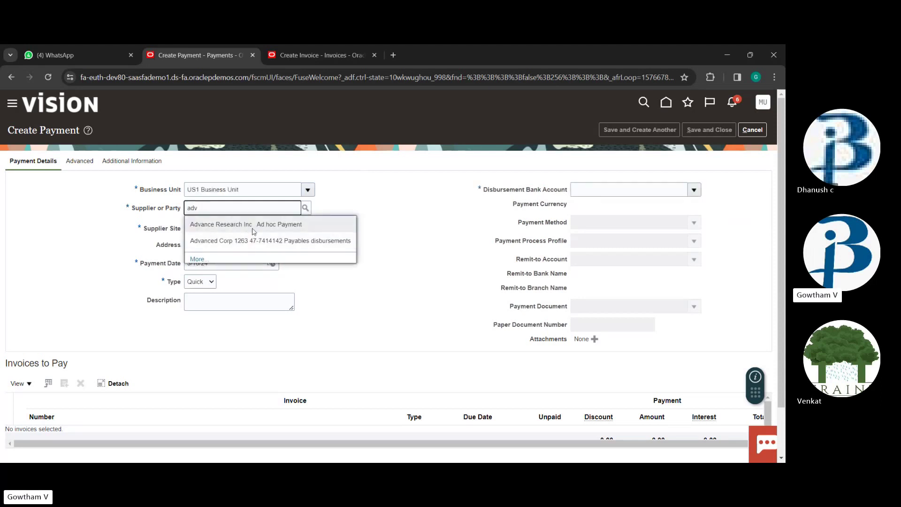
left_click(241, 237)
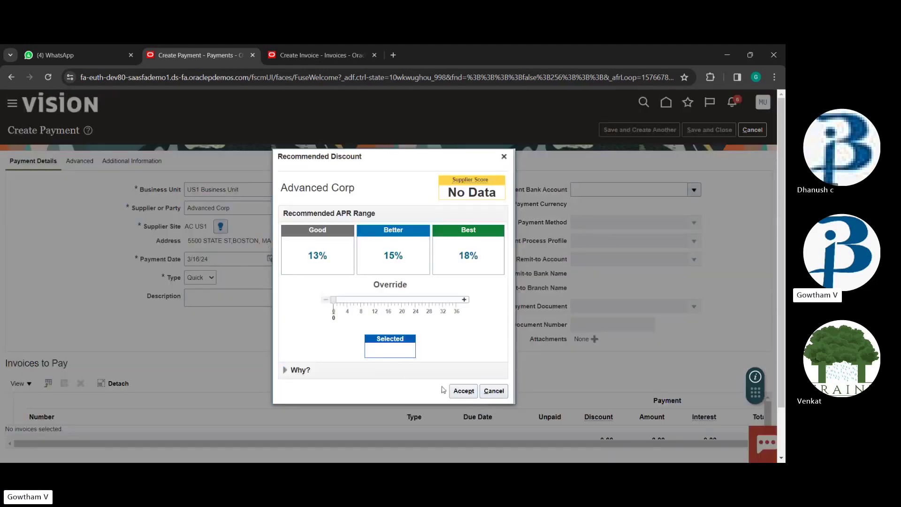
left_click(455, 390)
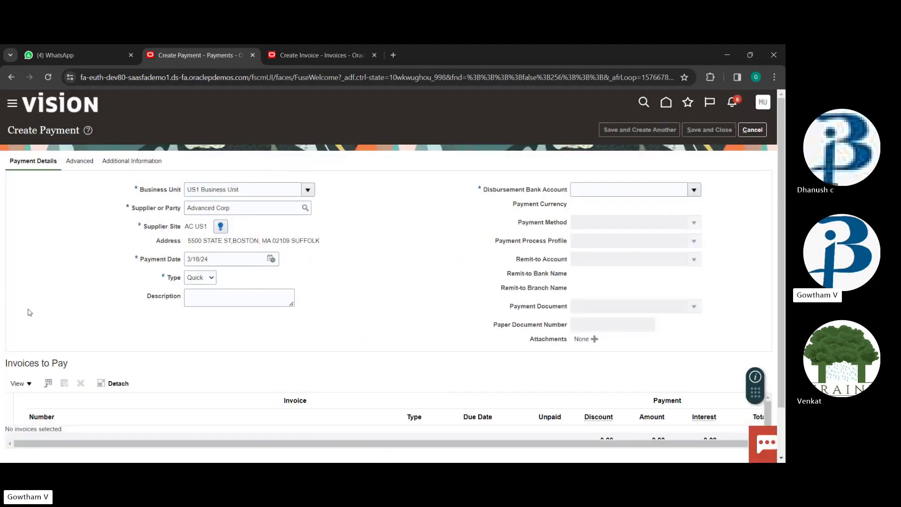
Select disbursement bank account AXN-WF-US1-1001 and payment process profile MPPP
left_click(694, 189)
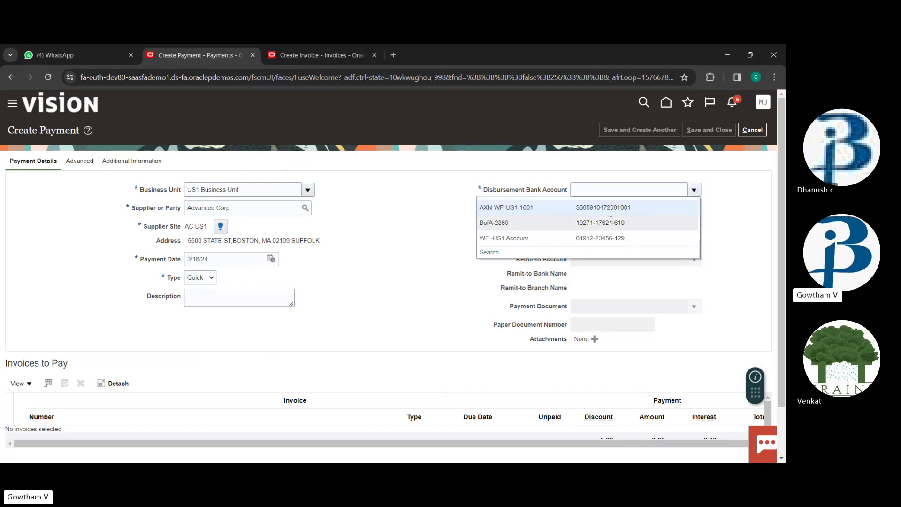
left_click(507, 207)
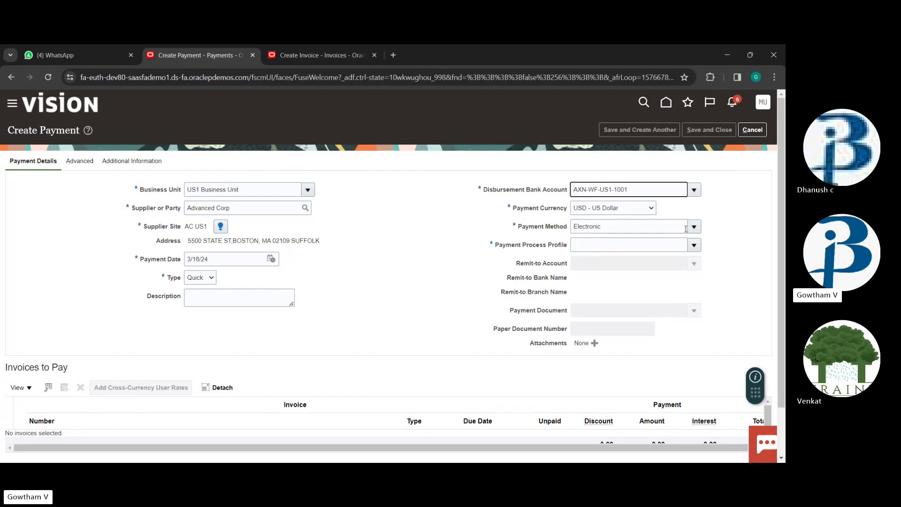
left_click(610, 242)
left_click(697, 245)
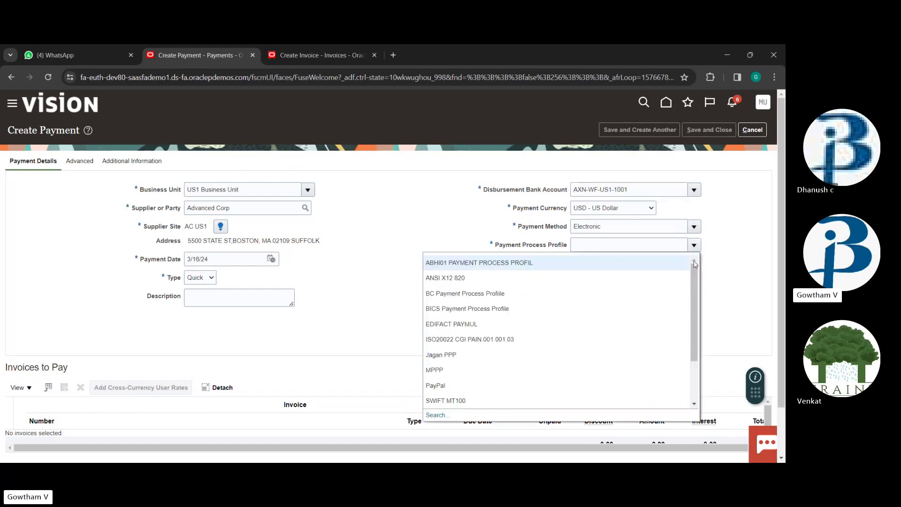
left_click(502, 375)
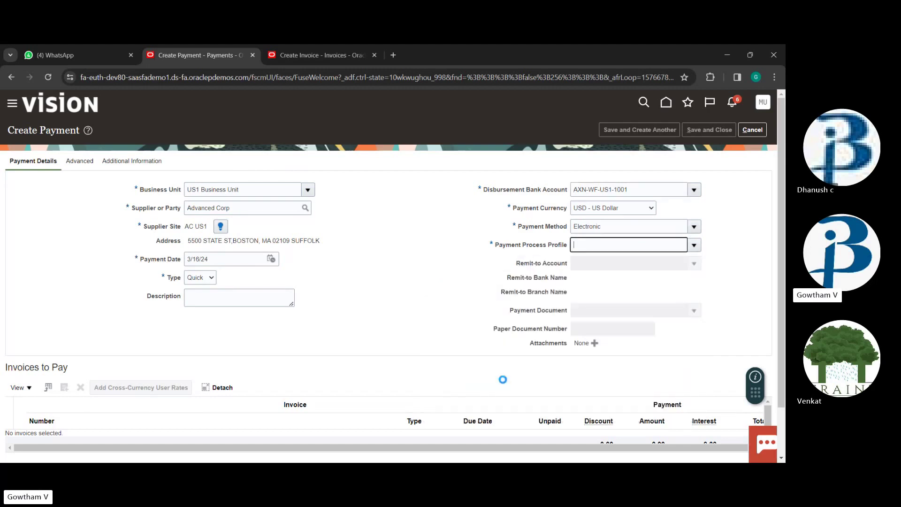
Find the Payment Document list empty and type 'abc' as the payment document
scroll(356, 293, "down", 2)
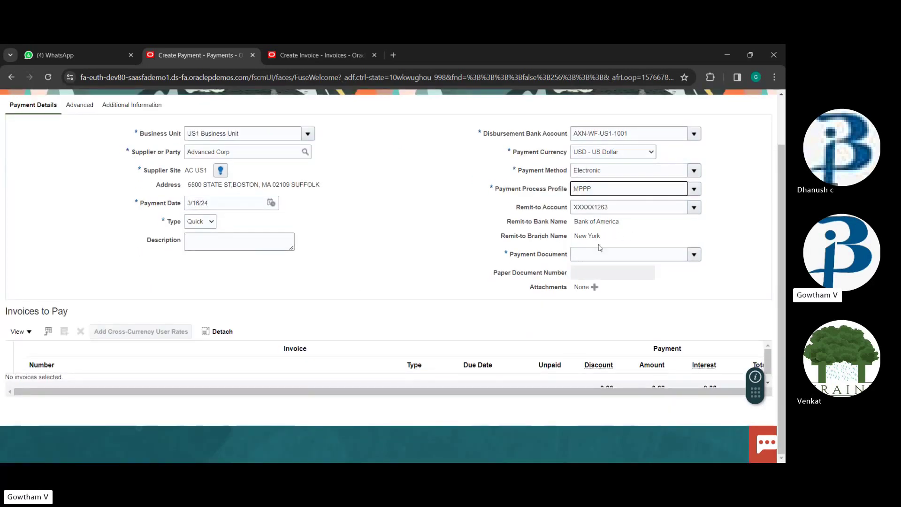
left_click(694, 254)
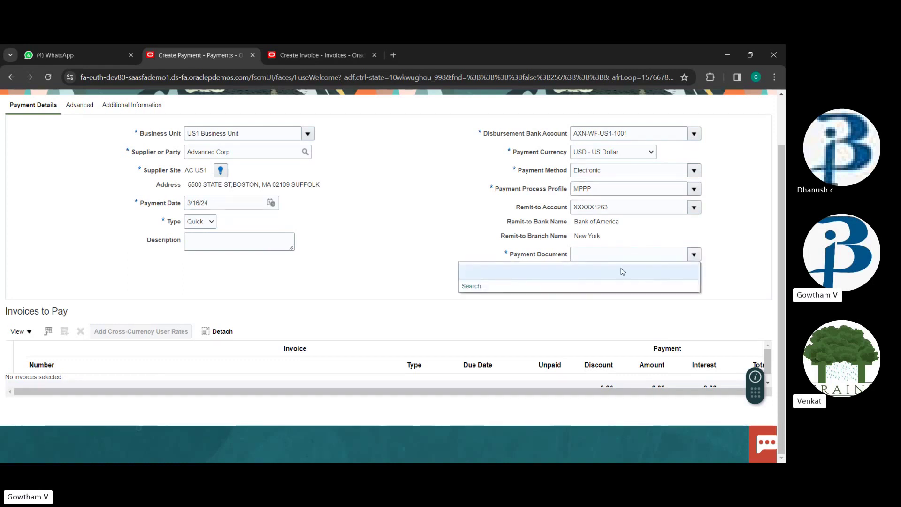
left_click(623, 271)
left_click(644, 256)
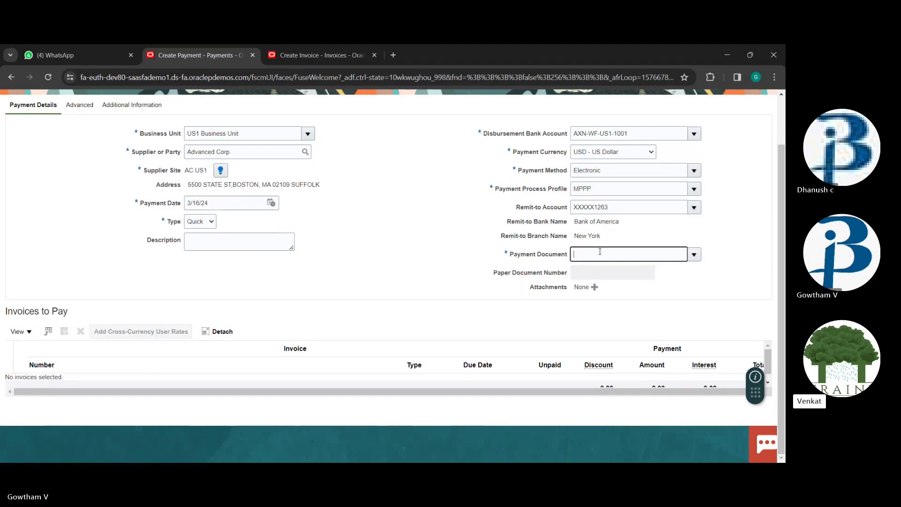
type("abc")
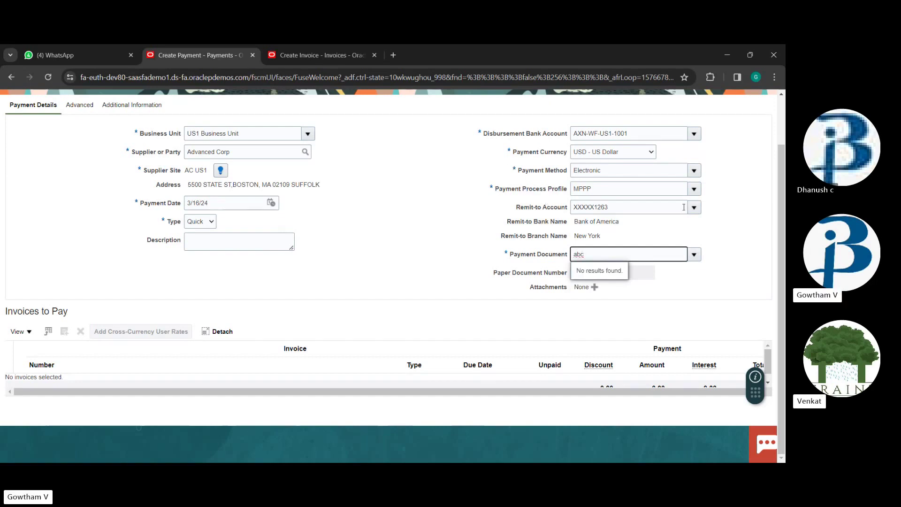
Recheck the payment process profile list, keeping MPPP, and return to Payment Document
left_click(694, 189)
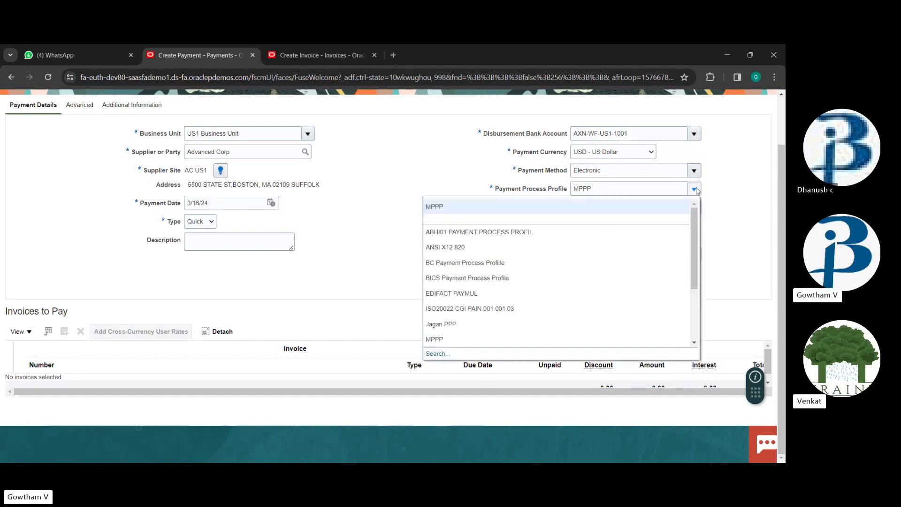
scroll(511, 284, "down", 4)
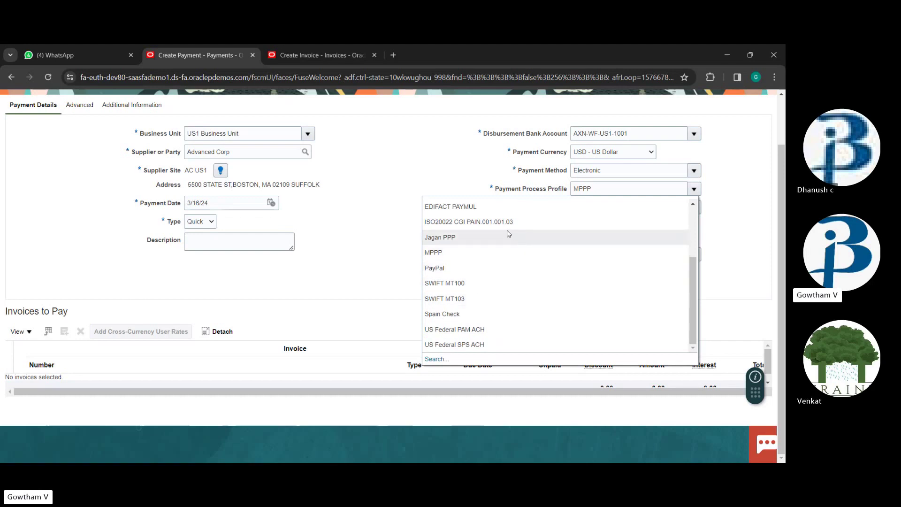
scroll(467, 266, "up", 3)
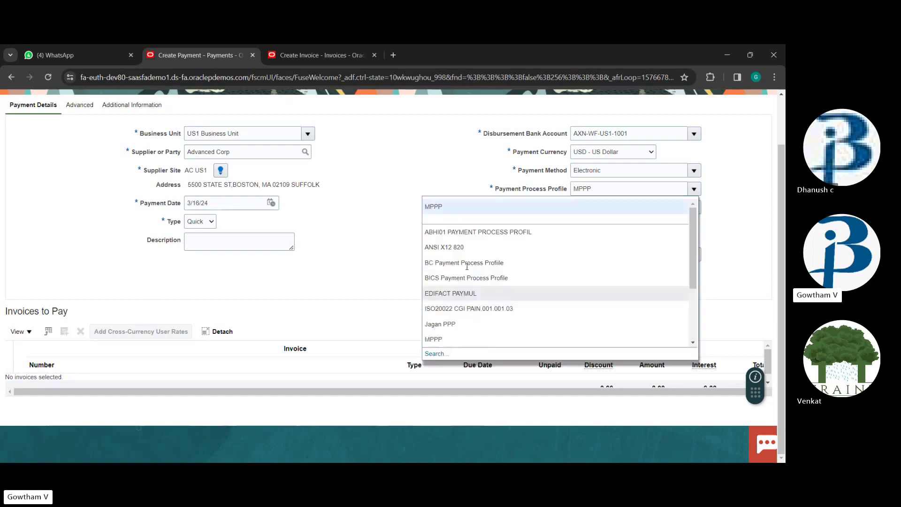
scroll(467, 267, "up", 1)
scroll(492, 299, "down", 2)
scroll(492, 299, "up", 2)
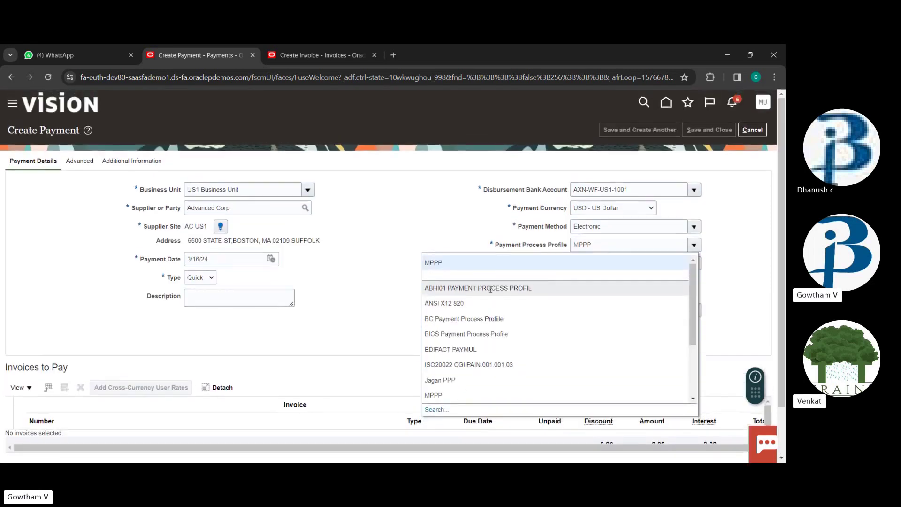
scroll(420, 299, "down", 1)
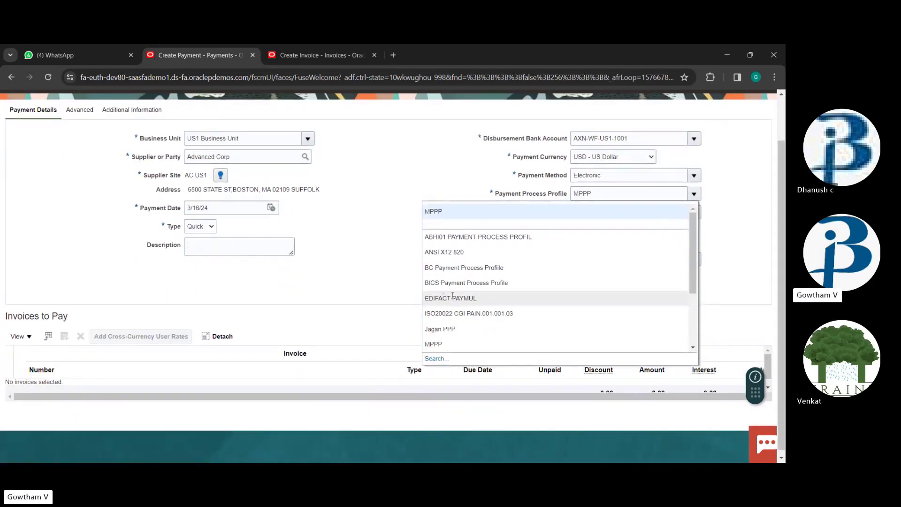
scroll(468, 308, "down", 2)
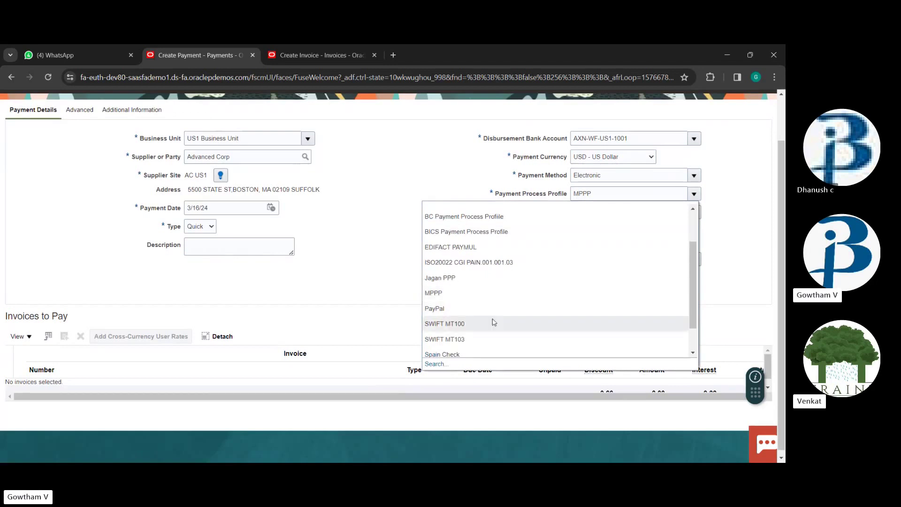
scroll(467, 320, "down", 2)
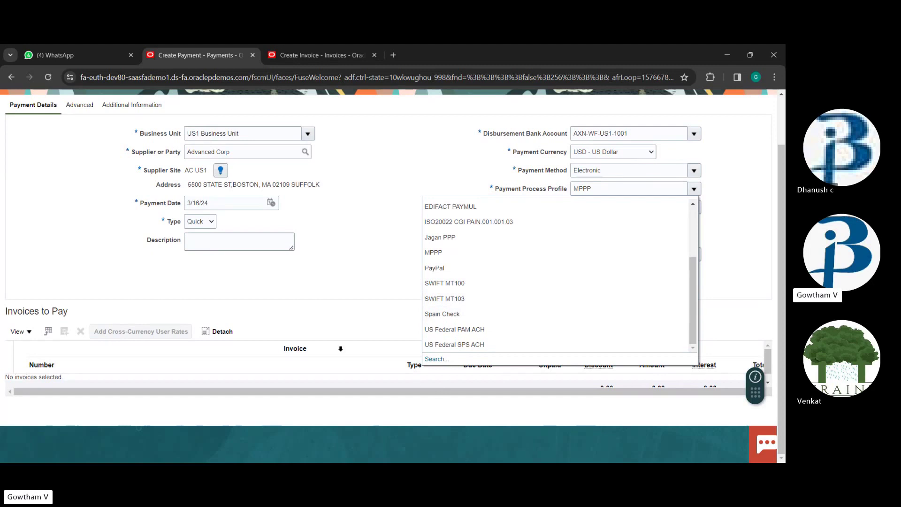
left_click(320, 252)
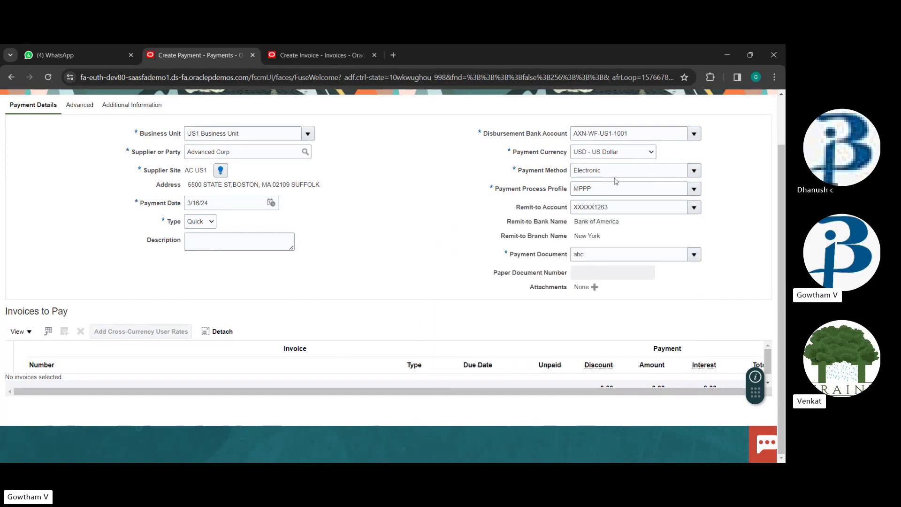
left_click(697, 190)
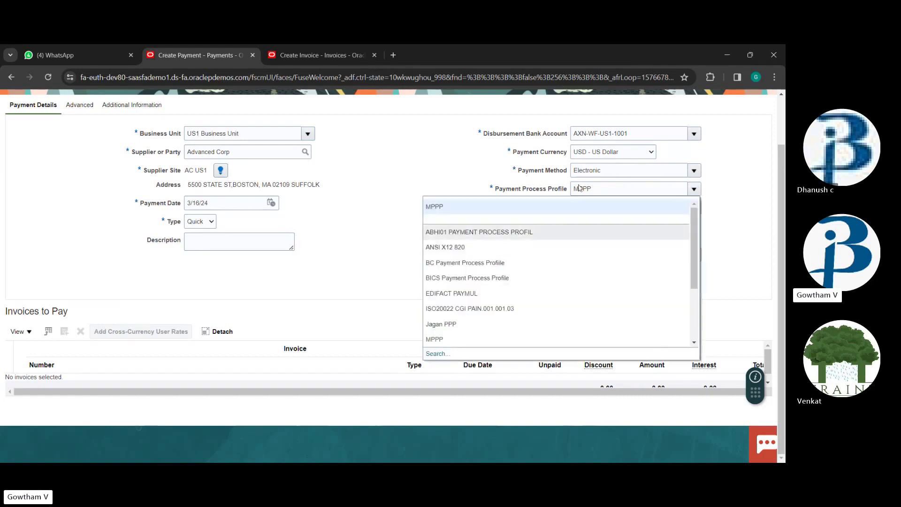
left_click(365, 286)
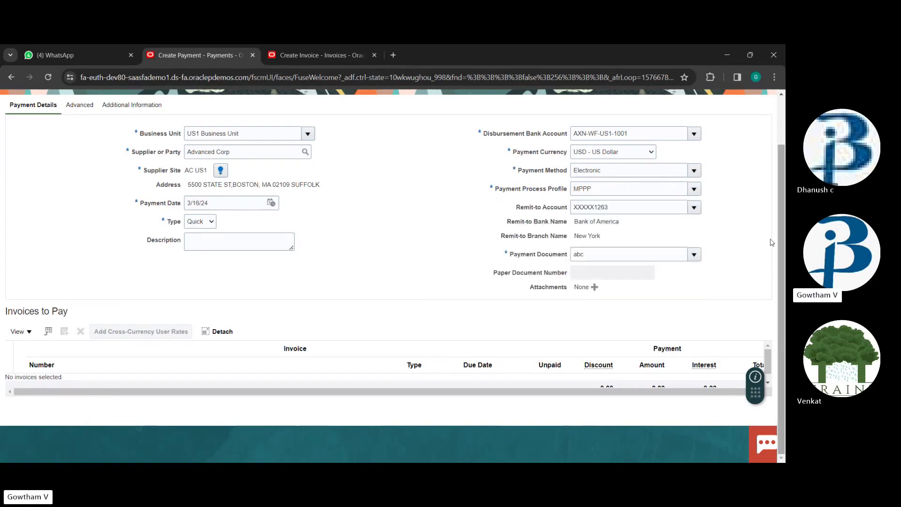
left_click(683, 254)
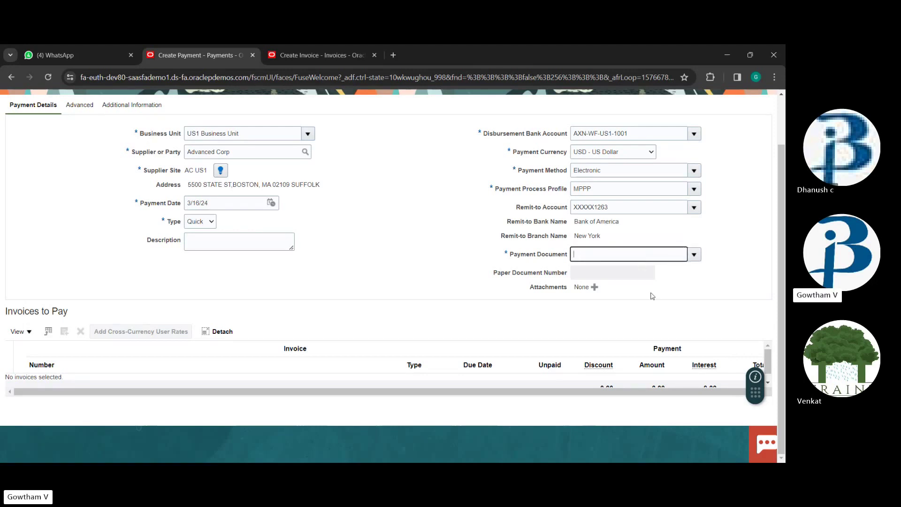
Search for available payment documents and close the search that returned no results
scroll(650, 294, "up", 2)
scroll(697, 298, "down", 2)
left_click(693, 254)
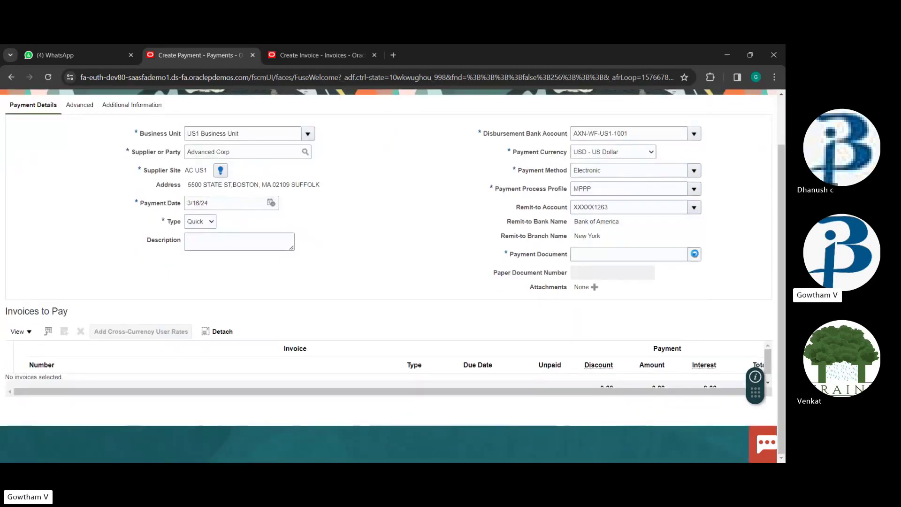
left_click(469, 286)
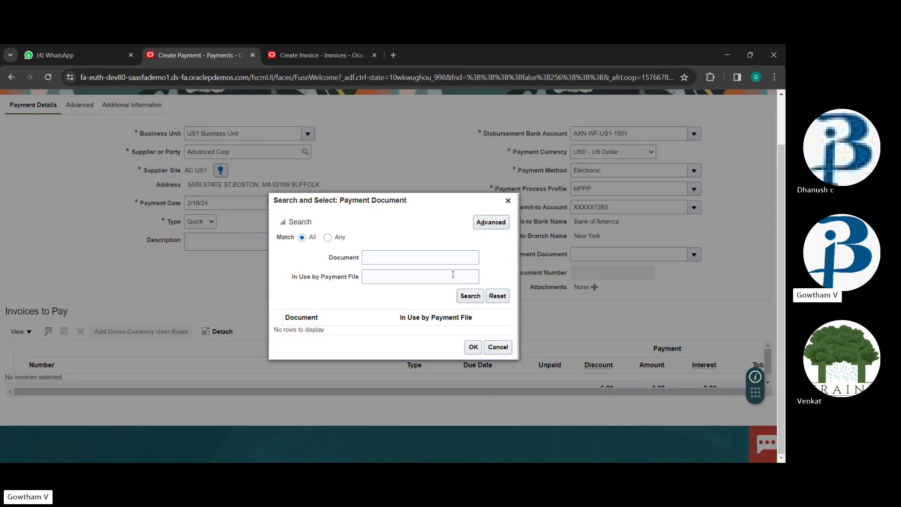
left_click(507, 200)
Clear the text from Payment Document and view the Advanced options
type("o")
key("BackSpace")
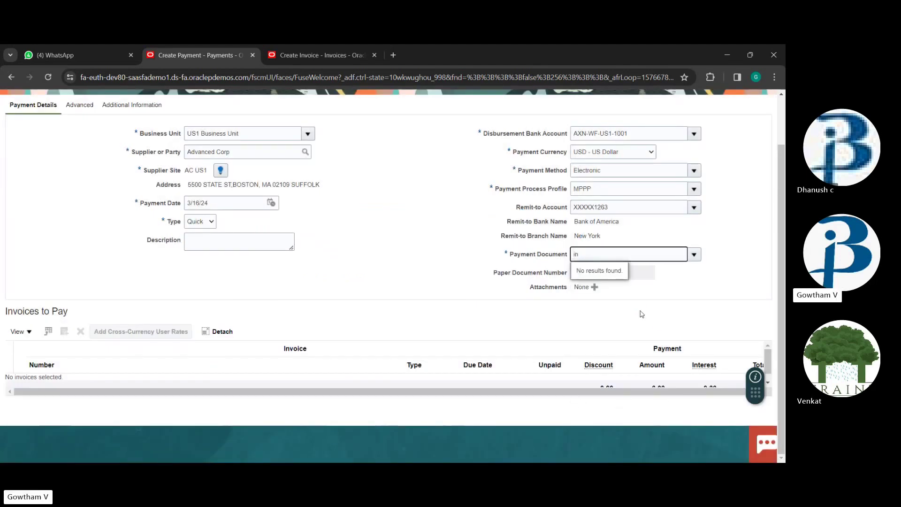
key("BackSpace")
scroll(1, 219, "up", 1)
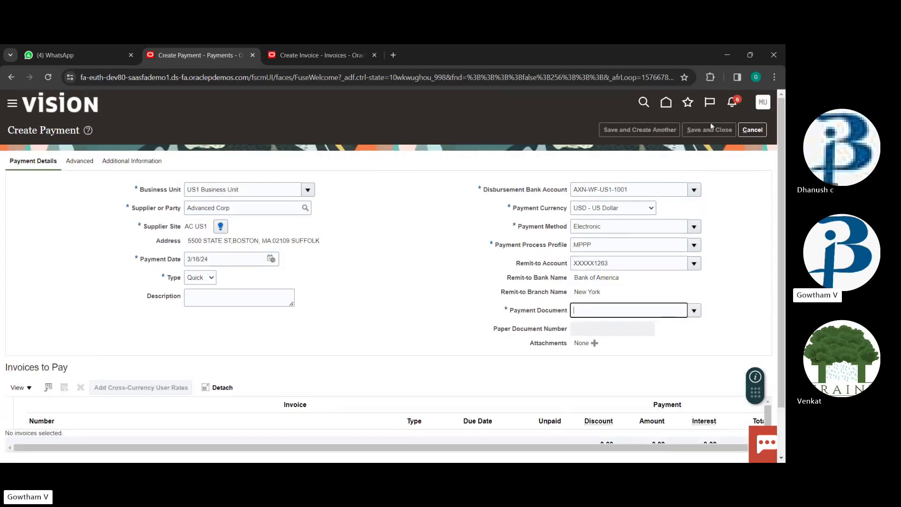
scroll(382, 284, "down", 1)
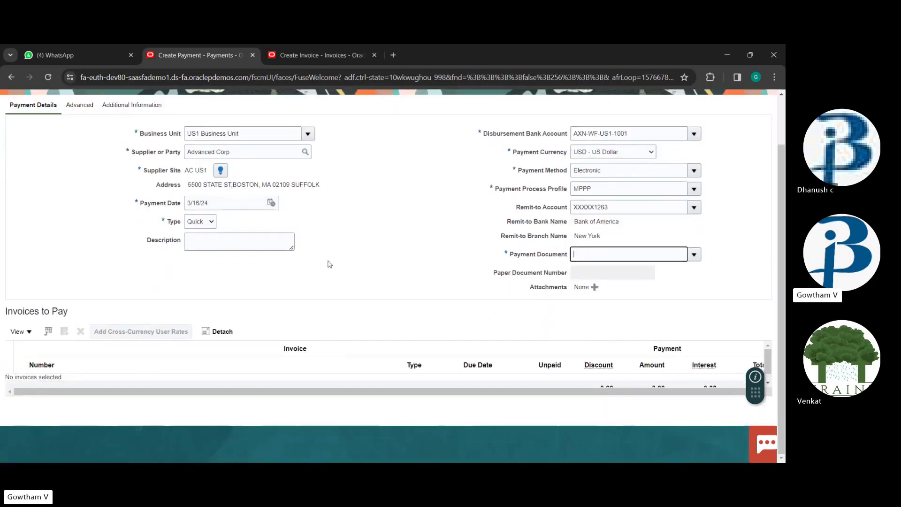
scroll(14, 333, "up", 1)
scroll(530, 217, "down", 1)
scroll(526, 225, "up", 1)
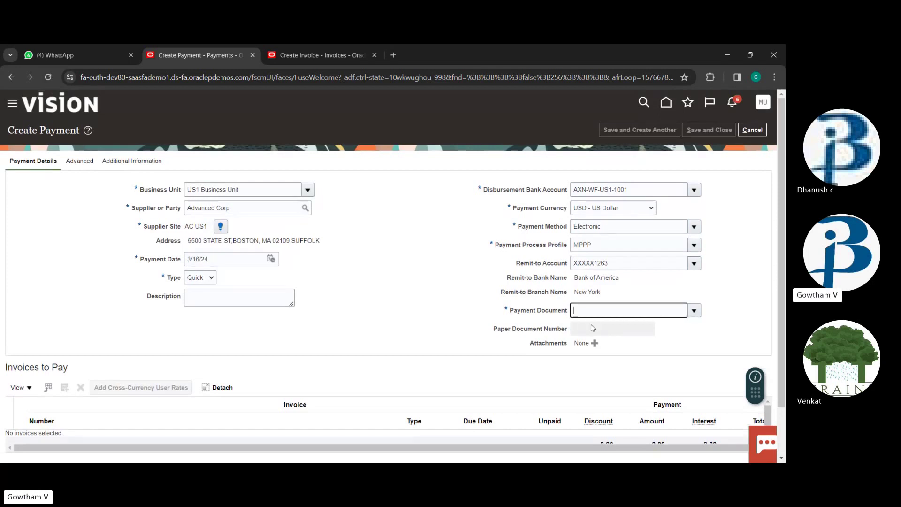
left_click(81, 164)
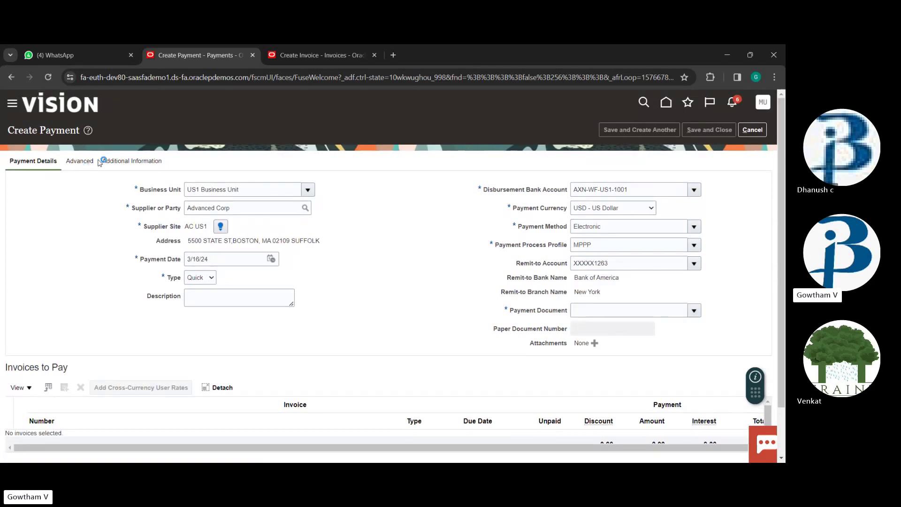
Review the payment's Additional Information and the Invoices to Pay table
left_click(127, 162)
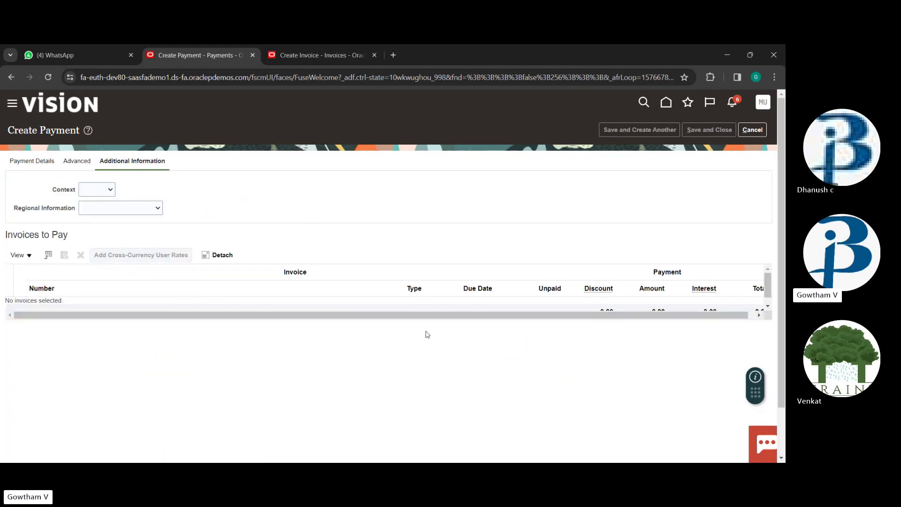
scroll(452, 294, "down", 1)
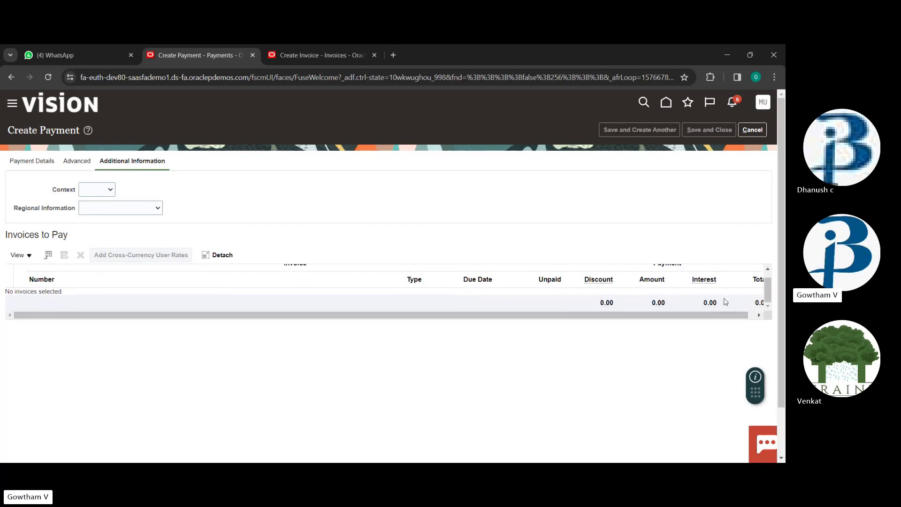
left_click_drag(724, 317, 731, 317)
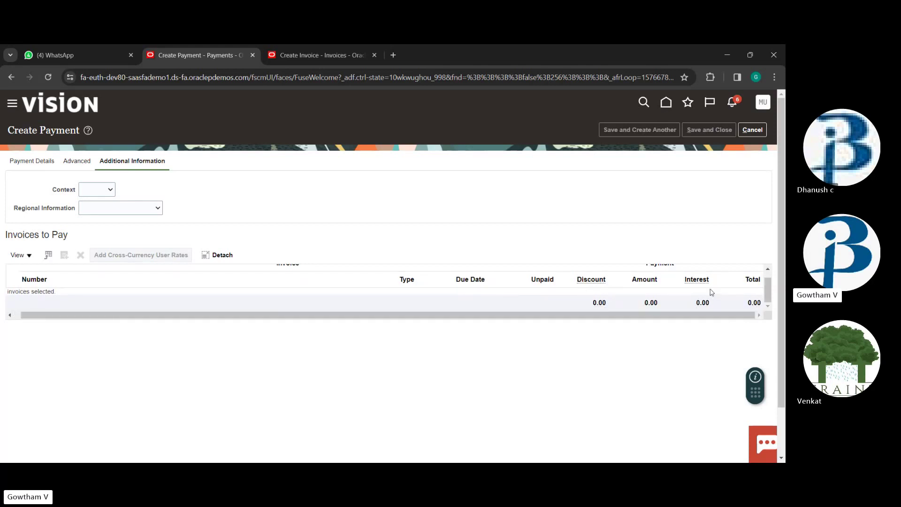
Give the payment the description 'abd' on Payment Details, then cancel the quick payment
left_click(28, 162)
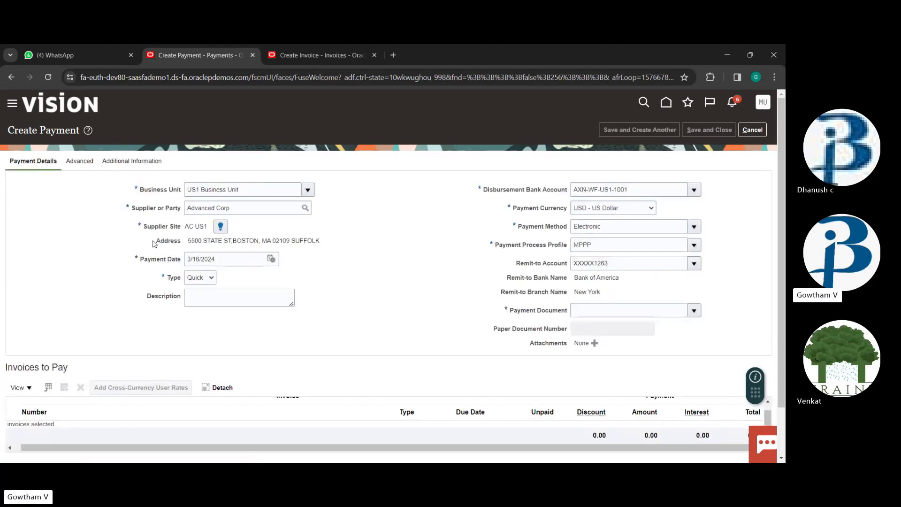
left_click(249, 304)
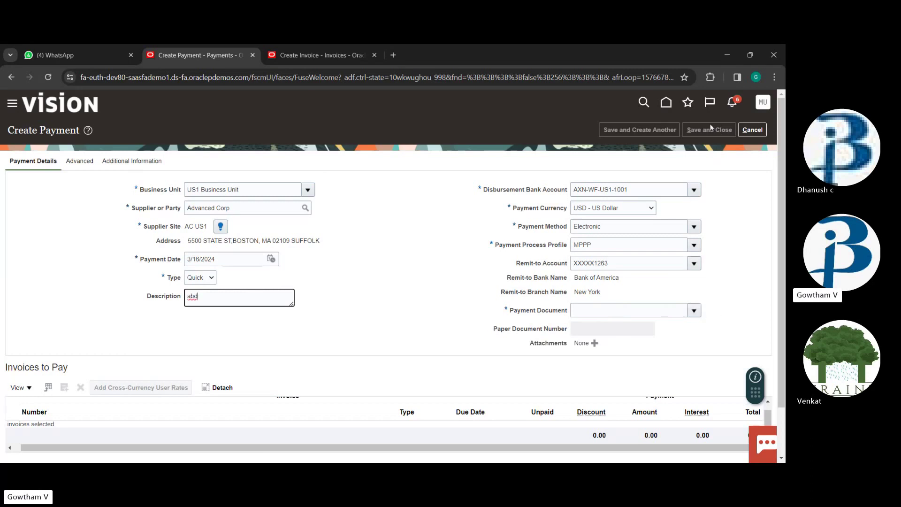
left_click(752, 129)
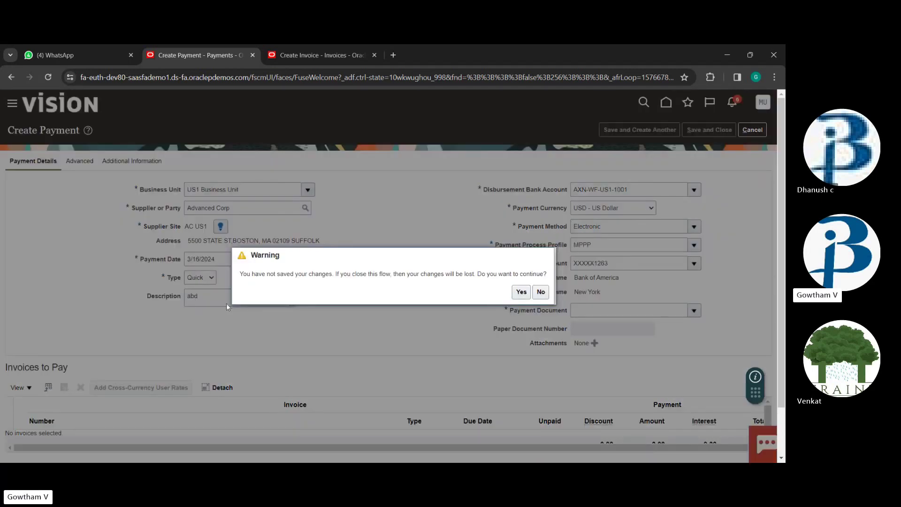
Discard the unsaved quick payment and dismiss the Payments task list
left_click(521, 291)
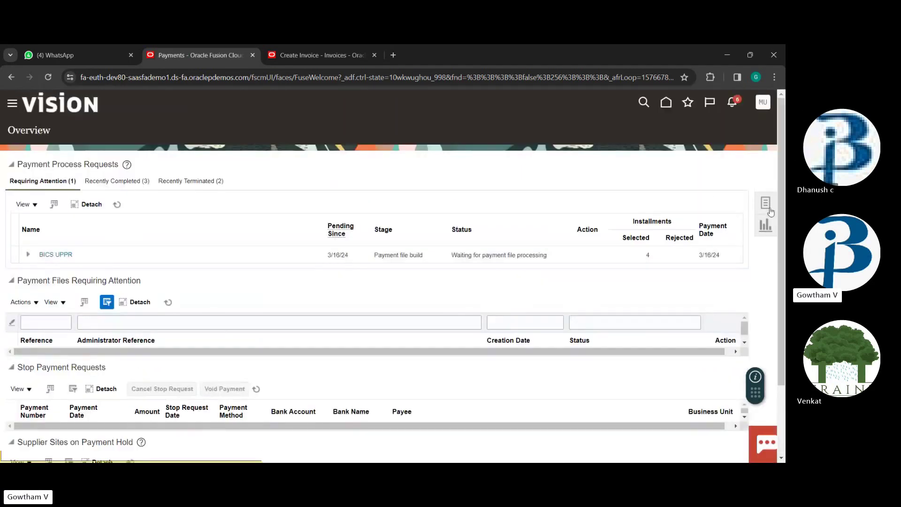
left_click(767, 205)
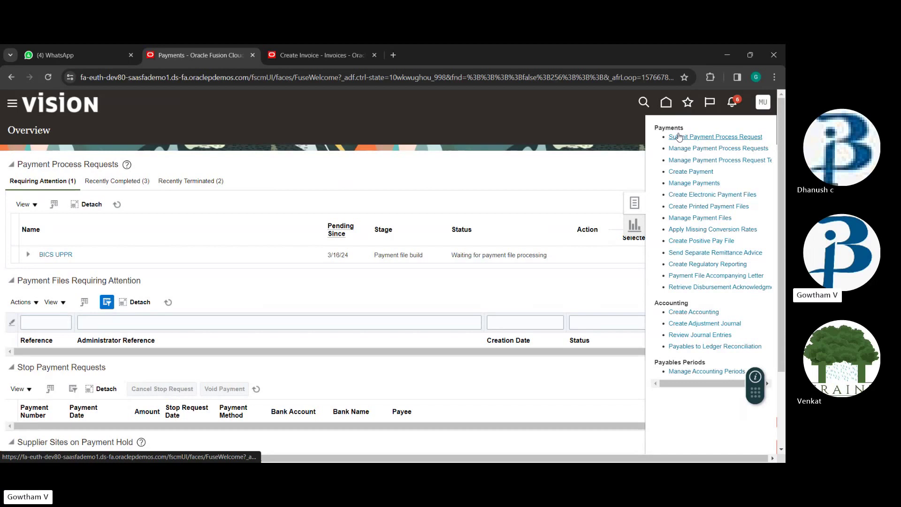
left_click(546, 155)
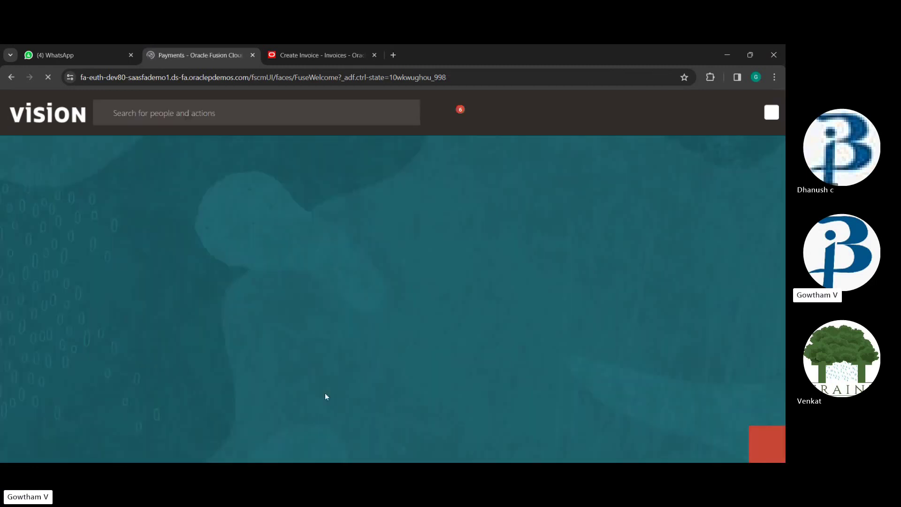
Go to the Procurement area on the home page and open the Suppliers overview
left_click(133, 208)
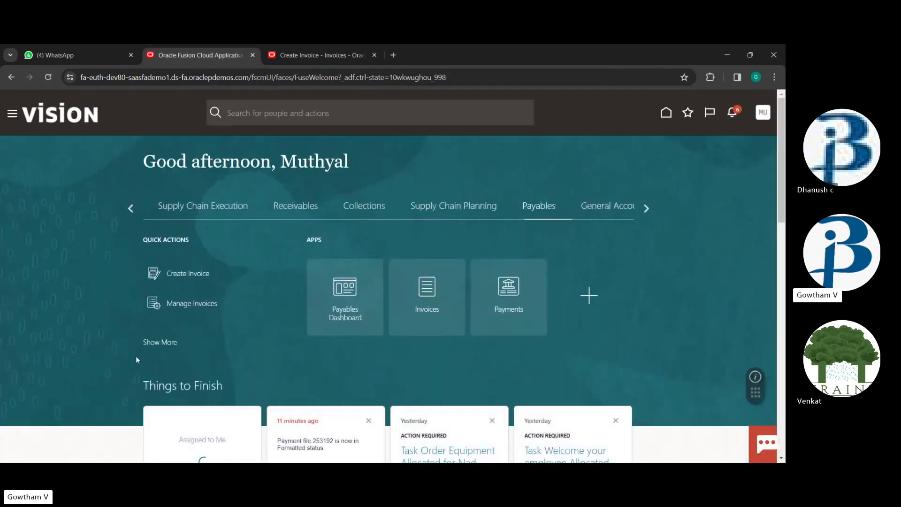
left_click(130, 208)
left_click(125, 208)
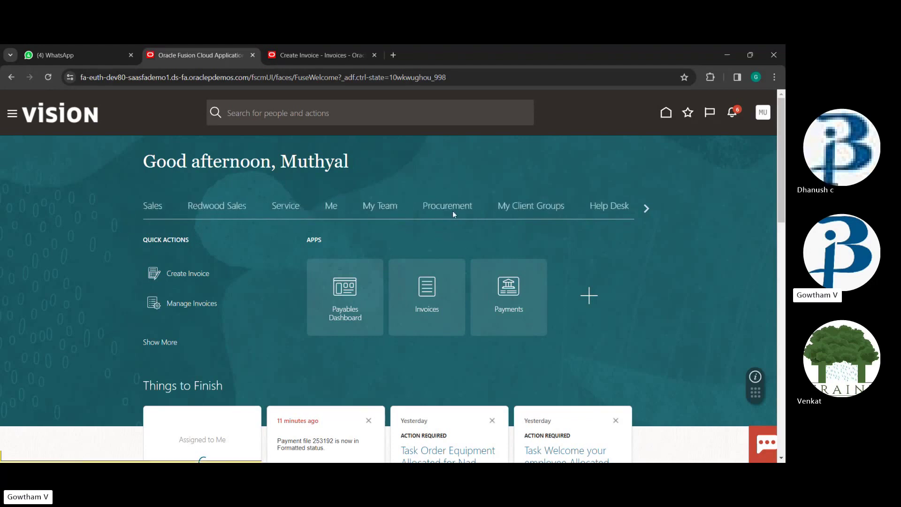
left_click(452, 212)
scroll(459, 333, "down", 4)
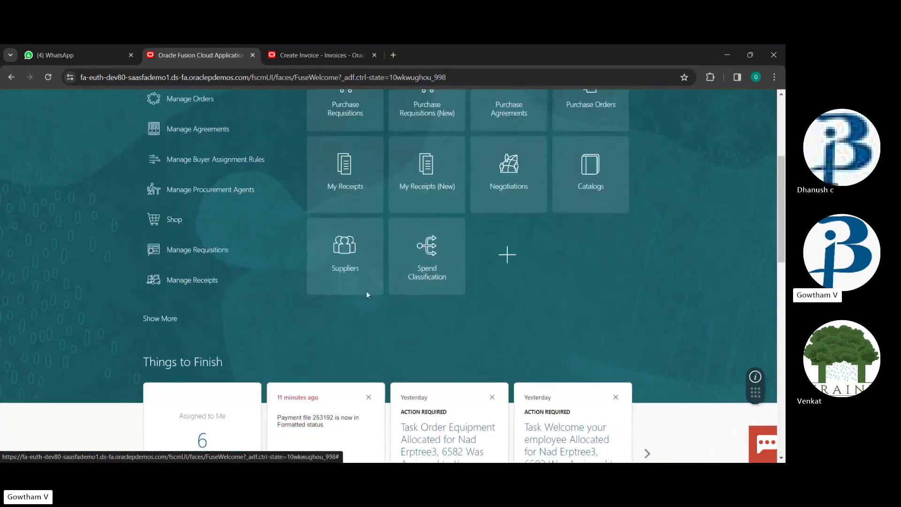
left_click(346, 251)
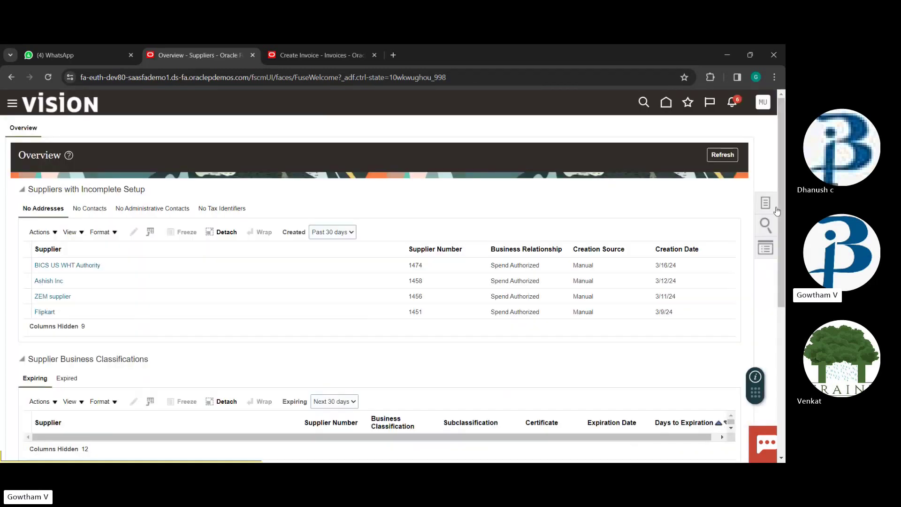
Glance at the supplier Tasks list, close it, and go back home
left_click(771, 204)
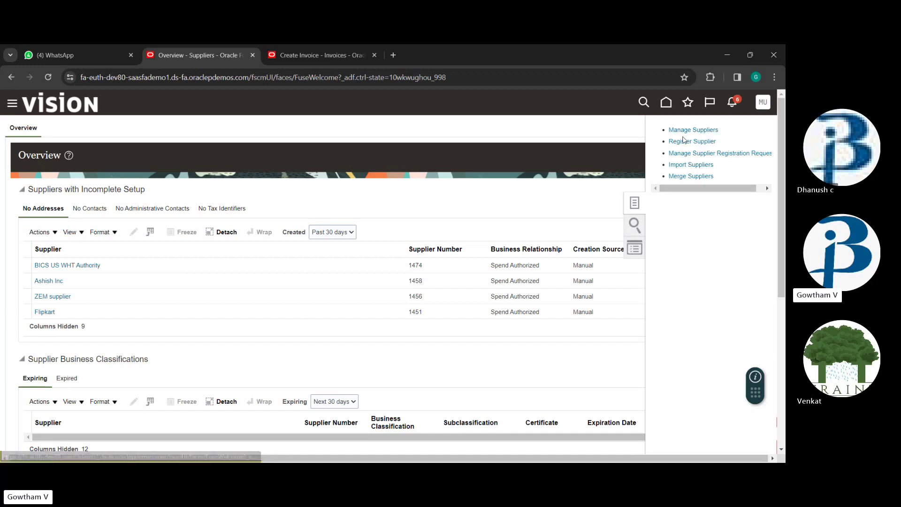
left_click(595, 170)
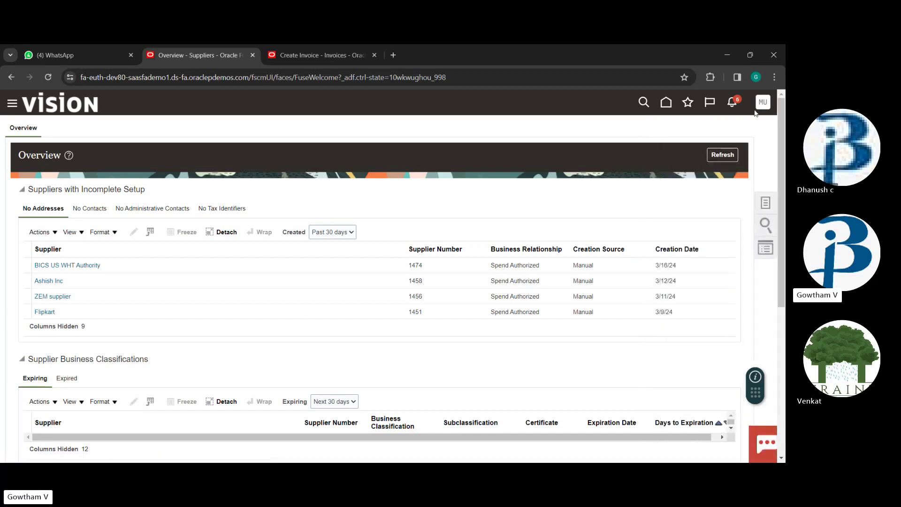
left_click(666, 103)
Move the app strip back to Procurement and reopen the Suppliers overview
left_click(644, 209)
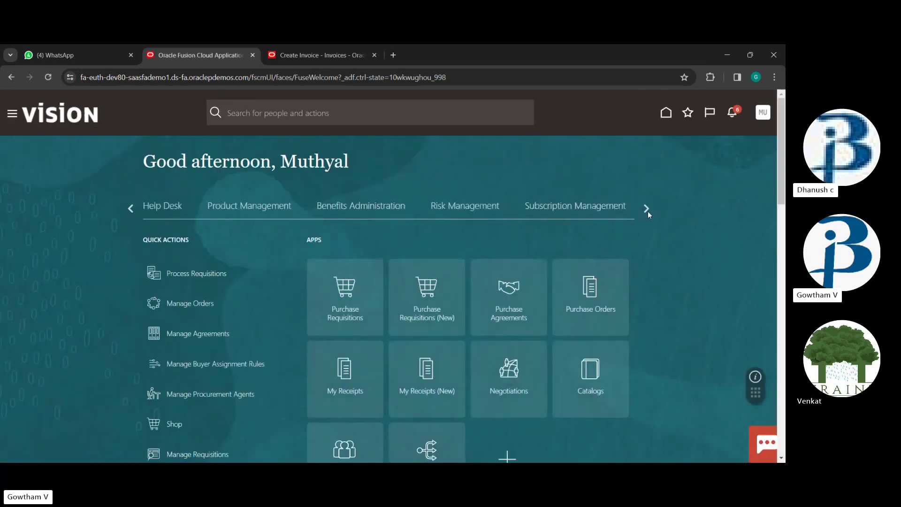
left_click(647, 209)
left_click(131, 209)
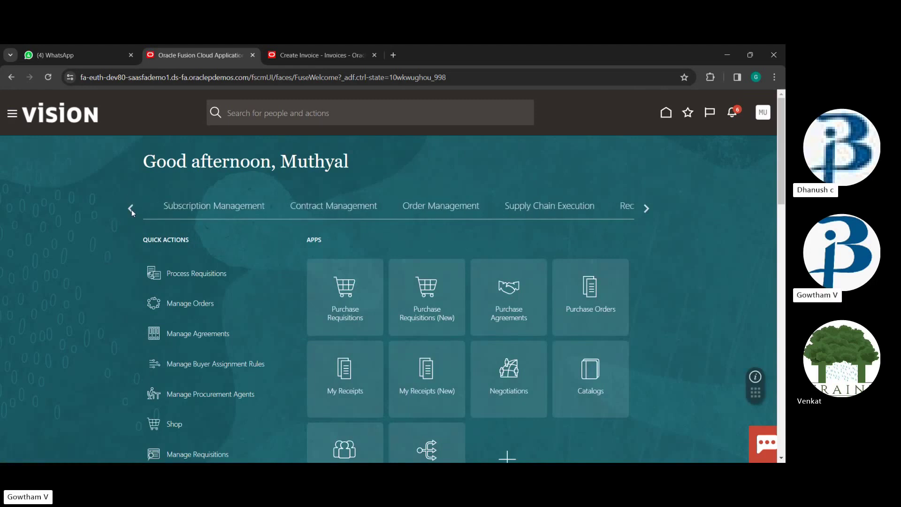
left_click(131, 209)
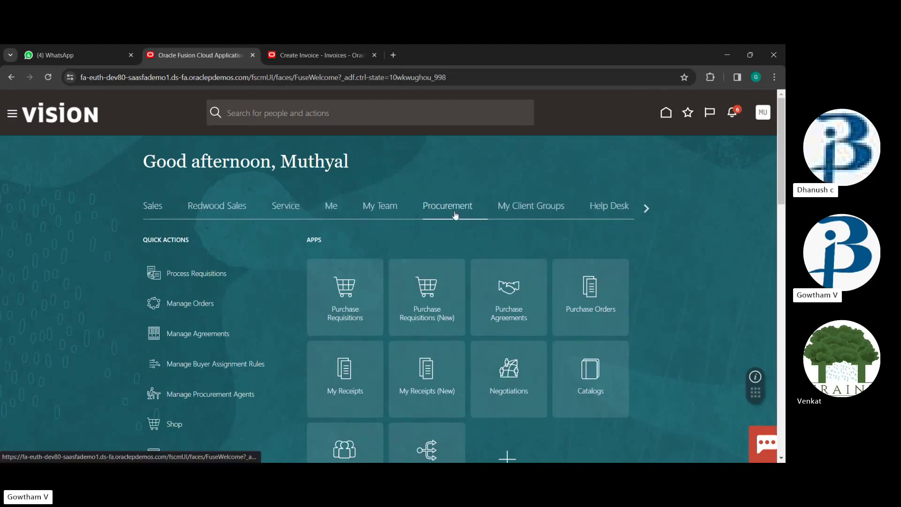
scroll(451, 244, "down", 3)
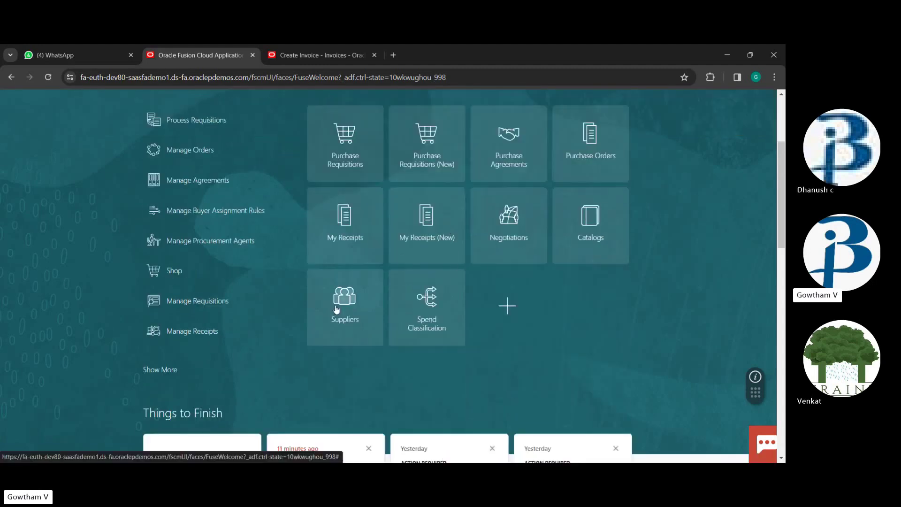
left_click(339, 308)
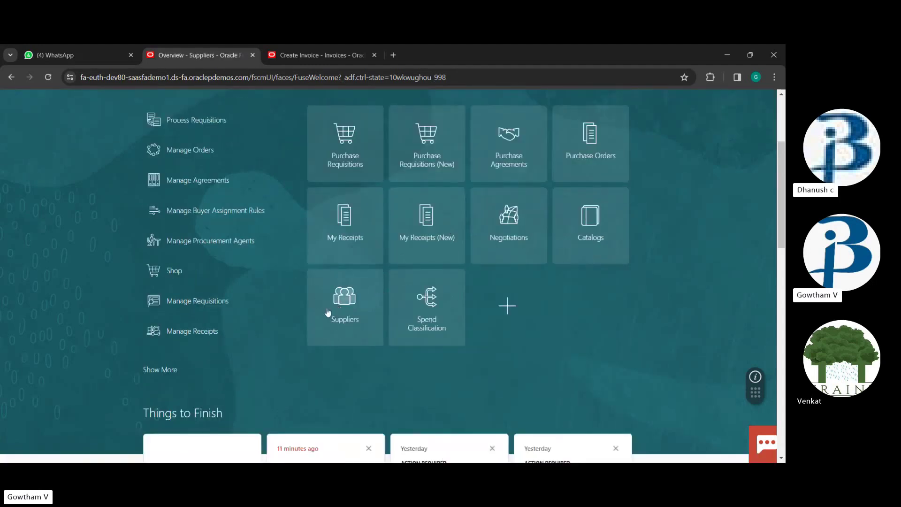
Review the supplier tasks once more, then return to the home page
left_click(765, 203)
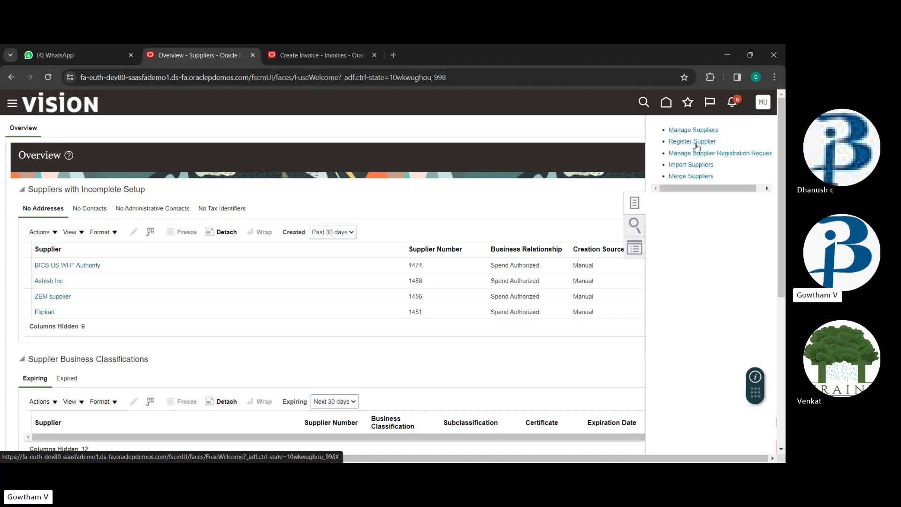
left_click(512, 180)
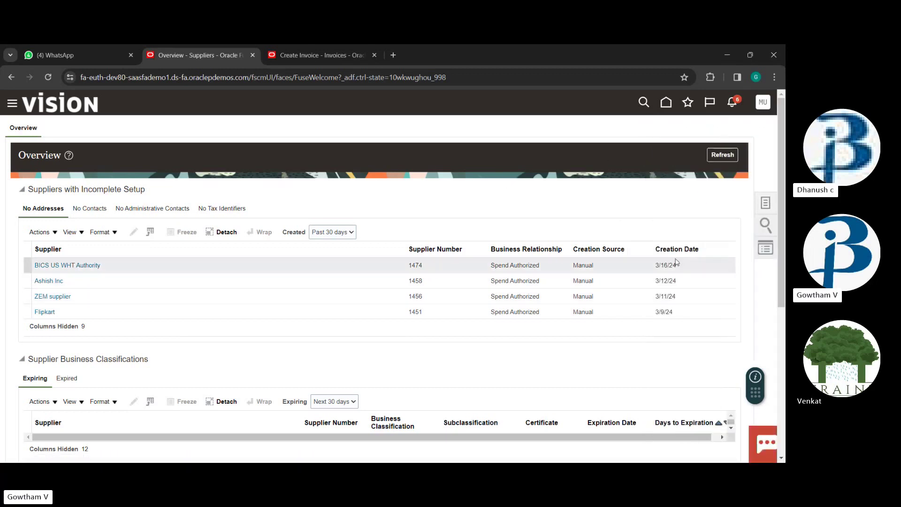
left_click(666, 103)
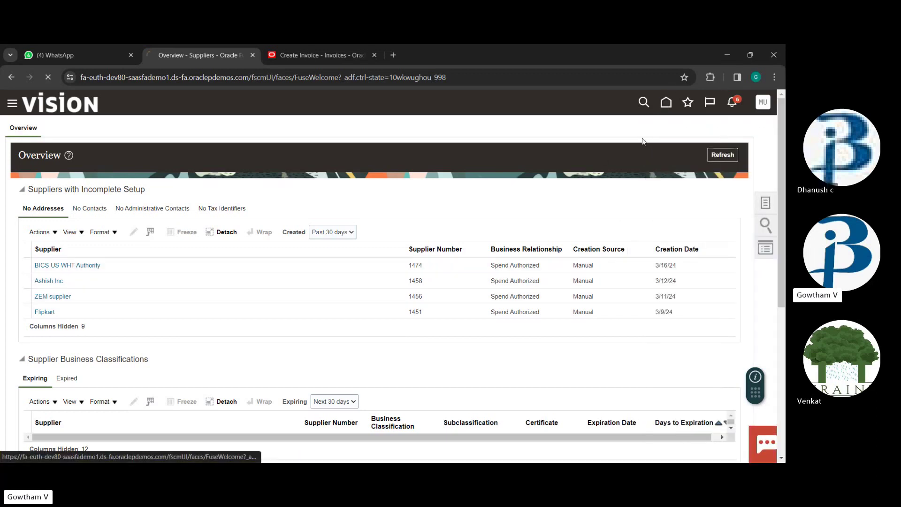